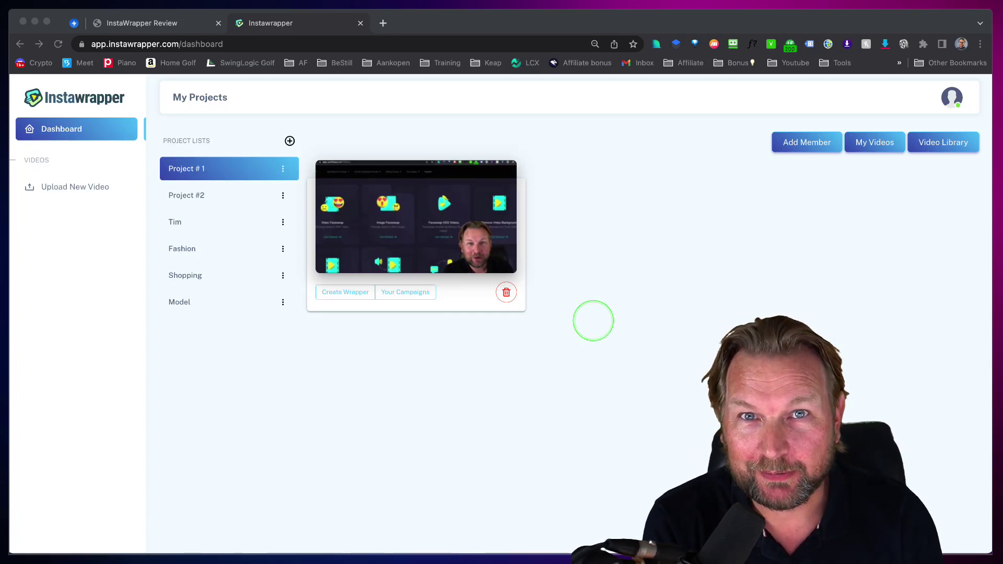
Switch to the InstaWrapper Review page and examine the gallery of example wrapped videos.
{"action": "left_click", "coordinate": [269, 24]}
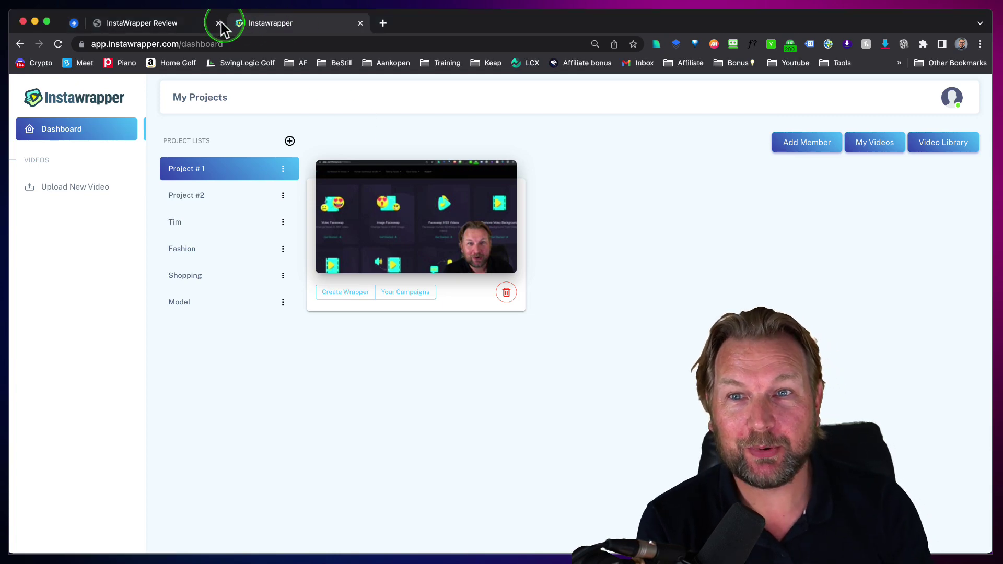
{"action": "left_click", "coordinate": [189, 23]}
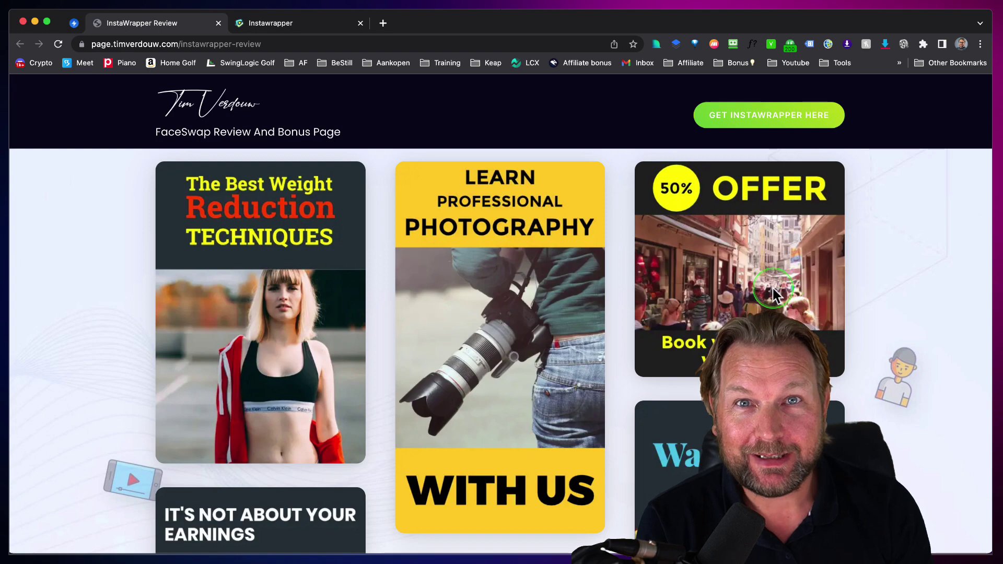
{"action": "scroll", "coordinate": [773, 289], "scroll_direction": "down", "scroll_amount": 5}
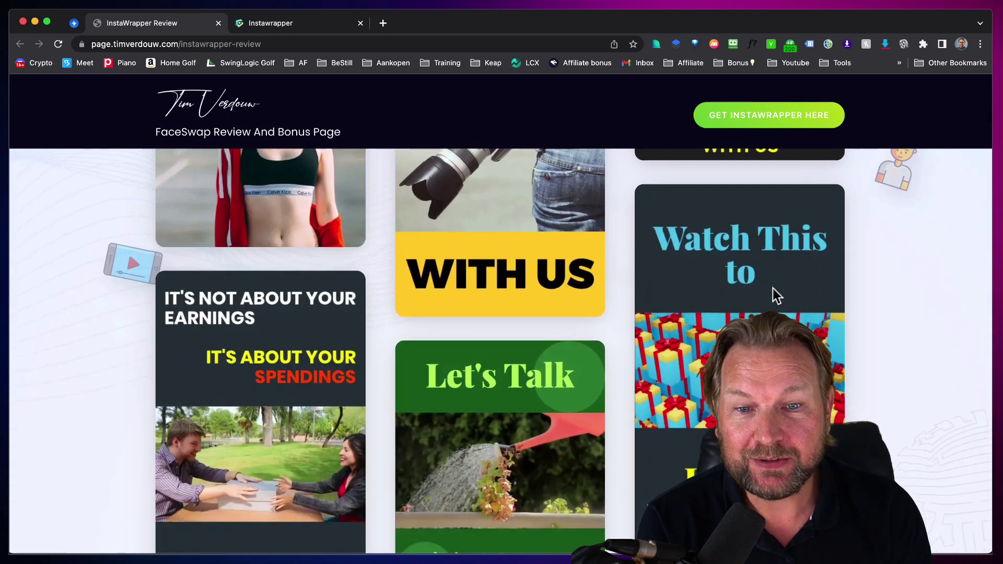
{"action": "scroll", "coordinate": [773, 289], "scroll_direction": "down", "scroll_amount": 3}
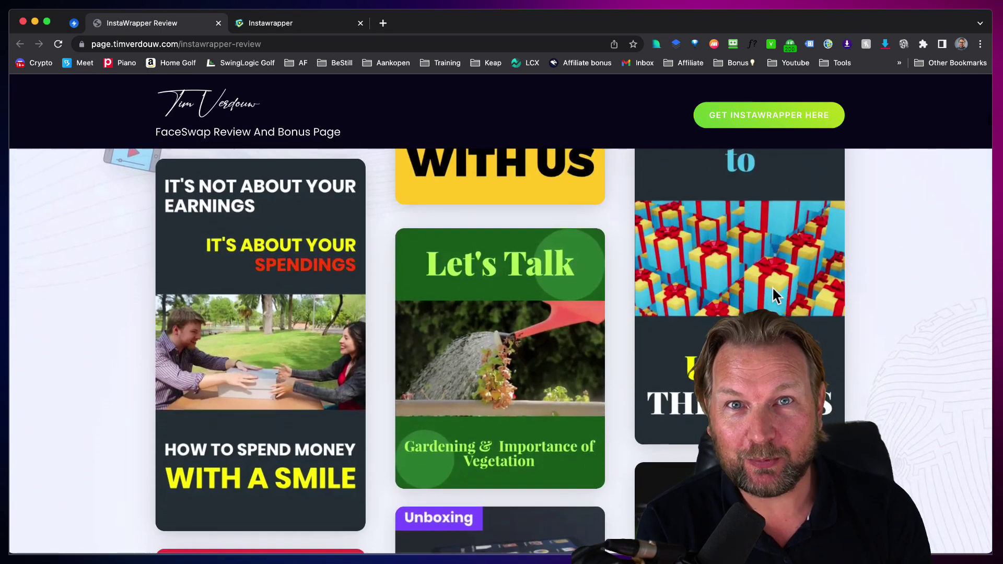
{"action": "scroll", "coordinate": [773, 289], "scroll_direction": "down", "scroll_amount": 1}
{"action": "scroll", "coordinate": [774, 290], "scroll_direction": "down", "scroll_amount": 5}
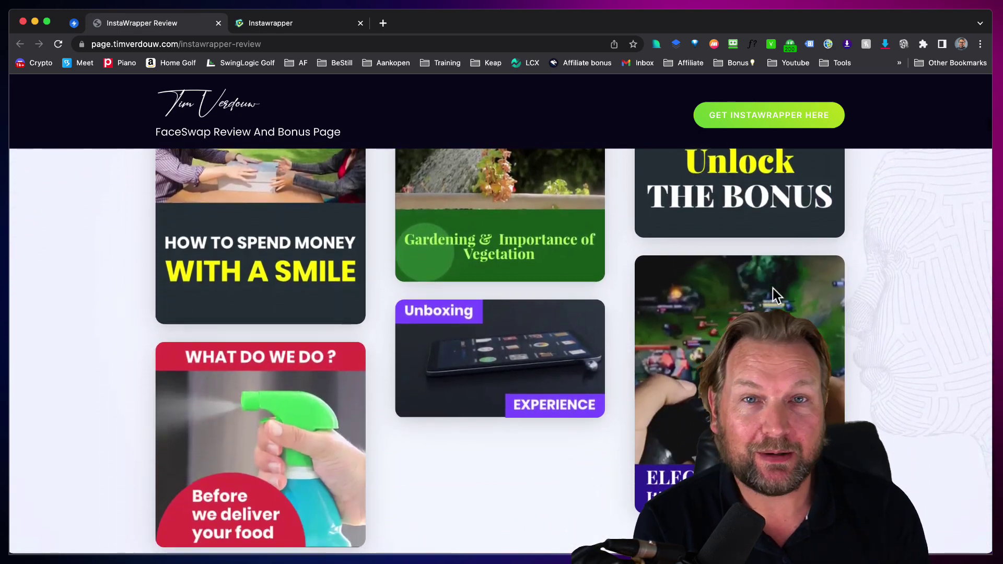
{"action": "scroll", "coordinate": [775, 295], "scroll_direction": "down", "scroll_amount": 2}
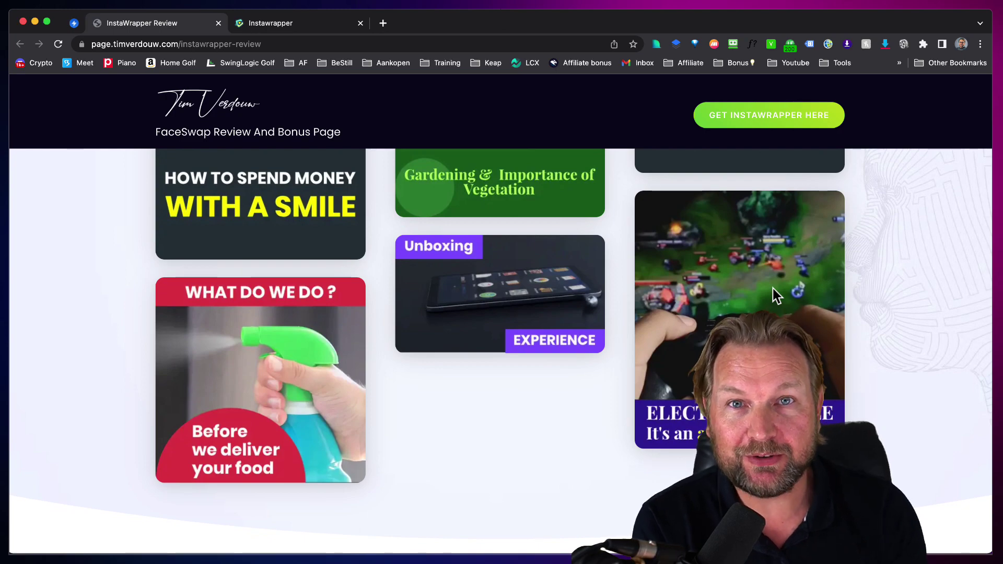
{"action": "scroll", "coordinate": [773, 289], "scroll_direction": "up", "scroll_amount": 7}
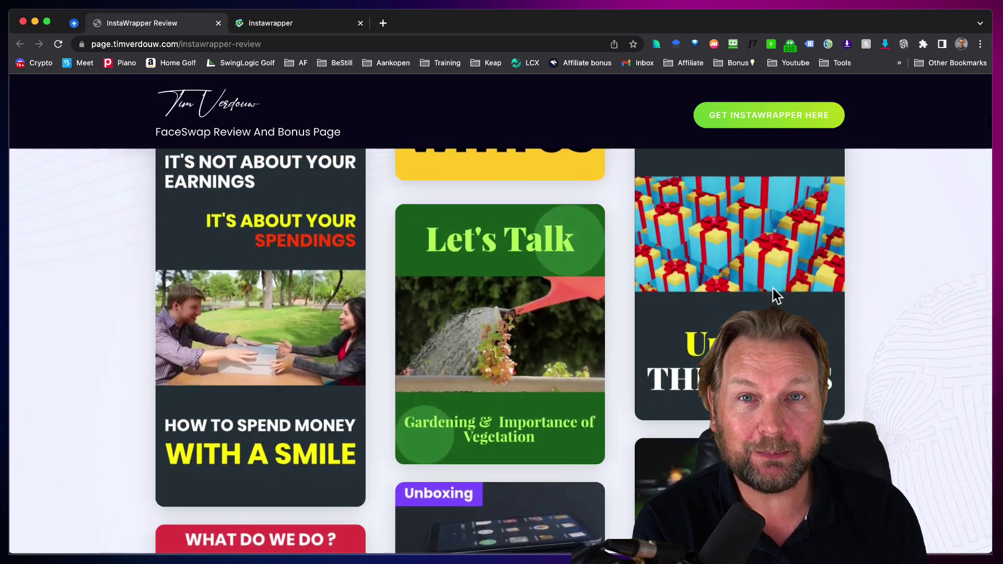
{"action": "scroll", "coordinate": [773, 289], "scroll_direction": "up", "scroll_amount": 3}
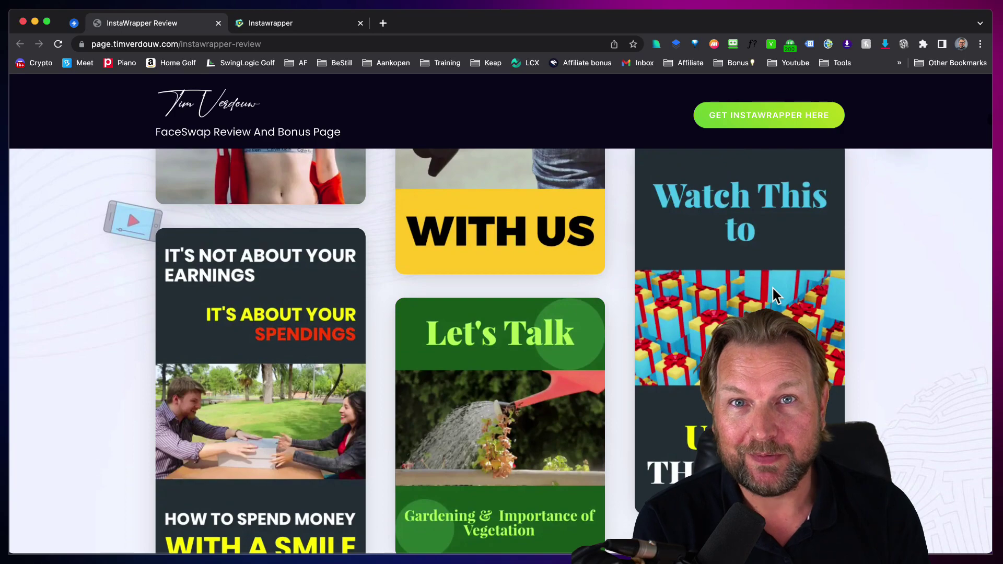
{"action": "scroll", "coordinate": [772, 286], "scroll_direction": "up", "scroll_amount": 4}
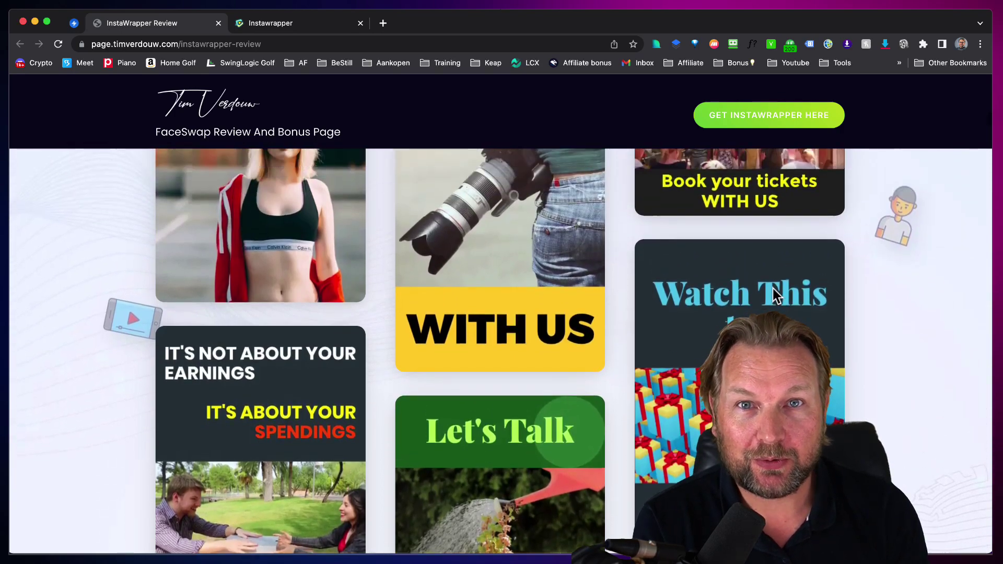
{"action": "scroll", "coordinate": [773, 289], "scroll_direction": "up", "scroll_amount": 5}
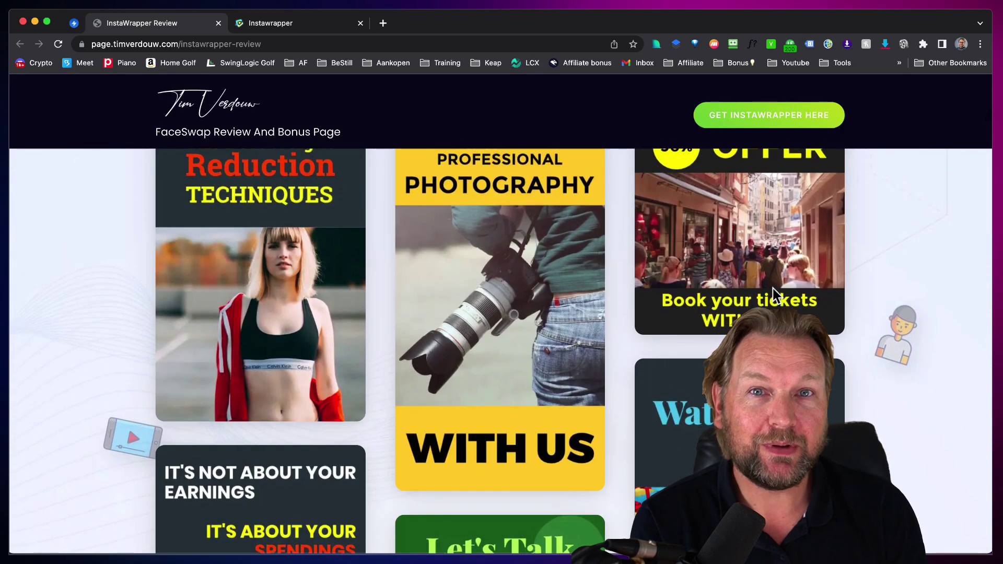
{"action": "scroll", "coordinate": [773, 288], "scroll_direction": "up", "scroll_amount": 2}
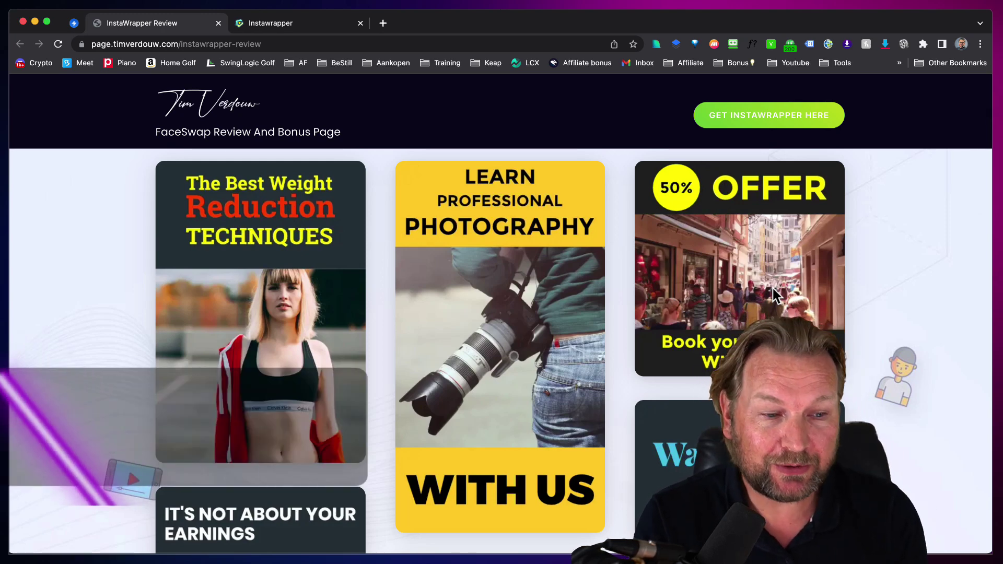
{"action": "left_click", "coordinate": [749, 301]}
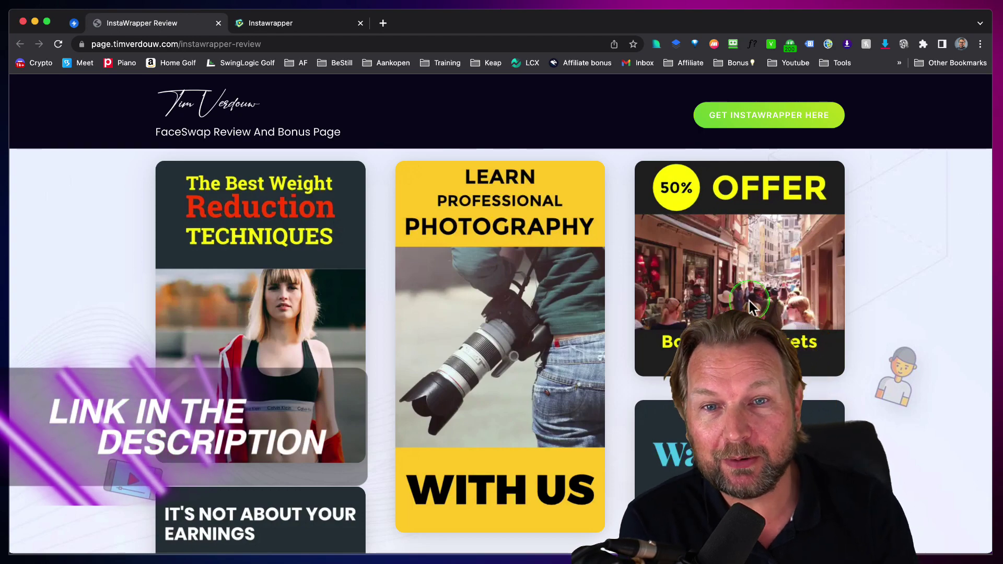
Skim the InstaWrapper feature list down to the My Free Upgrades section of the review page.
{"action": "scroll", "coordinate": [710, 317], "scroll_direction": "down", "scroll_amount": 10}
{"action": "scroll", "coordinate": [710, 316], "scroll_direction": "down", "scroll_amount": 8}
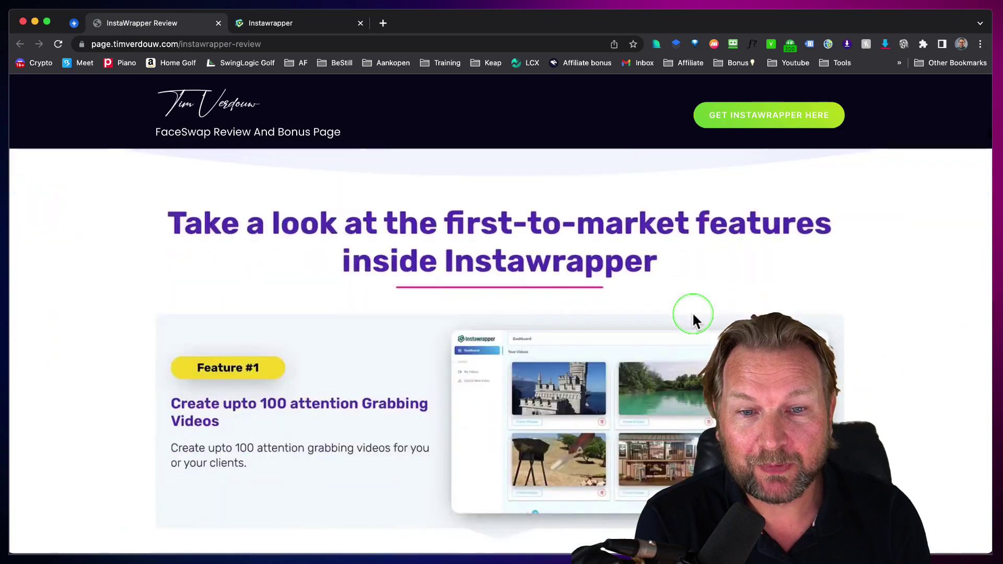
{"action": "scroll", "coordinate": [693, 315], "scroll_direction": "down", "scroll_amount": 12}
{"action": "scroll", "coordinate": [694, 315], "scroll_direction": "down", "scroll_amount": 15}
{"action": "scroll", "coordinate": [693, 314], "scroll_direction": "down", "scroll_amount": 20}
{"action": "scroll", "coordinate": [694, 319], "scroll_direction": "down", "scroll_amount": 20}
{"action": "scroll", "coordinate": [694, 315], "scroll_direction": "up", "scroll_amount": 4}
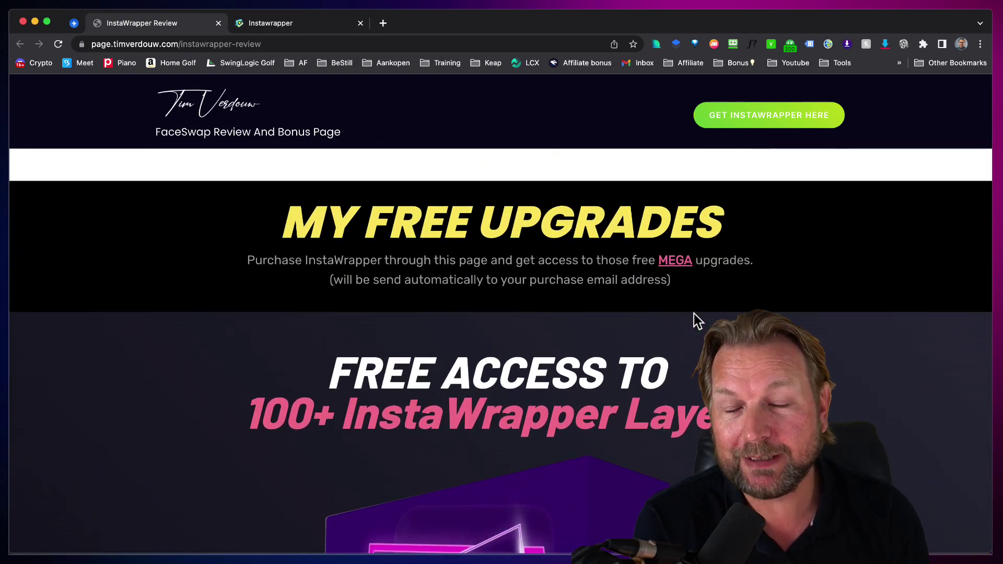
Examine the 100+ InstaWrapper Layers bonus package and its description.
{"action": "scroll", "coordinate": [694, 314], "scroll_direction": "down", "scroll_amount": 4}
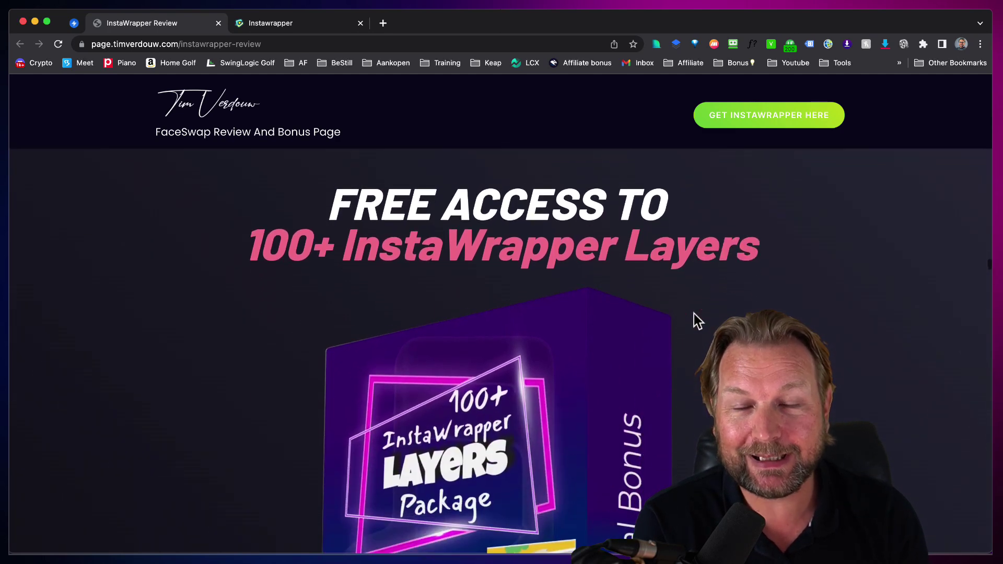
{"action": "scroll", "coordinate": [694, 314], "scroll_direction": "down", "scroll_amount": 2}
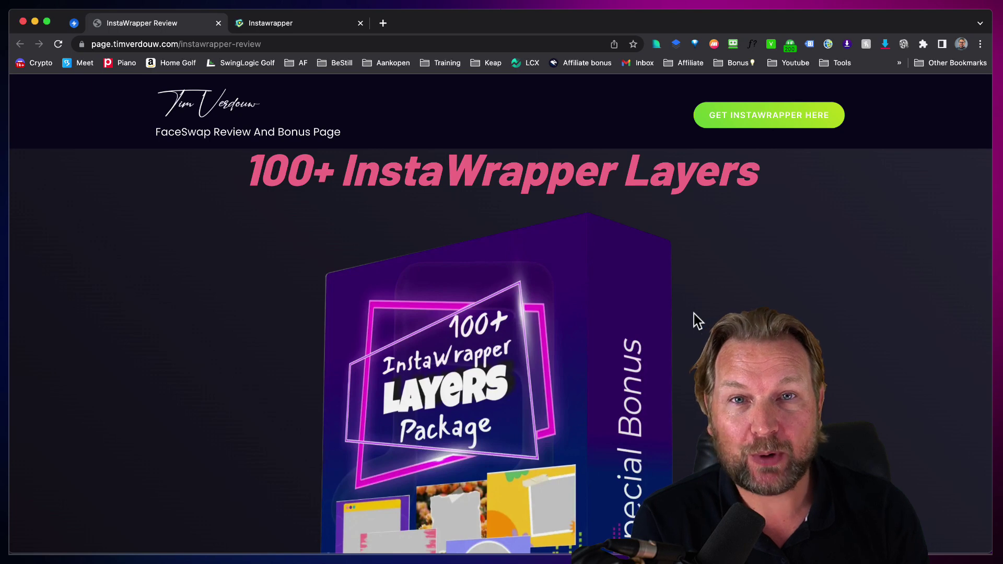
{"action": "scroll", "coordinate": [694, 313], "scroll_direction": "down", "scroll_amount": 1}
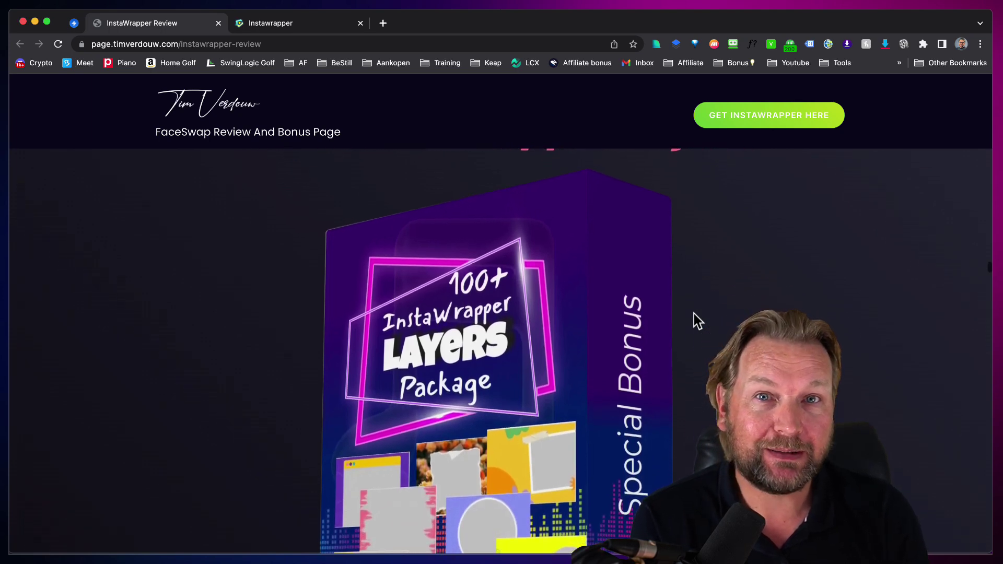
{"action": "scroll", "coordinate": [694, 316], "scroll_direction": "down", "scroll_amount": 4}
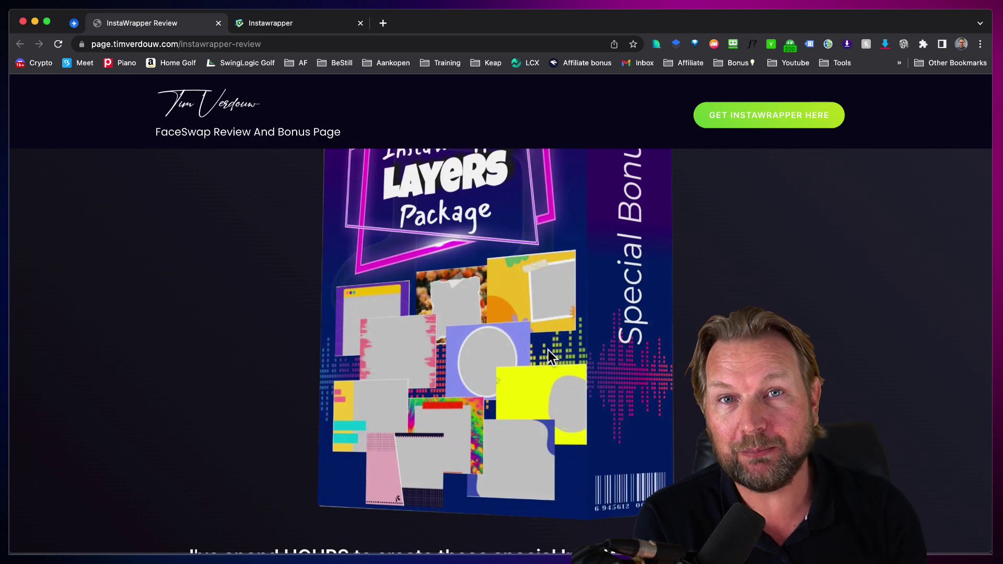
{"action": "scroll", "coordinate": [547, 352], "scroll_direction": "down", "scroll_amount": 1}
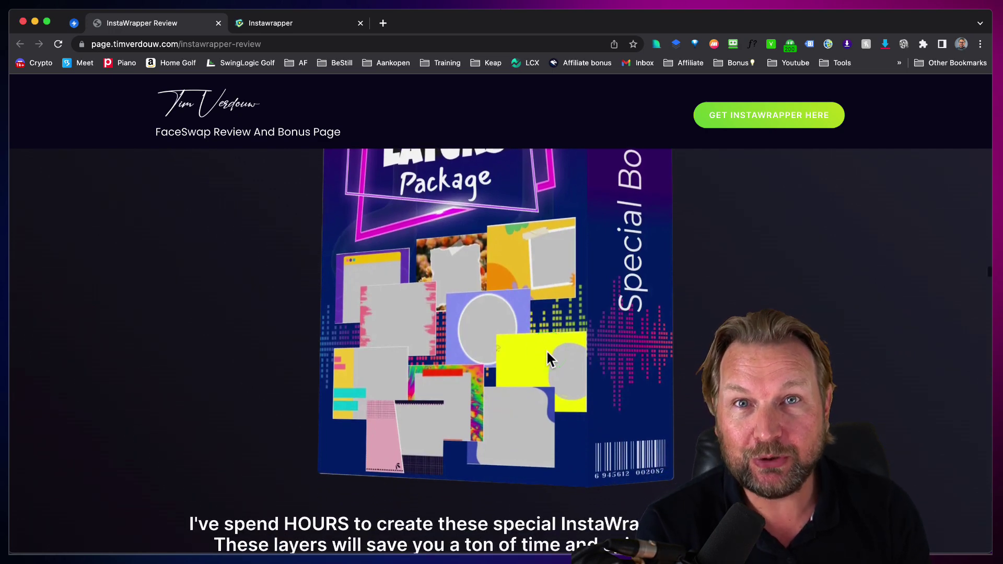
{"action": "scroll", "coordinate": [547, 351], "scroll_direction": "down", "scroll_amount": 2}
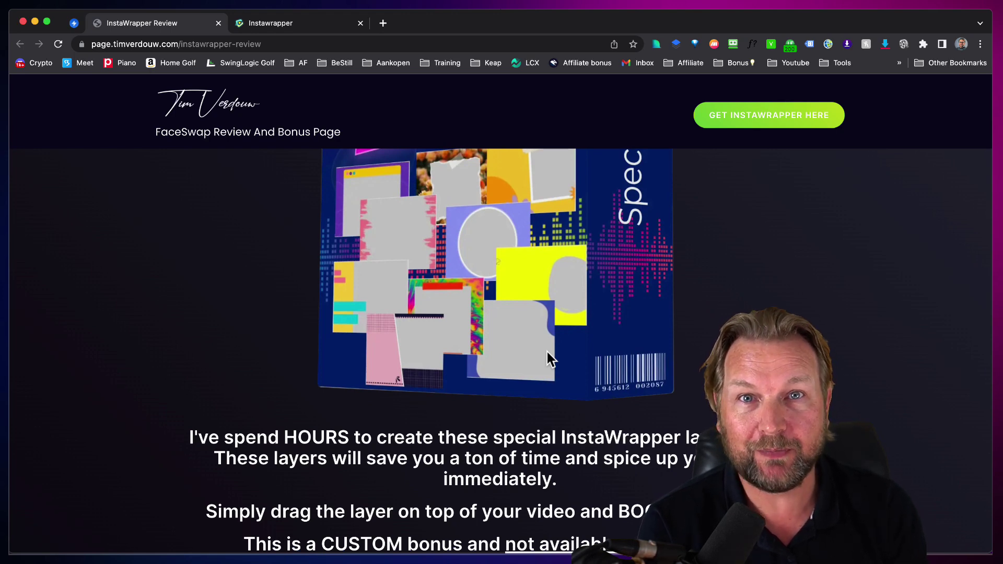
{"action": "scroll", "coordinate": [547, 353], "scroll_direction": "down", "scroll_amount": 1}
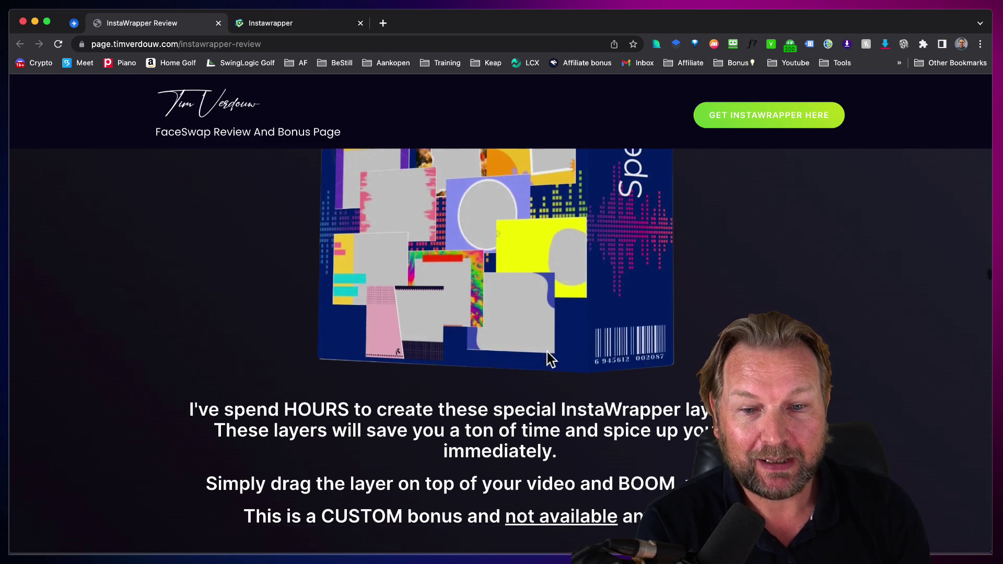
{"action": "scroll", "coordinate": [547, 352], "scroll_direction": "down", "scroll_amount": 1}
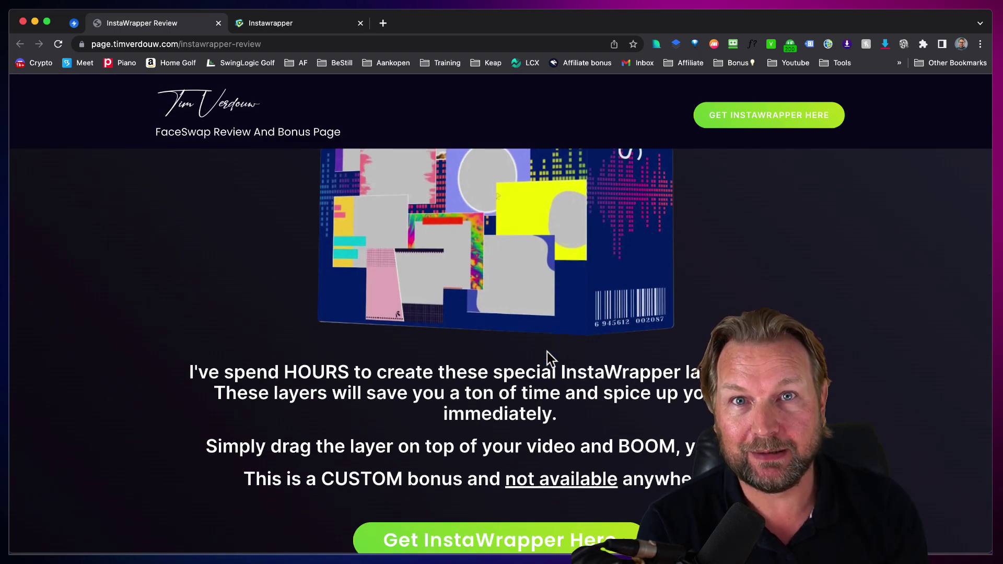
{"action": "scroll", "coordinate": [547, 352], "scroll_direction": "up", "scroll_amount": 5}
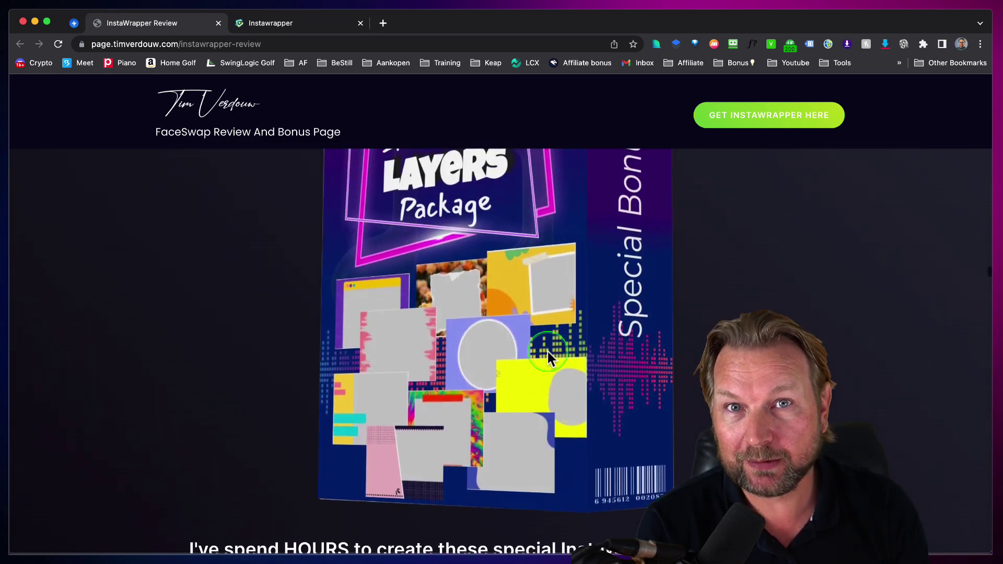
{"action": "scroll", "coordinate": [548, 352], "scroll_direction": "down", "scroll_amount": 5}
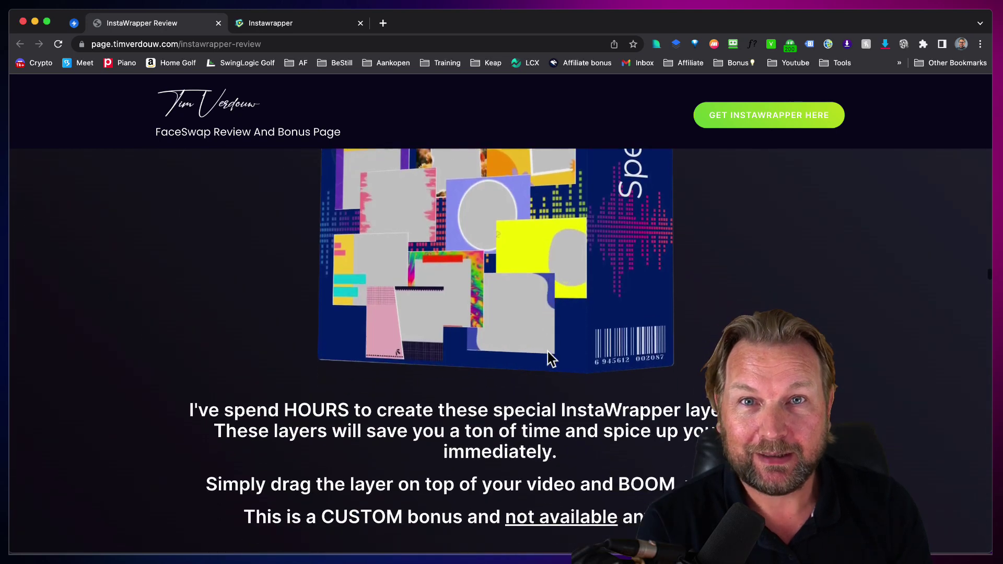
{"action": "scroll", "coordinate": [547, 352], "scroll_direction": "down", "scroll_amount": 3}
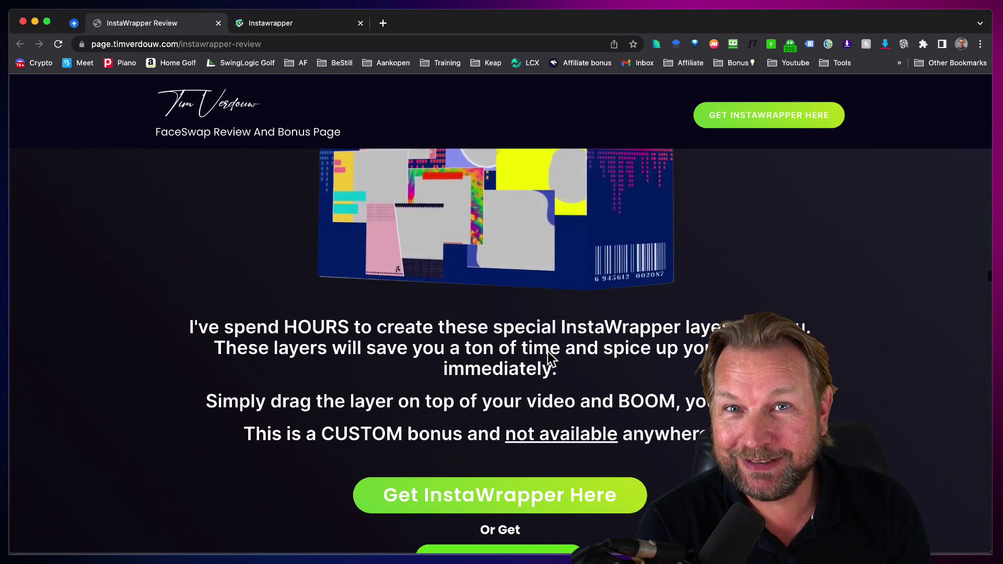
Review the free upgrade offers for Soundio, its text-to-voice upgrade and the EngageChat app.
{"action": "scroll", "coordinate": [548, 355], "scroll_direction": "down", "scroll_amount": 8}
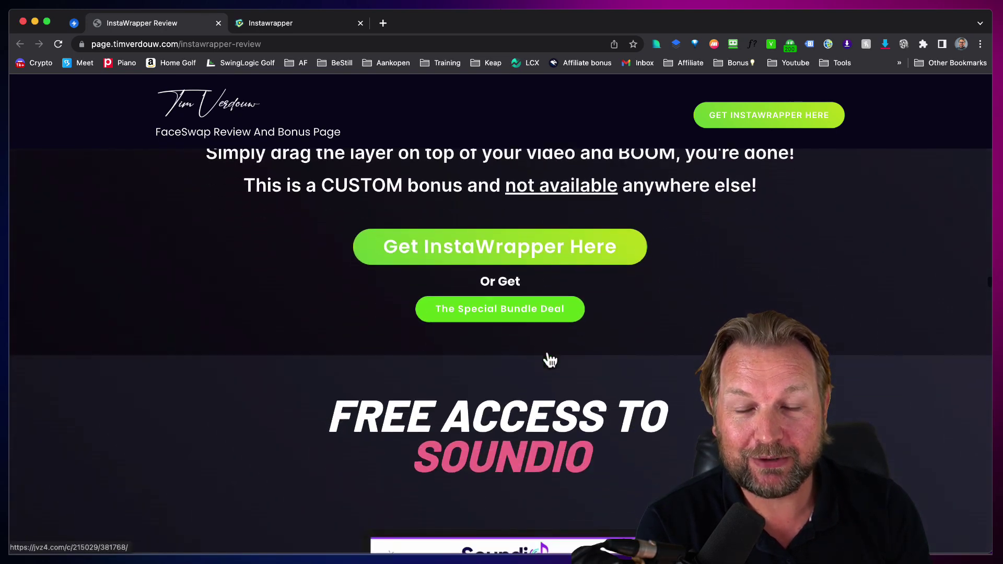
{"action": "scroll", "coordinate": [550, 358], "scroll_direction": "down", "scroll_amount": 7}
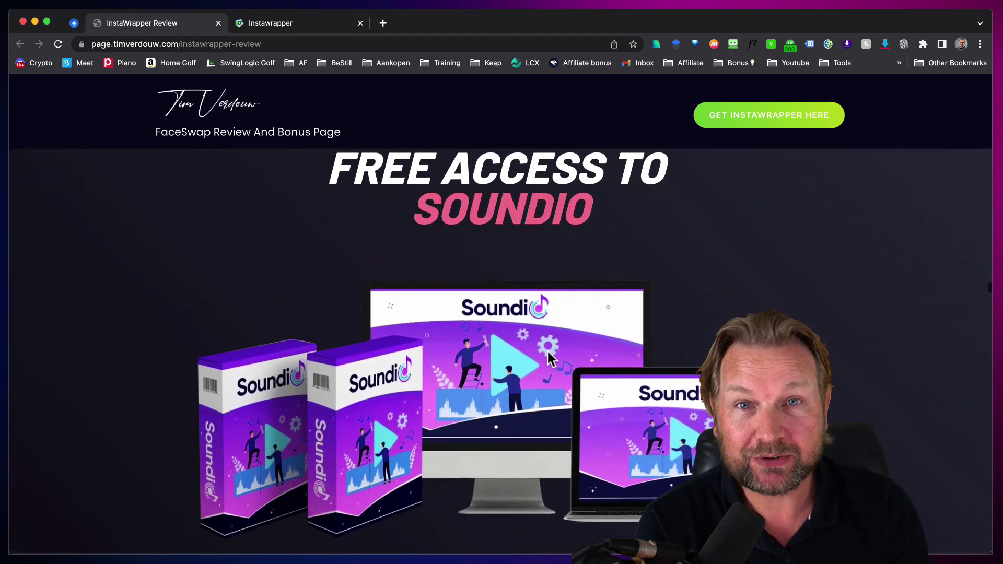
{"action": "scroll", "coordinate": [549, 354], "scroll_direction": "down", "scroll_amount": 8}
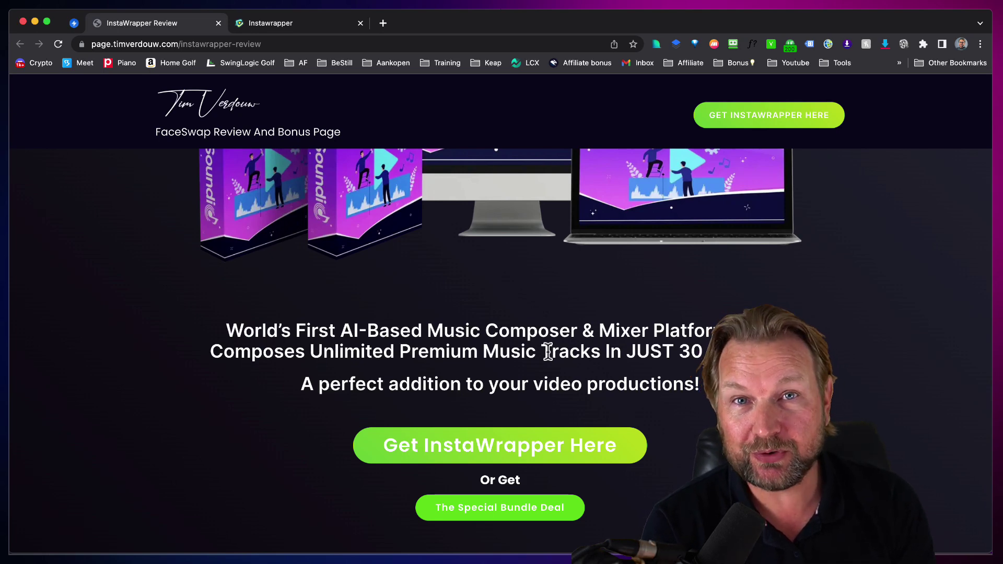
{"action": "scroll", "coordinate": [548, 354], "scroll_direction": "down", "scroll_amount": 5}
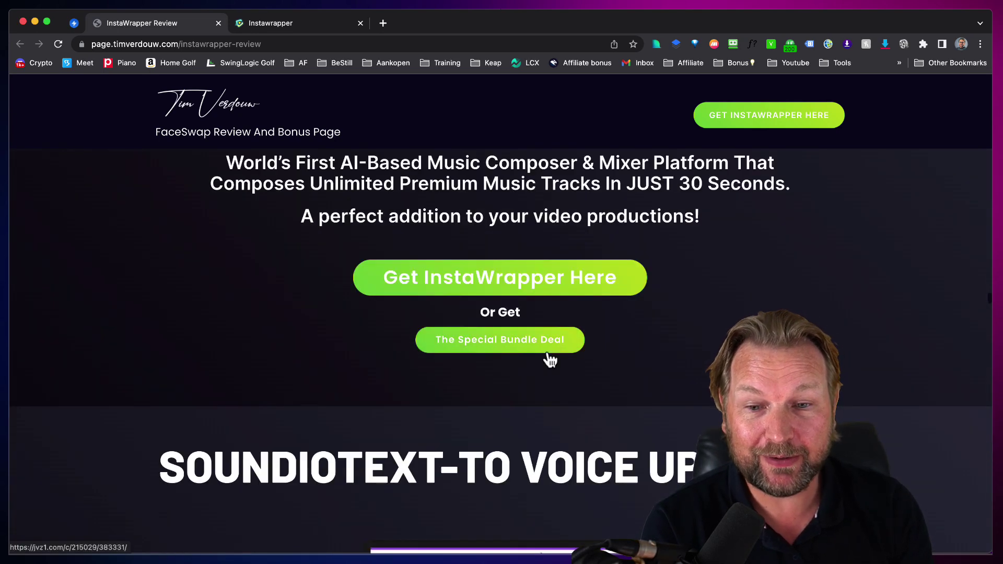
{"action": "scroll", "coordinate": [549, 355], "scroll_direction": "down", "scroll_amount": 6}
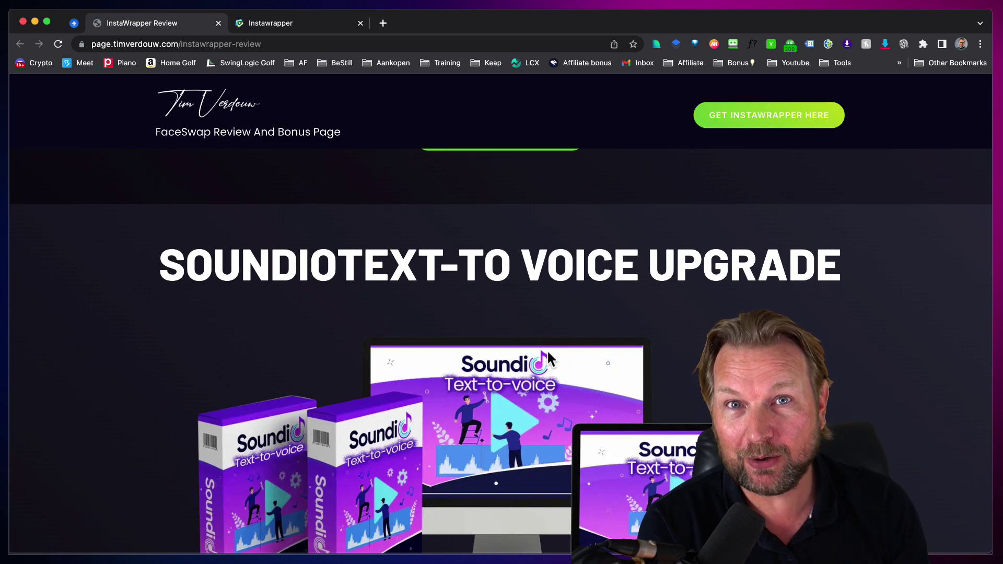
{"action": "scroll", "coordinate": [548, 353], "scroll_direction": "down", "scroll_amount": 6}
{"action": "scroll", "coordinate": [547, 352], "scroll_direction": "down", "scroll_amount": 3}
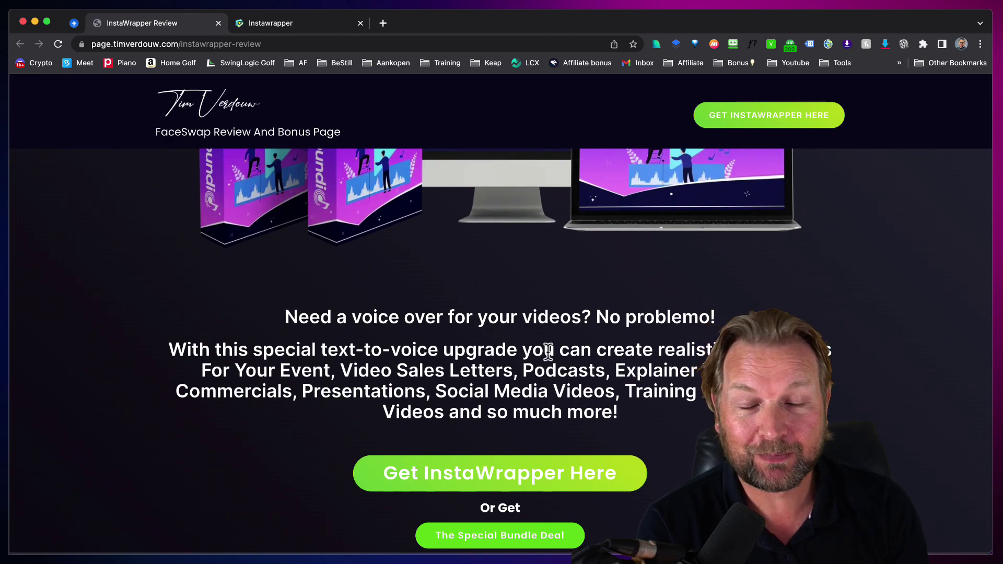
{"action": "scroll", "coordinate": [548, 352], "scroll_direction": "down", "scroll_amount": 10}
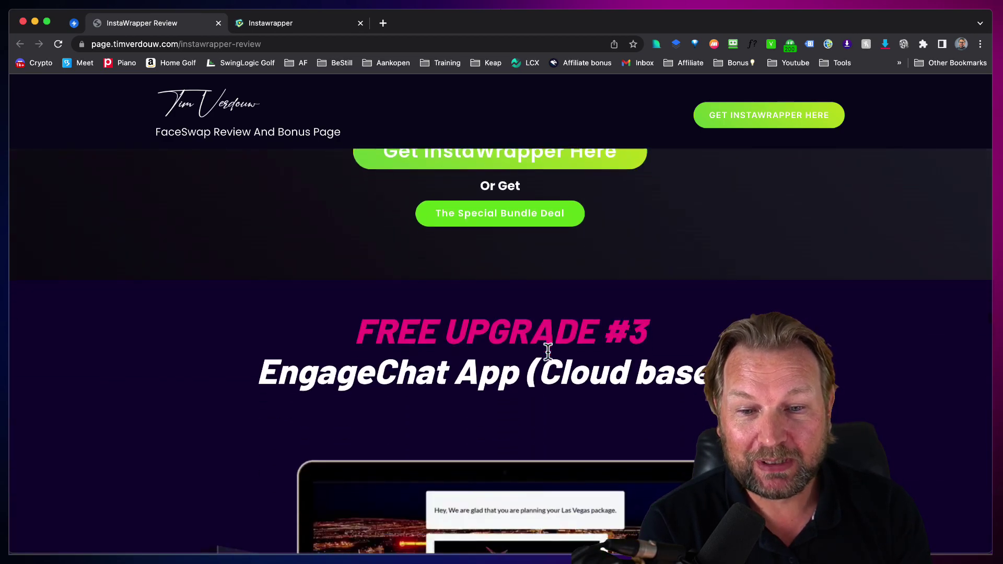
{"action": "scroll", "coordinate": [548, 352], "scroll_direction": "down", "scroll_amount": 8}
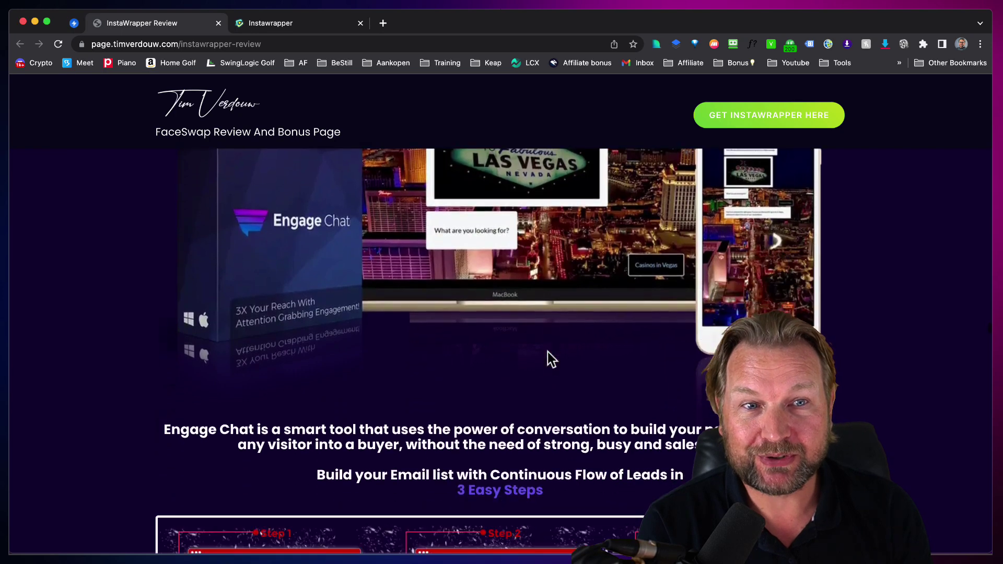
Open the Get InstaWrapper options and examine the choices for the sales page and the special bundle deal page.
{"action": "left_click", "coordinate": [777, 116]}
{"action": "left_click", "coordinate": [363, 127]}
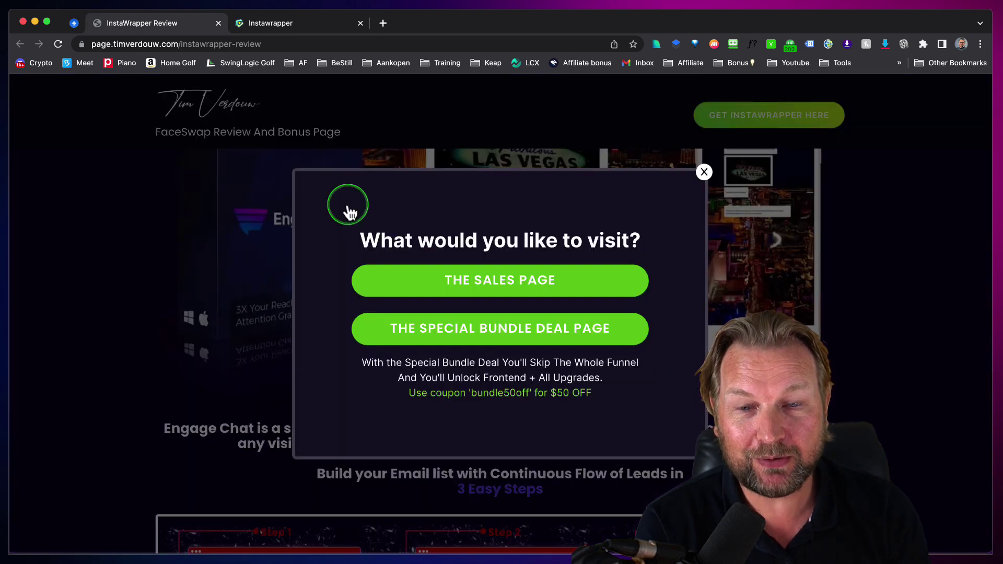
{"action": "left_click", "coordinate": [475, 287]}
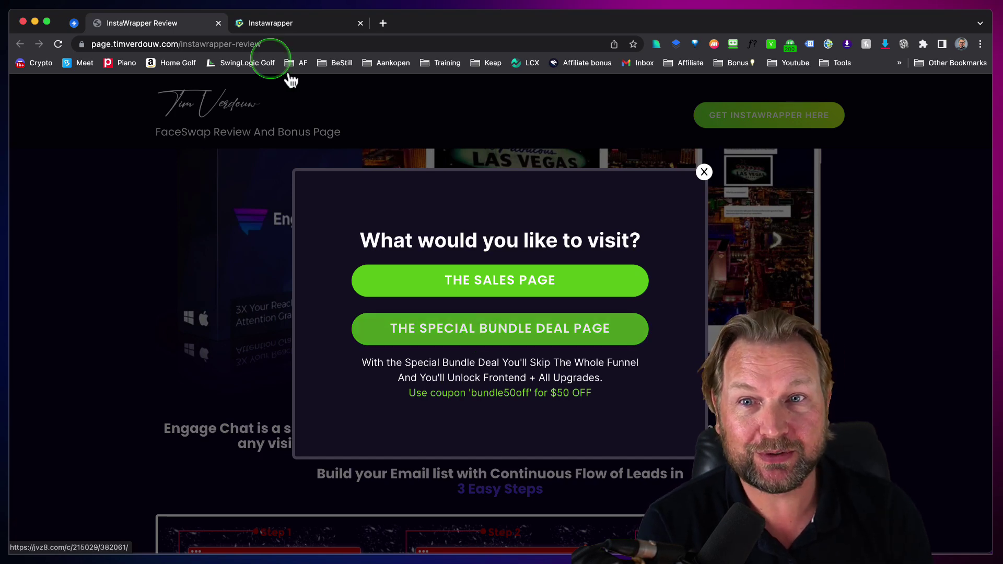
Switch to the Instawrapper app and look over the project list on its dashboard.
{"action": "left_click", "coordinate": [289, 24]}
{"action": "left_click", "coordinate": [288, 25]}
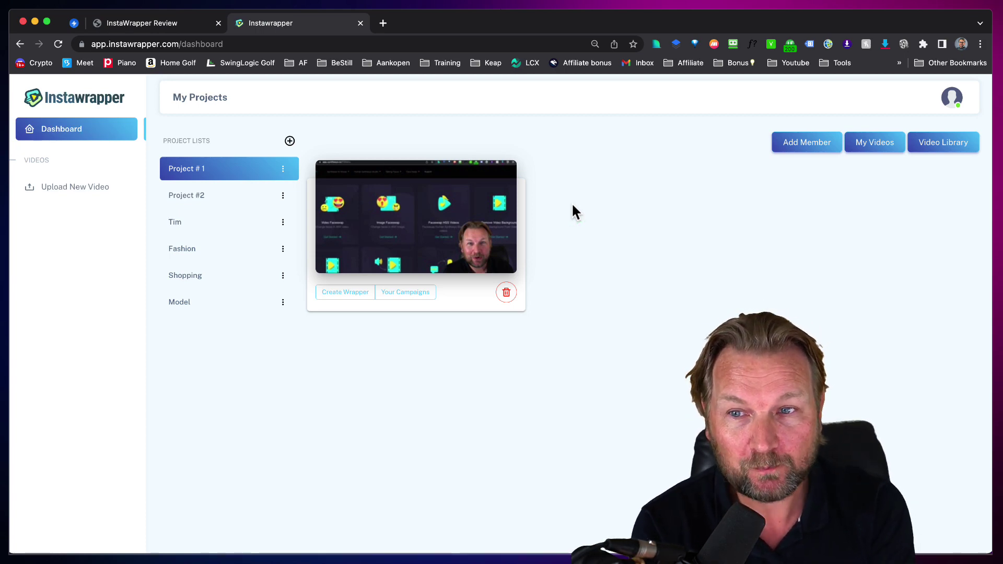
{"action": "left_click", "coordinate": [182, 158]}
{"action": "left_click", "coordinate": [90, 98]}
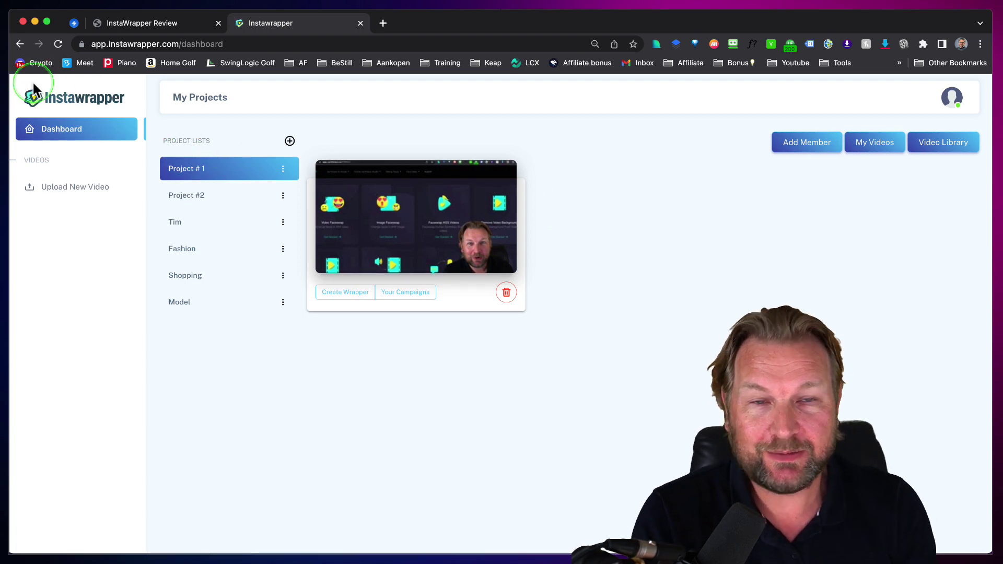
Examine the recommended resolution and file size on the video upload page and return to the dashboard.
{"action": "left_click", "coordinate": [71, 191]}
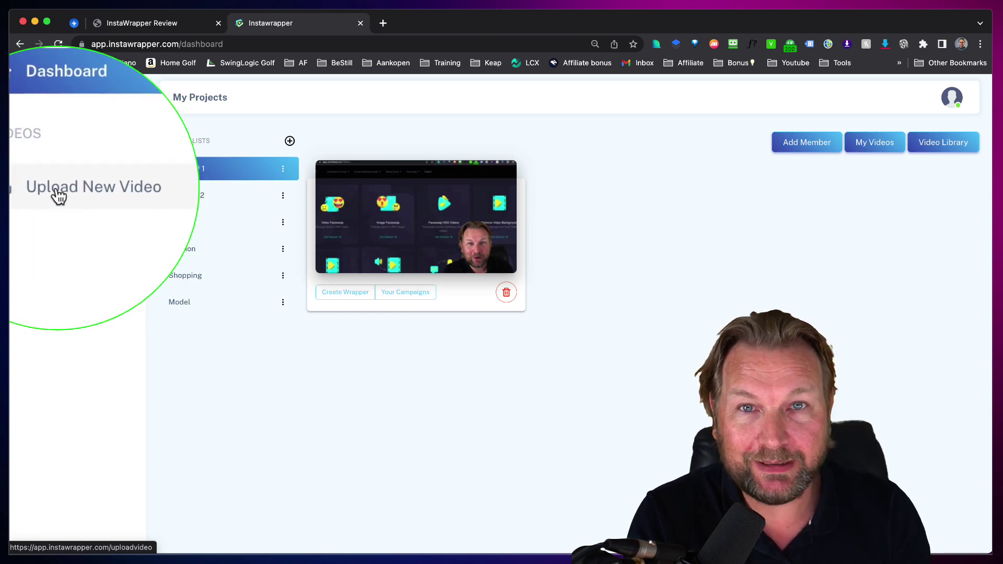
{"action": "left_click", "coordinate": [99, 192]}
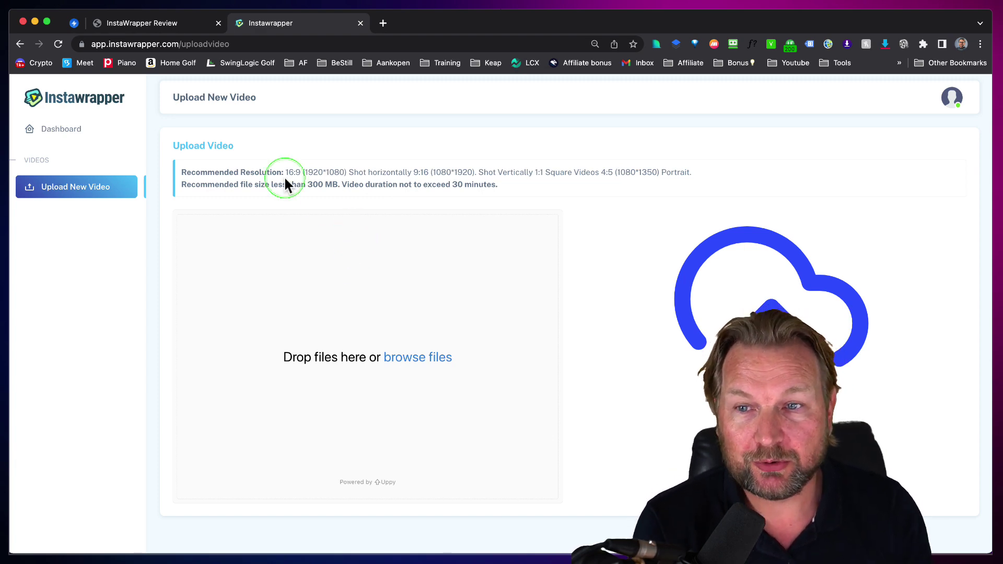
{"action": "left_click", "coordinate": [100, 108]}
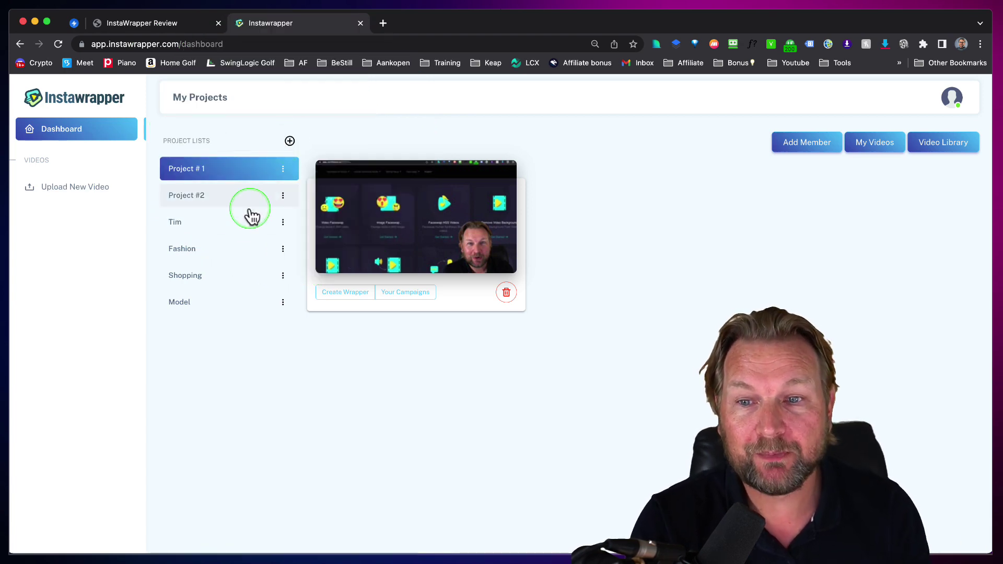
Open the third project in the list and start creating a wrapper from its video.
{"action": "left_click", "coordinate": [203, 223]}
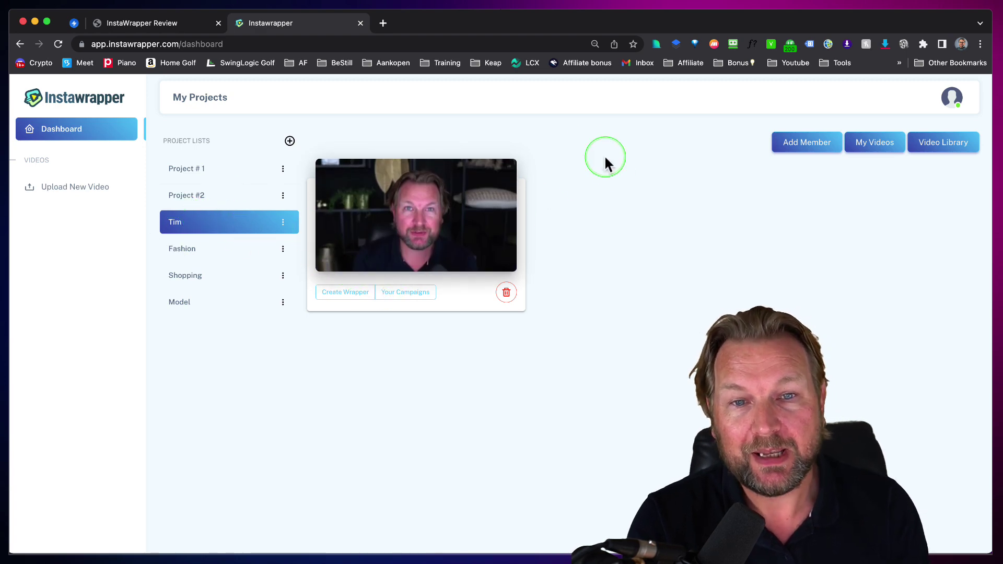
{"action": "mouse_move", "coordinate": [569, 147]}
{"action": "left_mouse_down"}
{"action": "mouse_move", "coordinate": [413, 321]}
{"action": "mouse_move", "coordinate": [300, 340]}
{"action": "left_mouse_up"}
{"action": "left_click", "coordinate": [300, 340]}
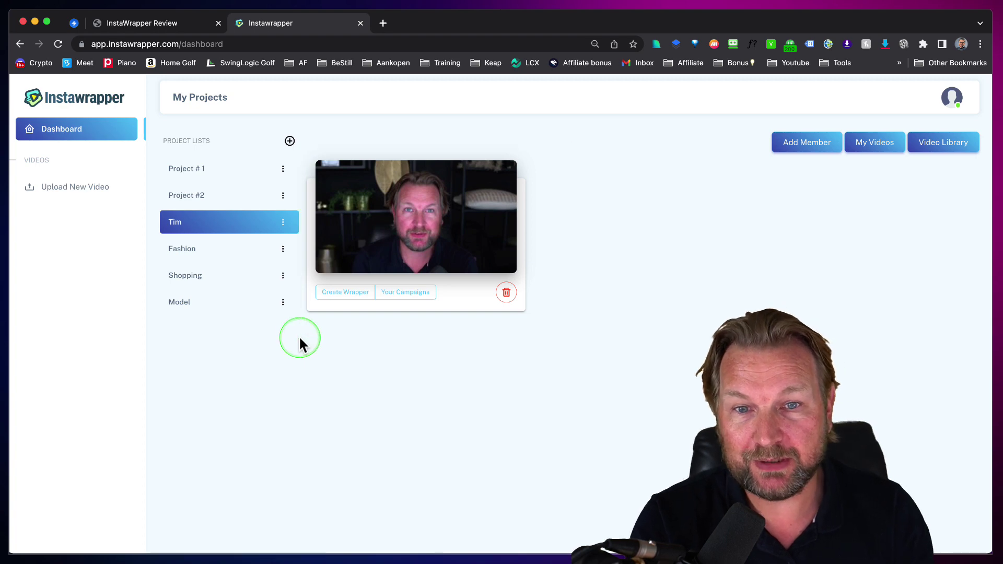
{"action": "left_click", "coordinate": [354, 297]}
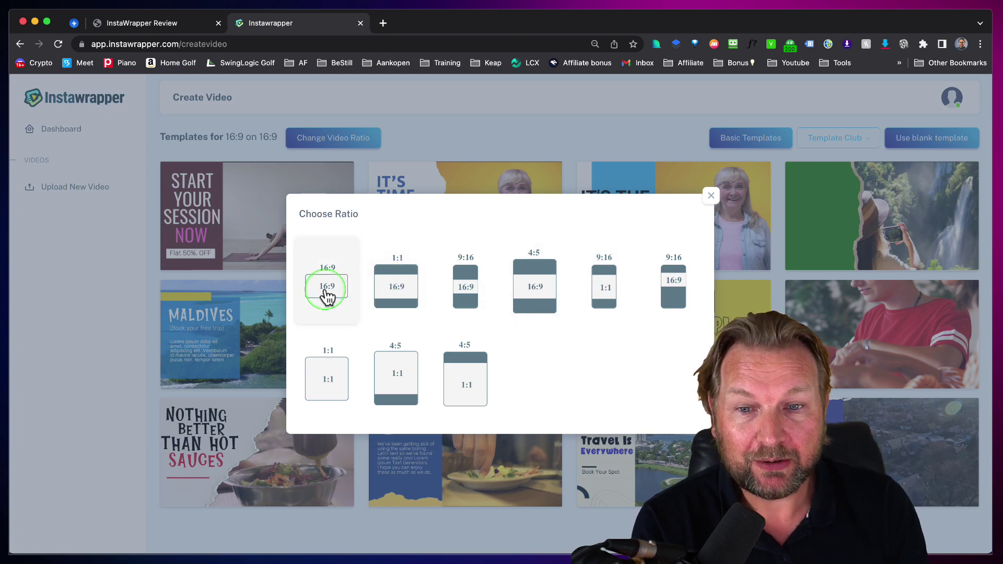
Review the available video ratios and choose the 1:1 format with 16:9 video.
{"action": "mouse_move", "coordinate": [296, 231]}
{"action": "left_mouse_down"}
{"action": "mouse_move", "coordinate": [381, 320]}
{"action": "mouse_move", "coordinate": [704, 423]}
{"action": "left_mouse_up"}
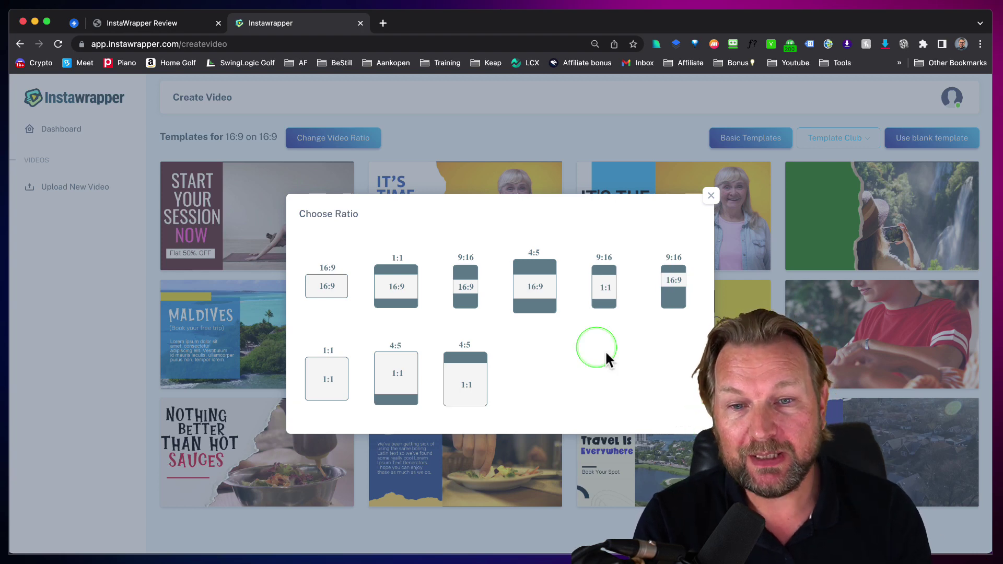
{"action": "left_click", "coordinate": [397, 293]}
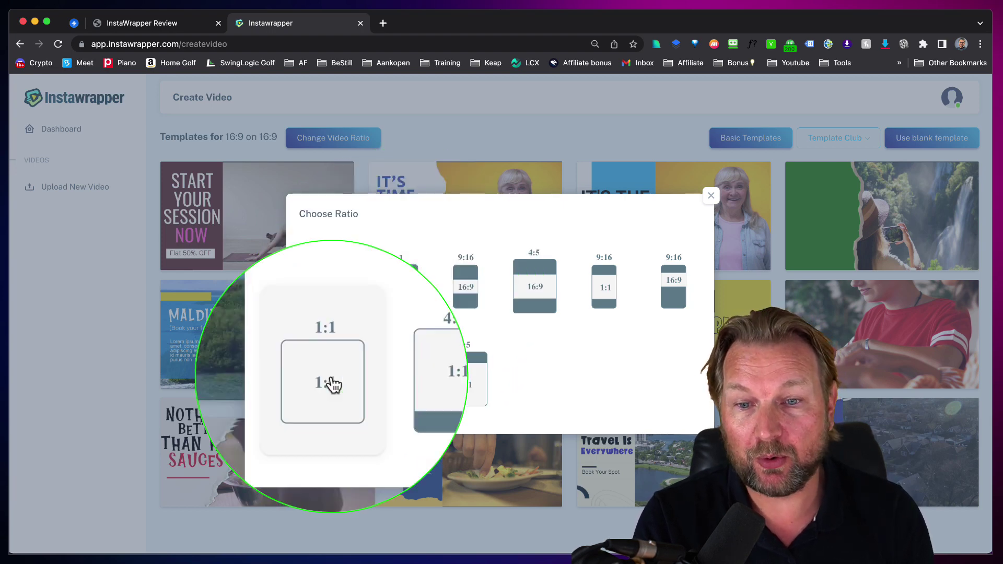
{"action": "left_click", "coordinate": [407, 294]}
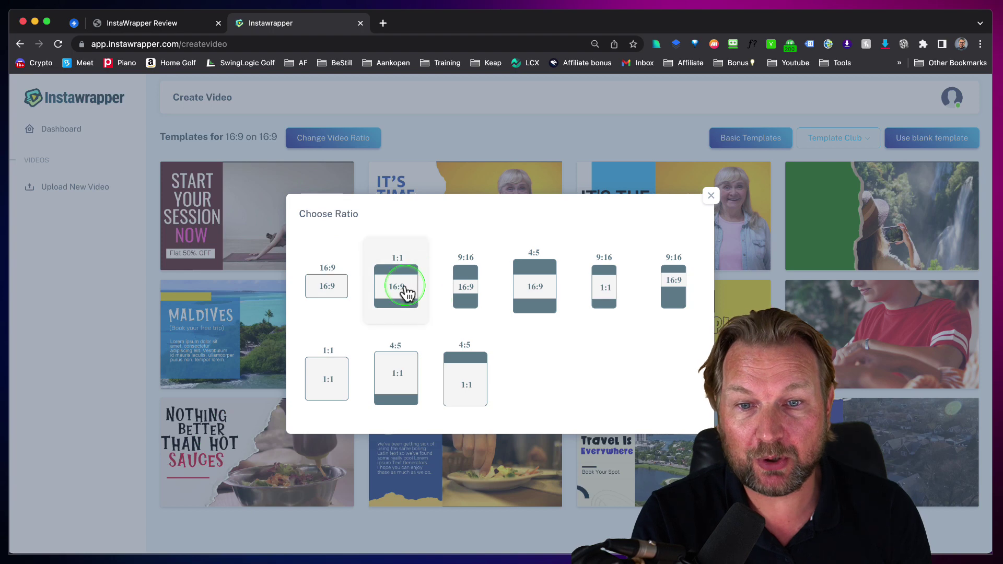
{"action": "left_click", "coordinate": [396, 294]}
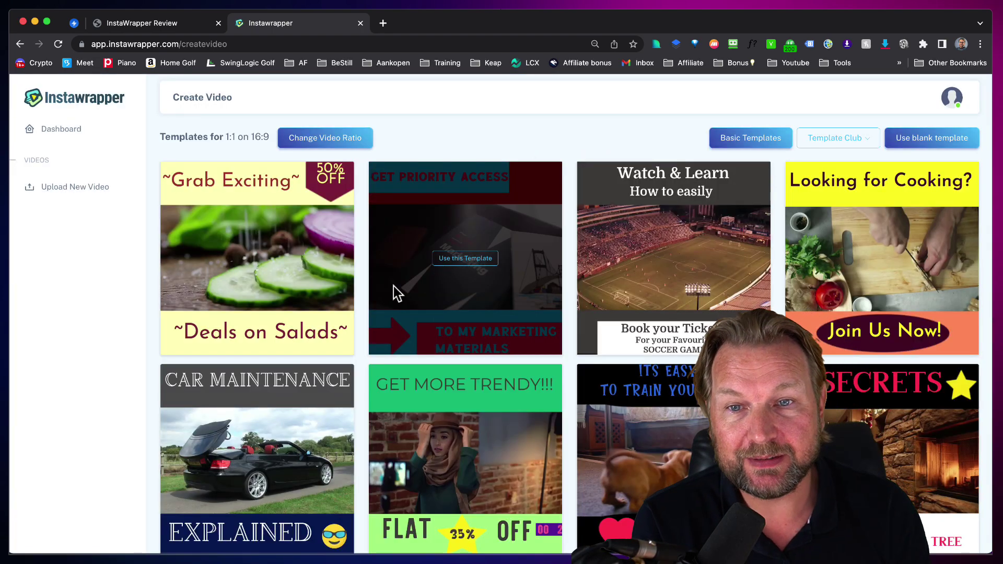
Browse the 1:1 on 16:9 templates and use the yellow one with a black headline box and a timer.
{"action": "scroll", "coordinate": [459, 303], "scroll_direction": "down", "scroll_amount": 3}
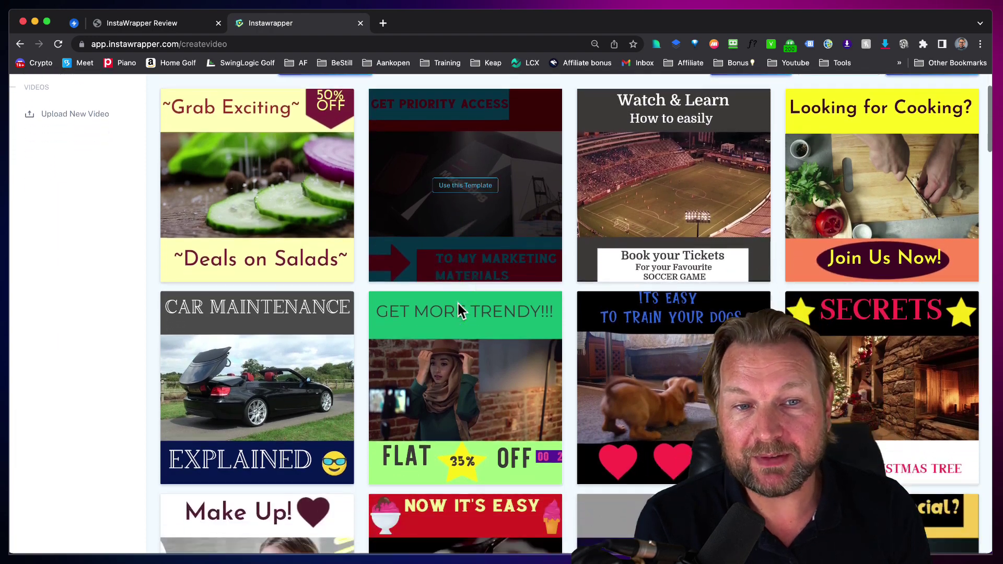
{"action": "scroll", "coordinate": [458, 303], "scroll_direction": "down", "scroll_amount": 6}
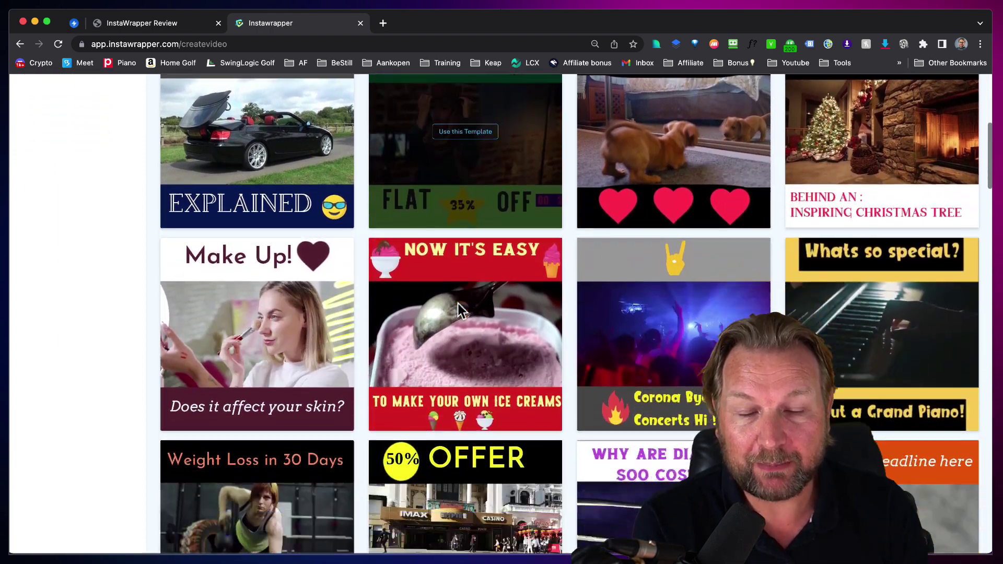
{"action": "scroll", "coordinate": [459, 303], "scroll_direction": "down", "scroll_amount": 6}
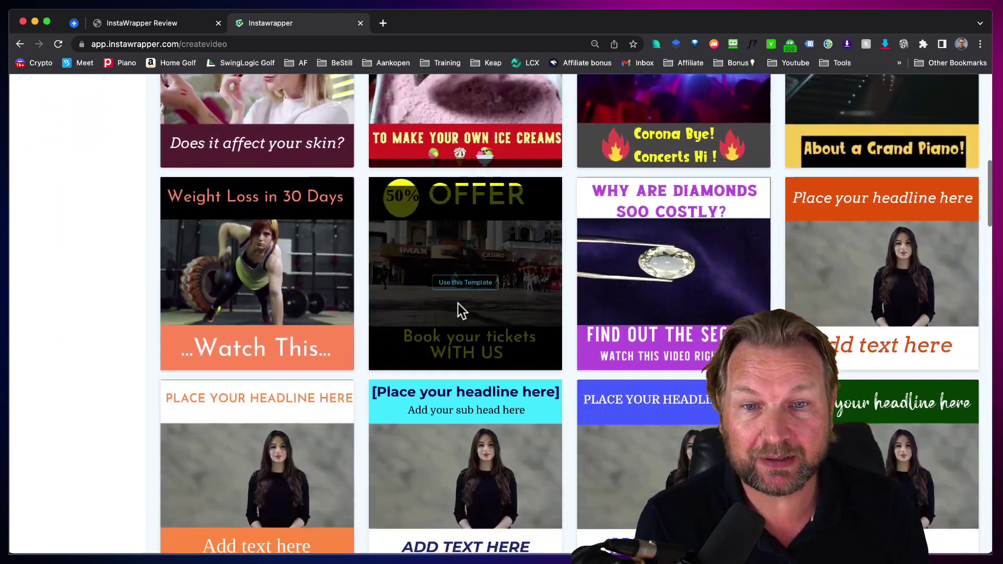
{"action": "scroll", "coordinate": [458, 302], "scroll_direction": "down", "scroll_amount": 4}
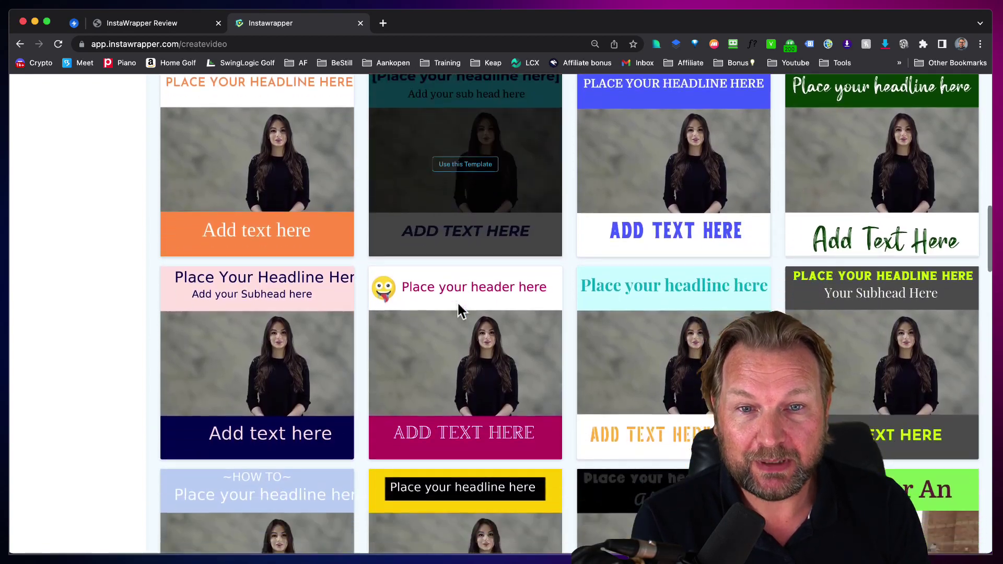
{"action": "left_click", "coordinate": [435, 316]}
{"action": "scroll", "coordinate": [439, 313], "scroll_direction": "down", "scroll_amount": 4}
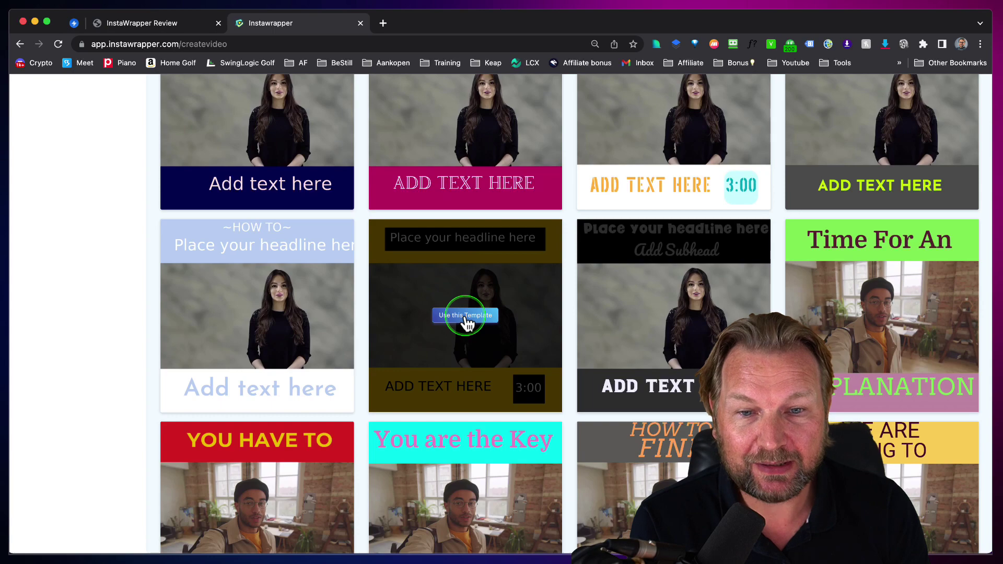
{"action": "left_click", "coordinate": [465, 315]}
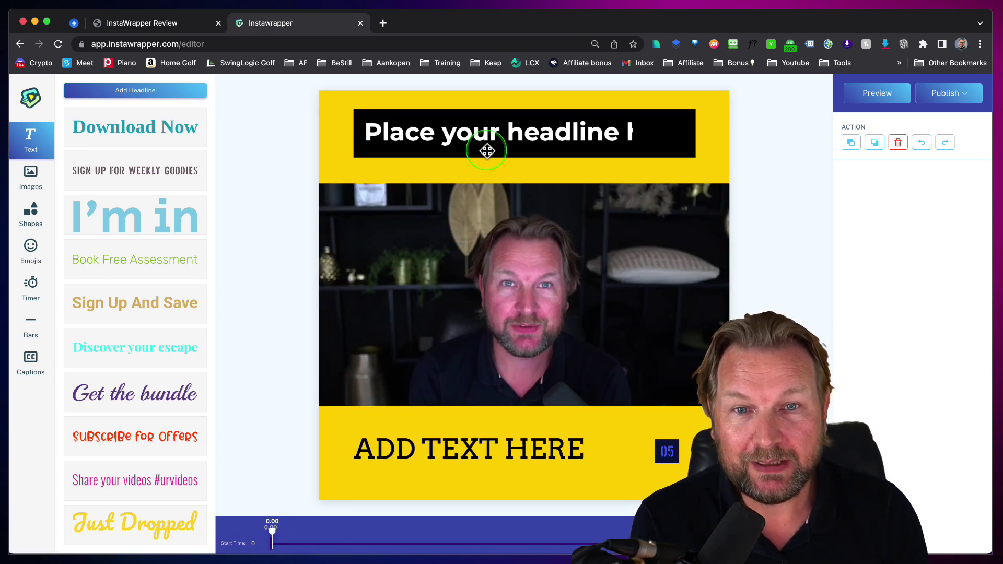
Replace the template's headline with "Make $500/Day" and centre it horizontally on the page.
{"action": "left_click", "coordinate": [485, 134]}
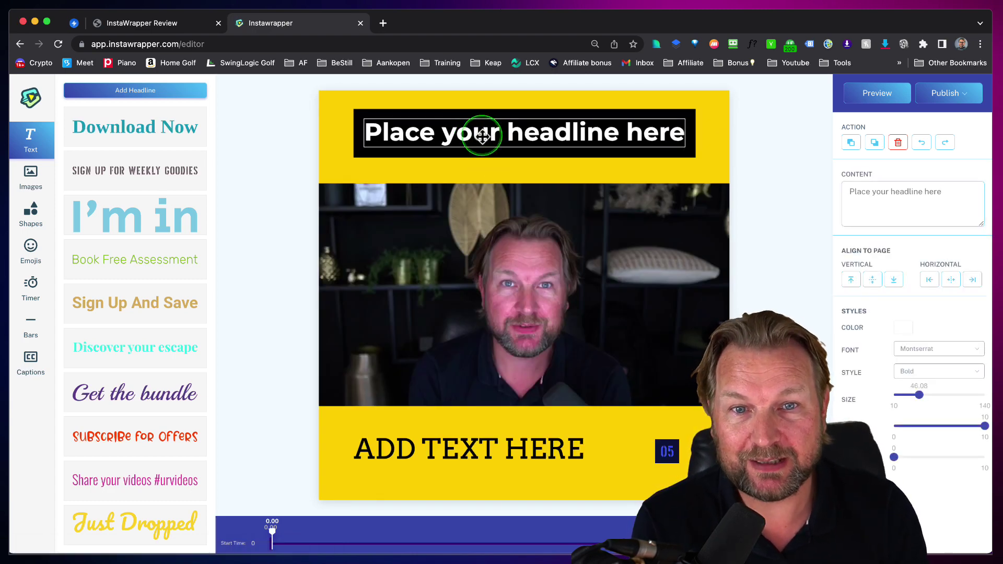
{"action": "double_click", "coordinate": [906, 193]}
{"action": "type", "text": "Mak"}
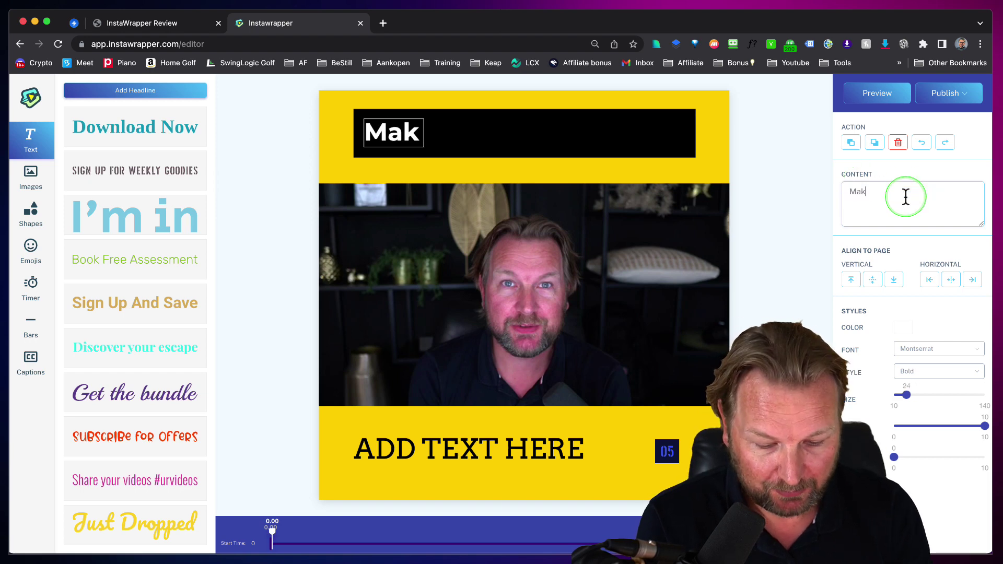
{"action": "type", "text": "e $500/Day"}
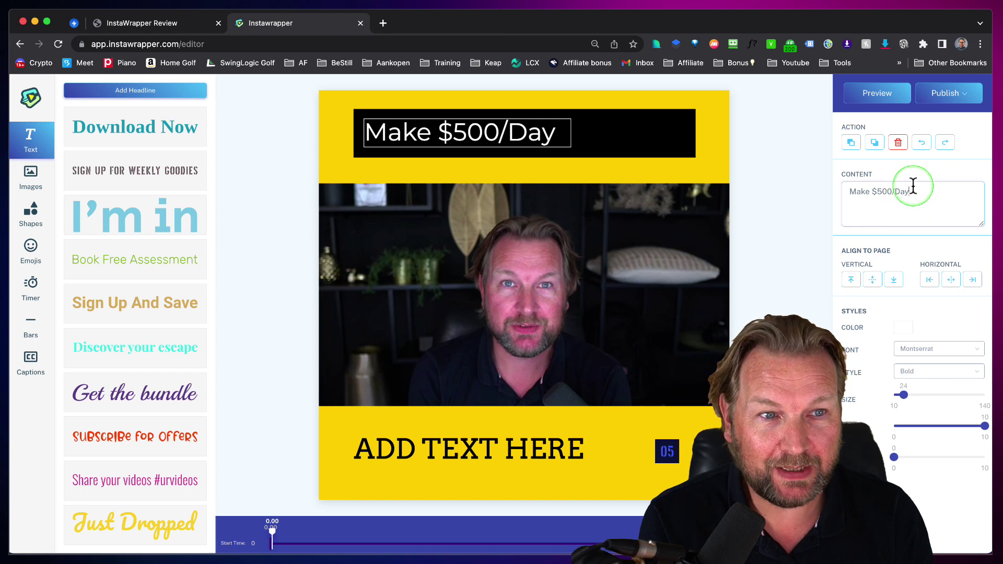
{"action": "left_click", "coordinate": [951, 281]}
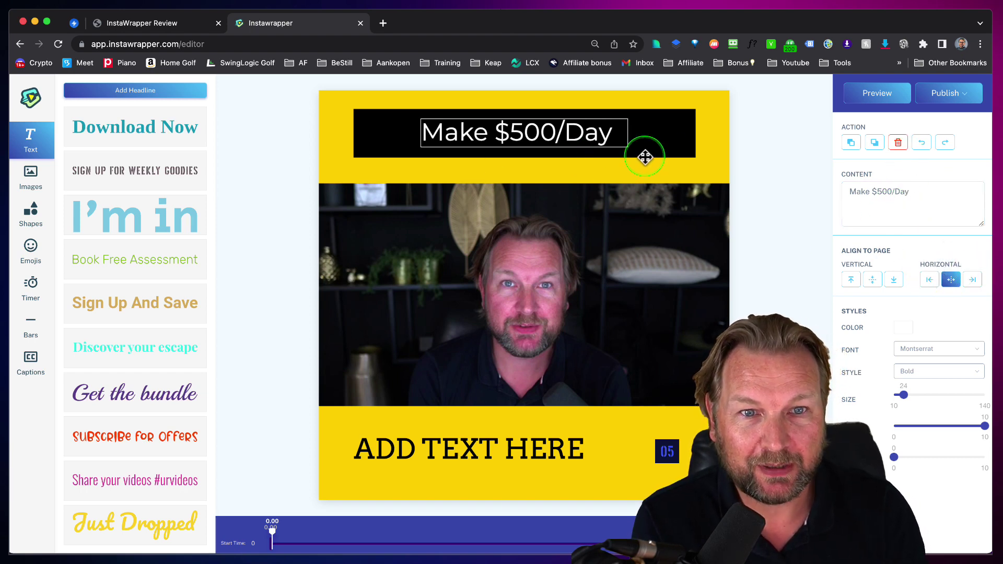
{"action": "left_click", "coordinate": [678, 154]}
Replace the "ADD TEXT HERE" text below the video with "Check the comments".
{"action": "left_click", "coordinate": [488, 446]}
{"action": "left_click", "coordinate": [961, 219]}
{"action": "triple_click", "coordinate": [935, 186]}
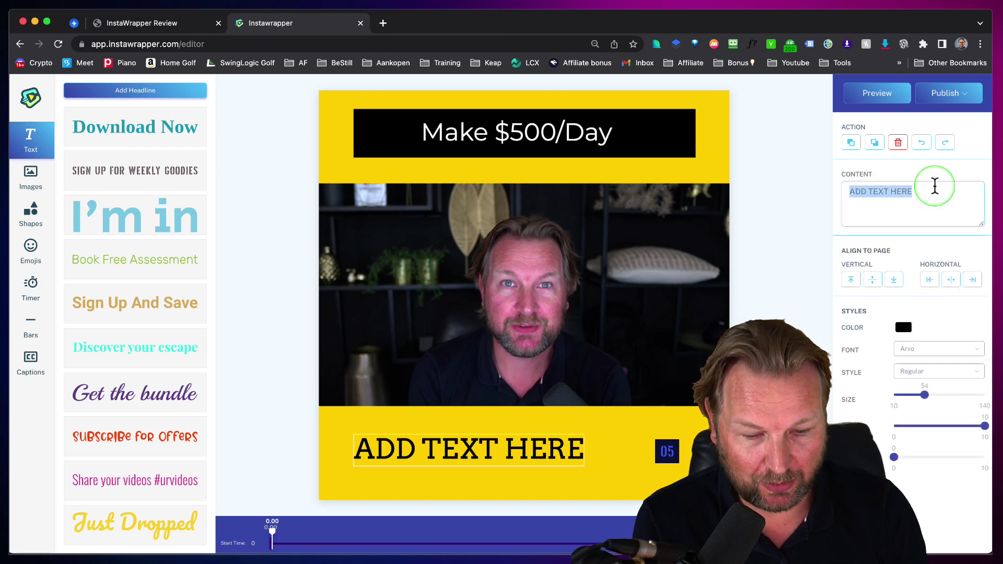
{"action": "type", "text": "Check th"}
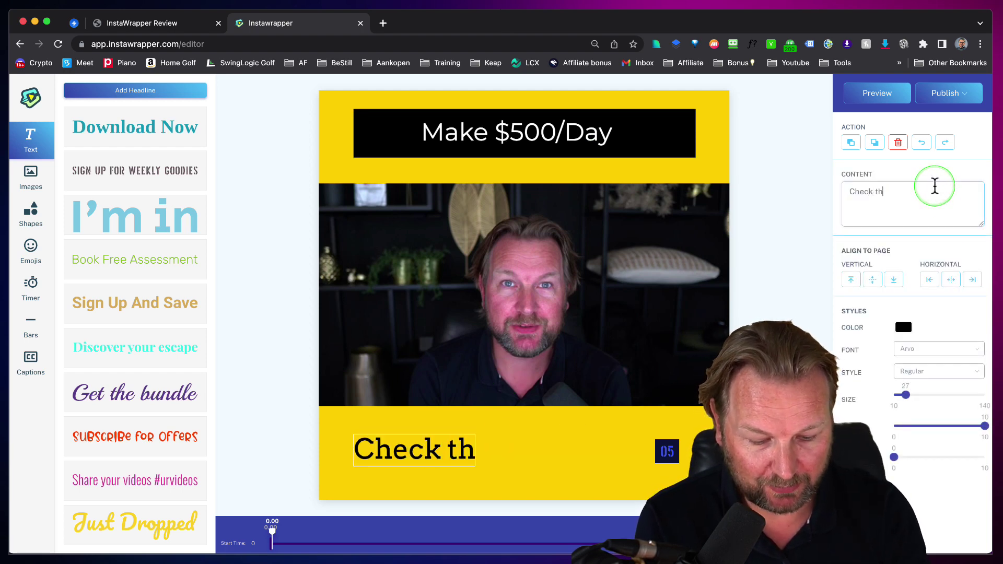
{"action": "type", "text": "e comment"}
{"action": "key", "text": "BackSpace"}
{"action": "type", "text": "nt b"}
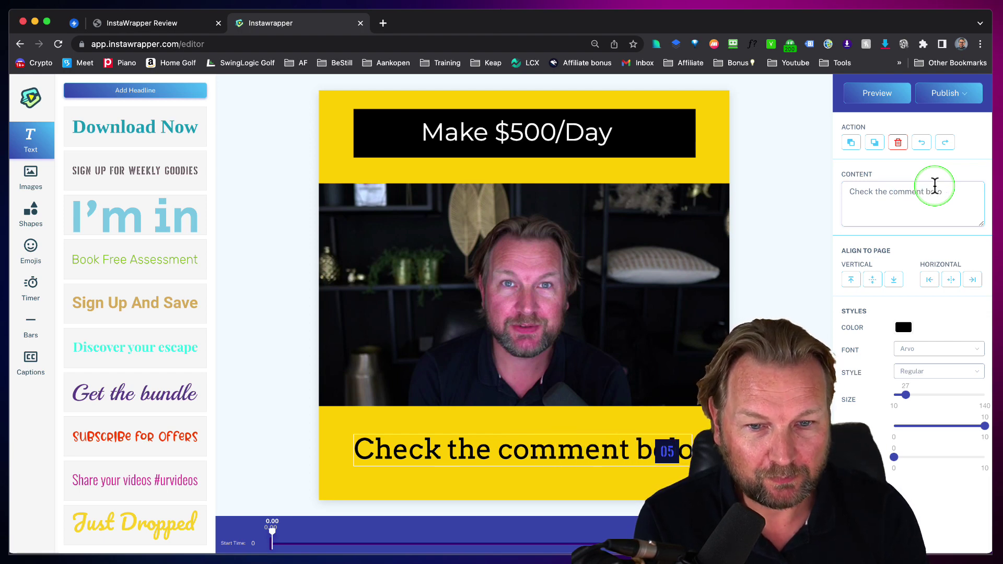
{"action": "key", "text": "BackSpace"}
{"action": "key", "text": "BackSpace"}
{"action": "type", "text": "s"}
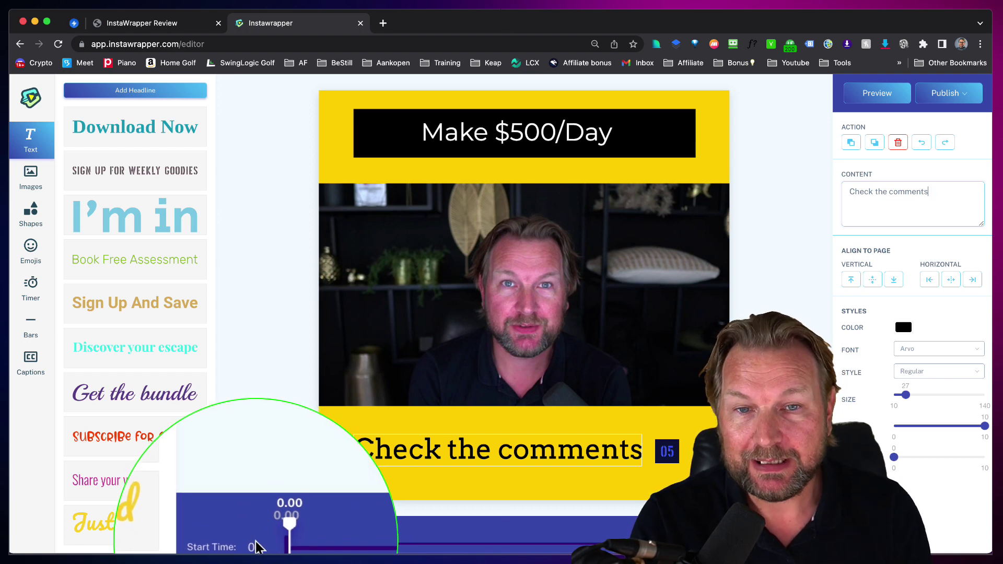
Try delaying the headline's start to 2.07 seconds on the timeline and reset it to 0.
{"action": "left_click", "coordinate": [507, 131]}
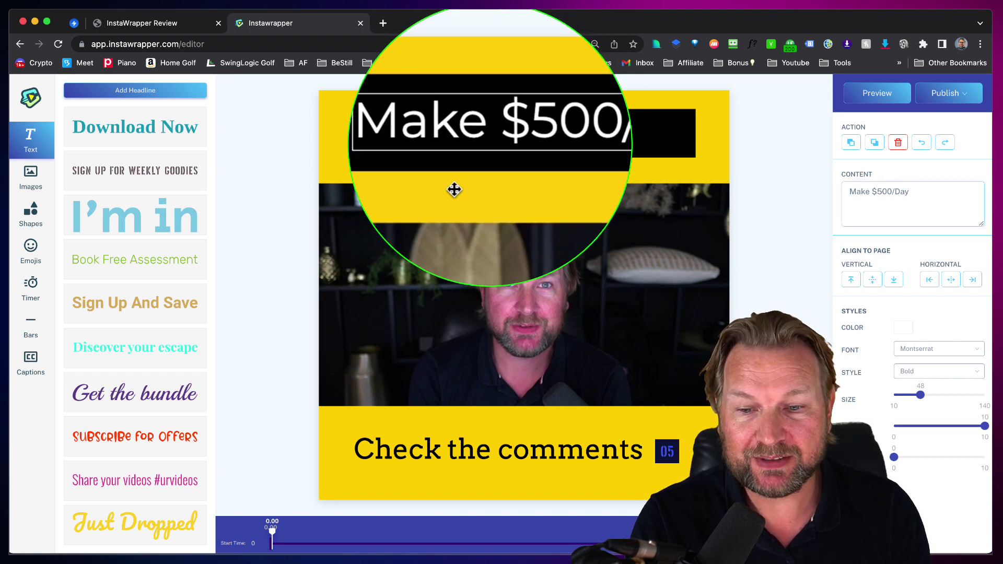
{"action": "left_click_drag", "start_coordinate": [272, 537], "coordinate": [354, 534]}
{"action": "left_click", "coordinate": [291, 545]}
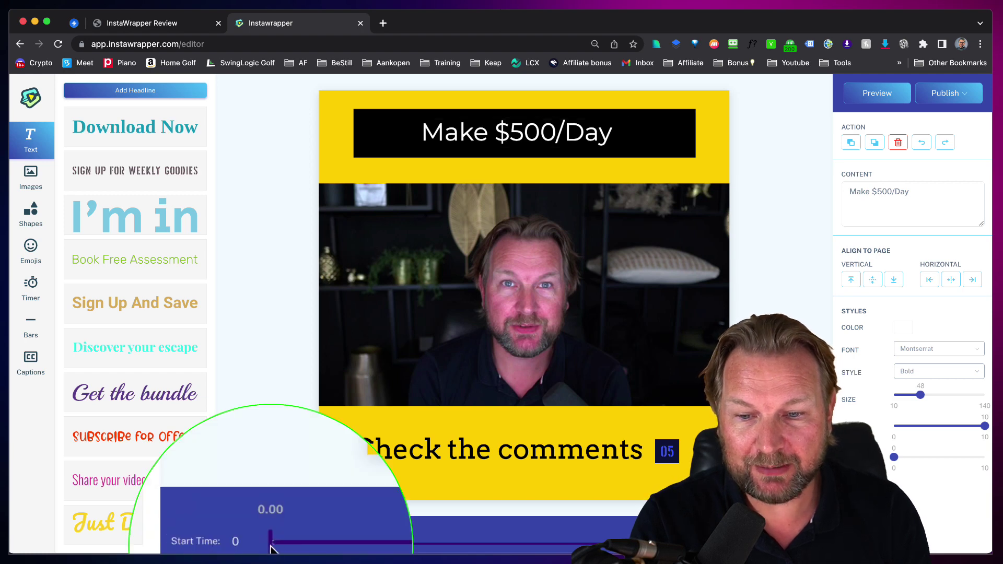
{"action": "left_click_drag", "start_coordinate": [271, 546], "coordinate": [300, 534]}
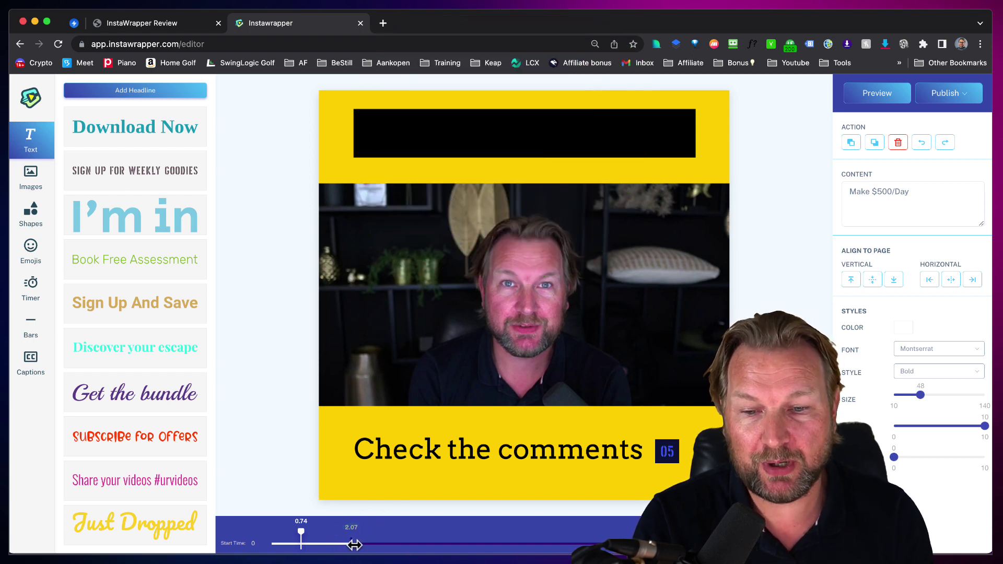
{"action": "left_click_drag", "start_coordinate": [347, 544], "coordinate": [271, 545]}
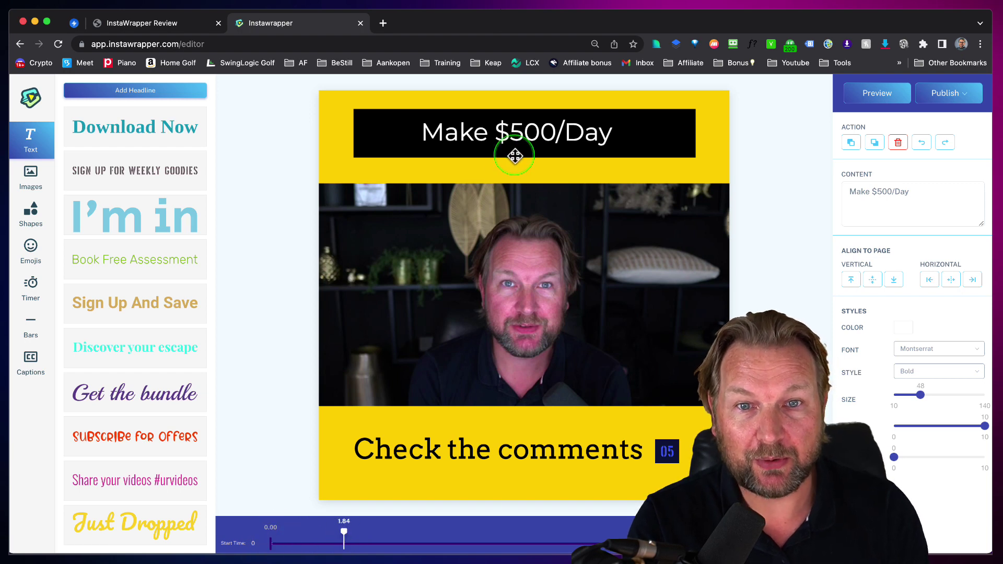
Recolour the background bar behind the headline, trying red before setting it to bright yellow #E9E501.
{"action": "left_click", "coordinate": [325, 146]}
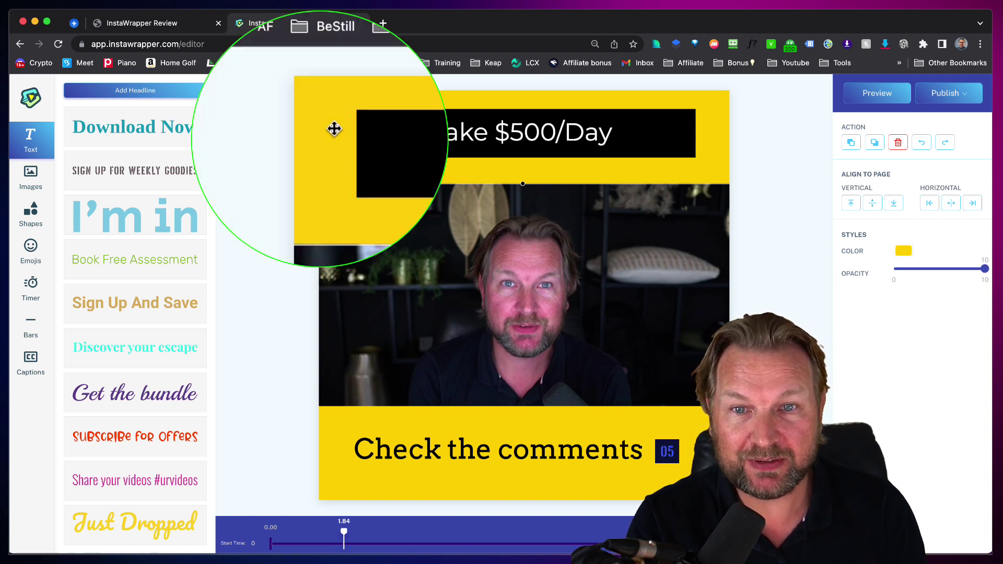
{"action": "left_click", "coordinate": [902, 252]}
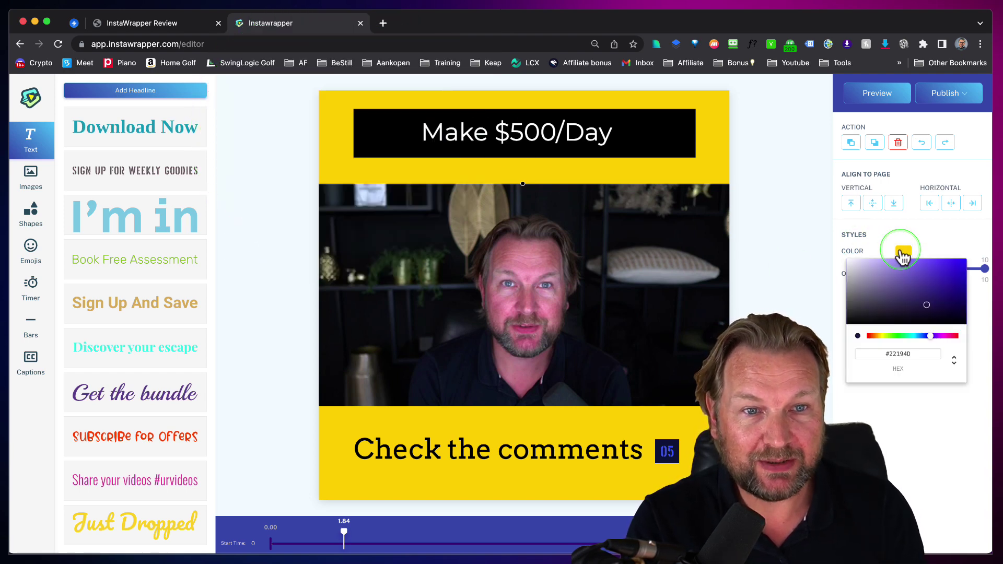
{"action": "left_click_drag", "start_coordinate": [908, 337], "coordinate": [861, 337]}
{"action": "left_click_drag", "start_coordinate": [938, 284], "coordinate": [961, 263]}
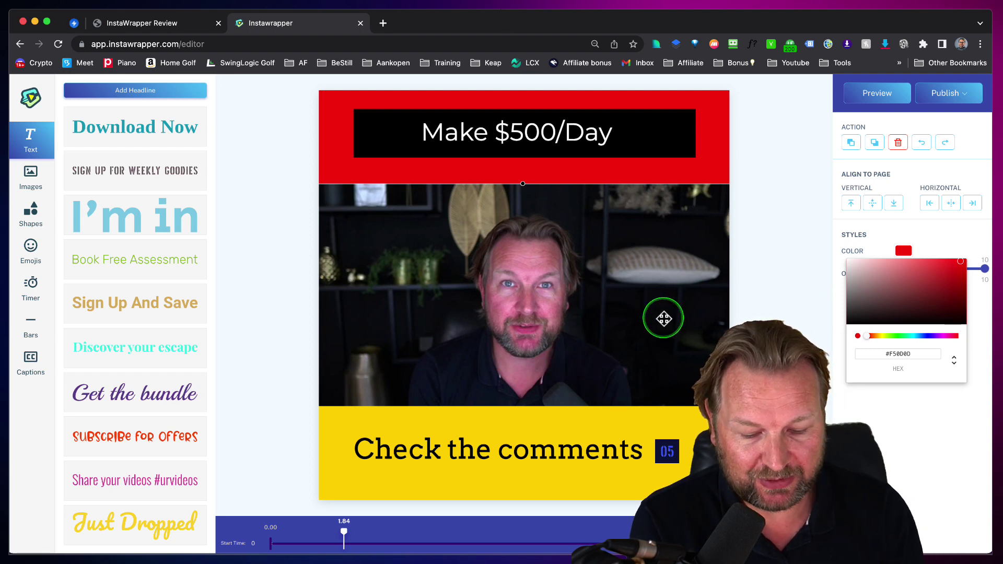
{"action": "left_click", "coordinate": [883, 336]}
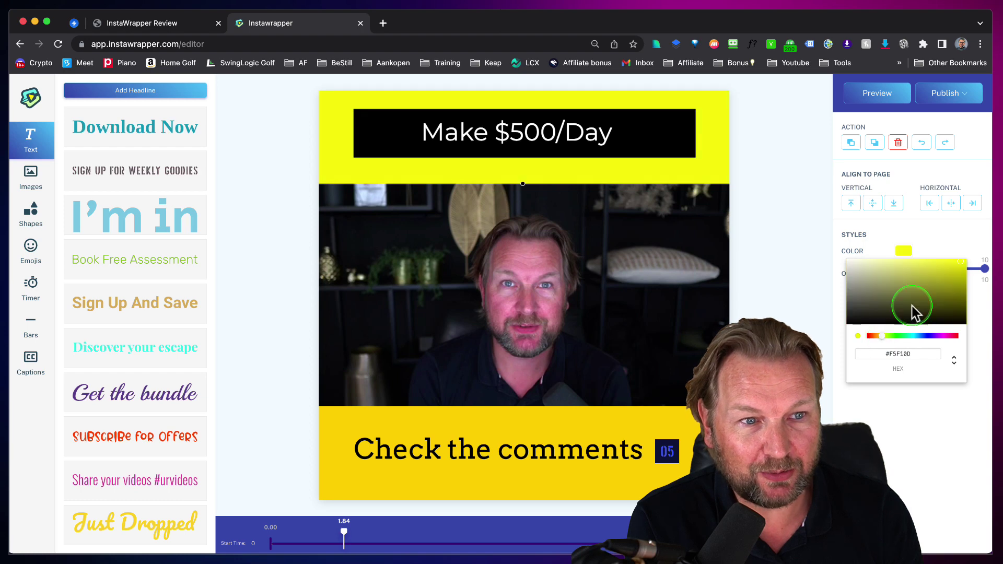
{"action": "left_click", "coordinate": [957, 272]}
{"action": "left_click_drag", "start_coordinate": [960, 273], "coordinate": [966, 261]}
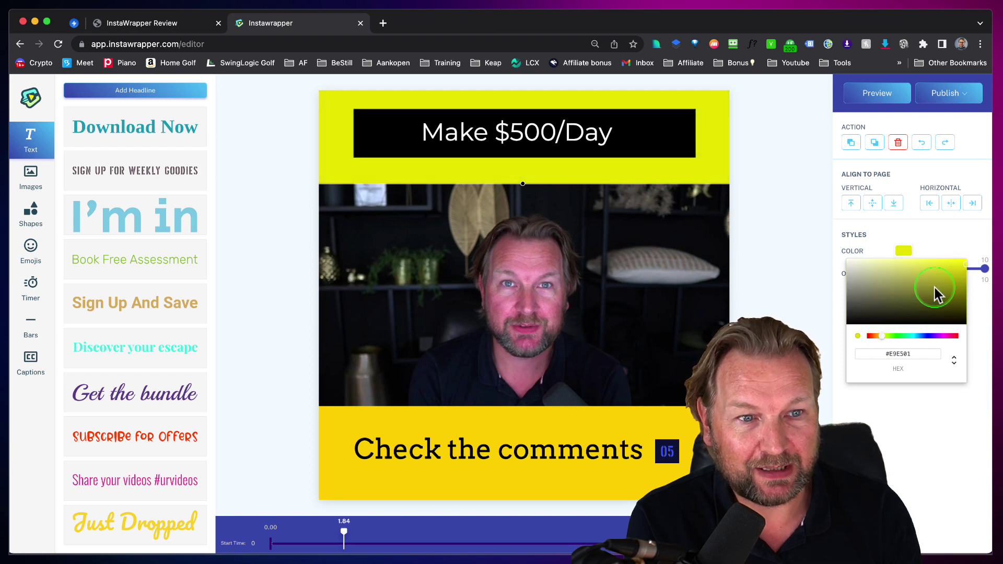
Recolour the background bar behind the headline to the deeper yellow #E9C501, keeping its opacity at 10.
{"action": "left_click", "coordinate": [880, 336]}
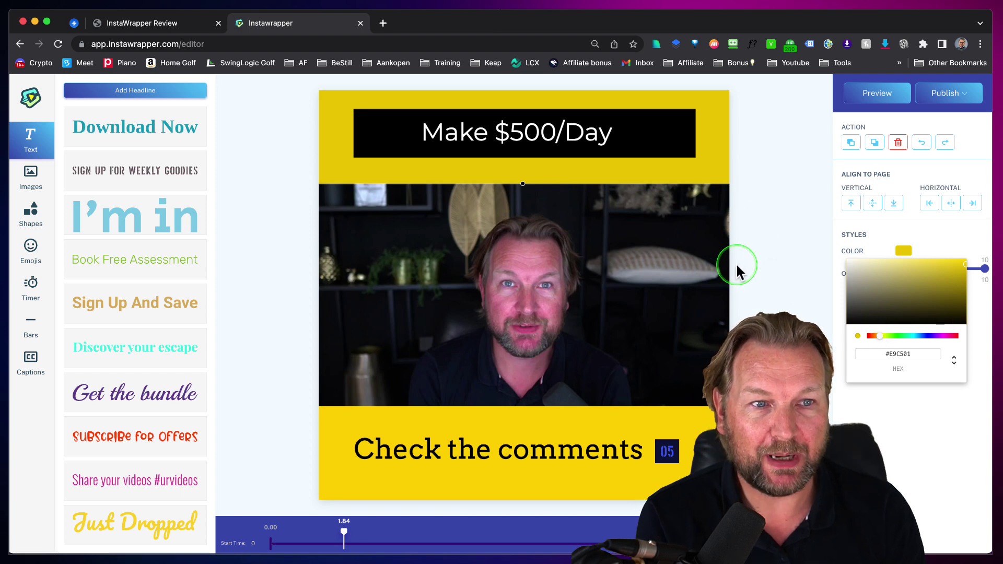
{"action": "left_click", "coordinate": [913, 248]}
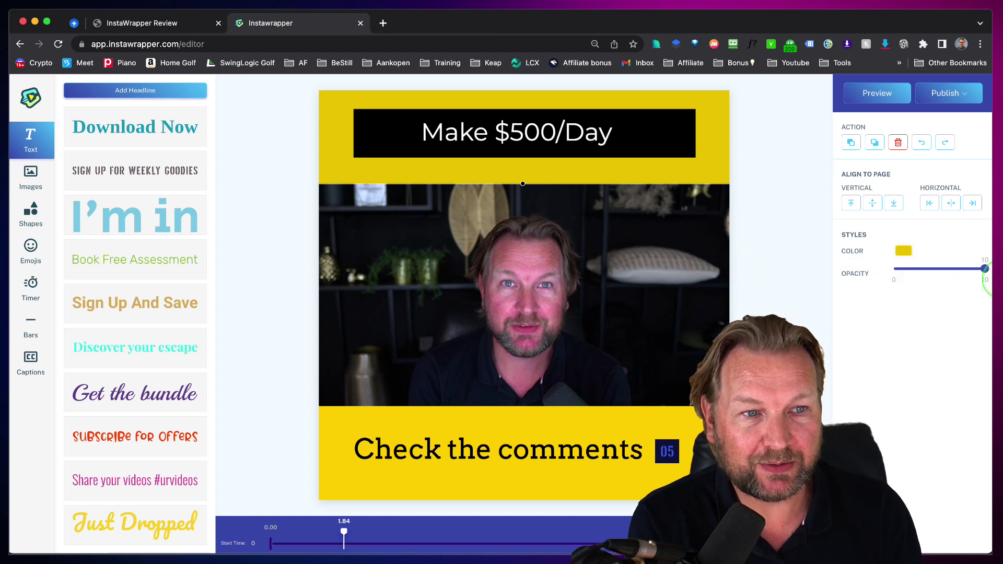
{"action": "mouse_move", "coordinate": [985, 269]}
{"action": "left_mouse_down"}
{"action": "mouse_move", "coordinate": [924, 269]}
{"action": "mouse_move", "coordinate": [985, 269]}
{"action": "left_mouse_up"}
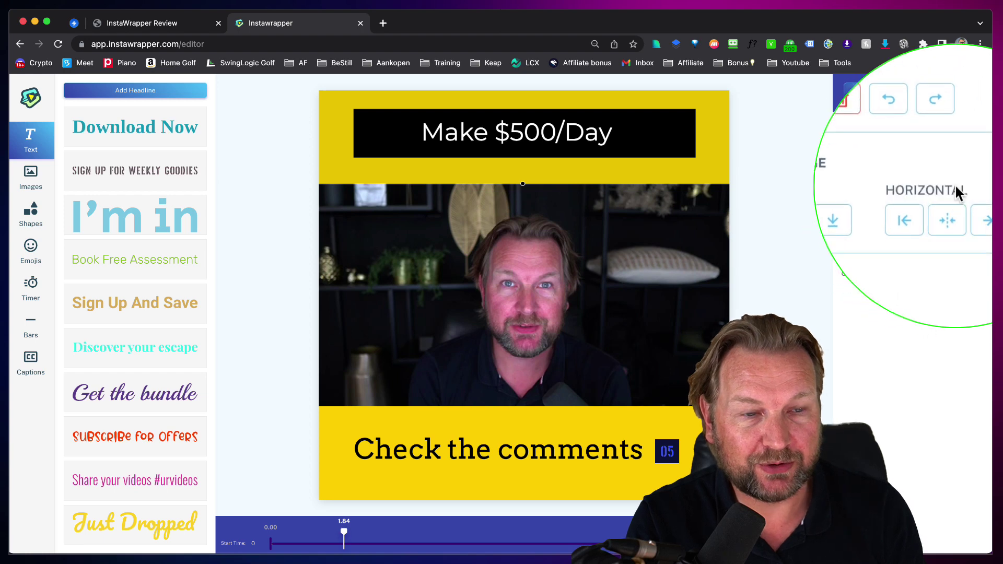
Add the yellow "Just Dropped" text preset and place it in the lower-right corner of the video.
{"action": "scroll", "coordinate": [143, 187], "scroll_direction": "down", "scroll_amount": 5}
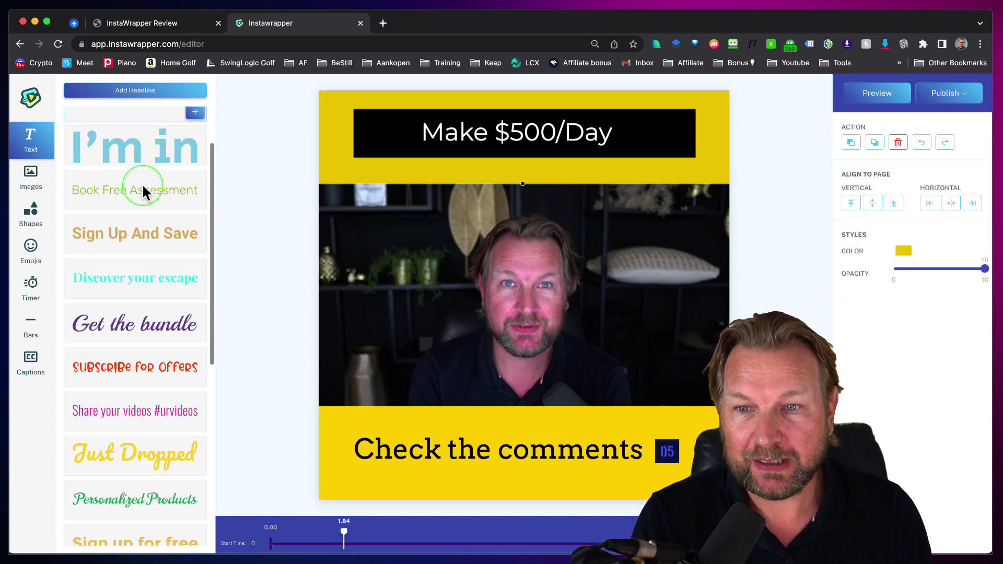
{"action": "scroll", "coordinate": [143, 187], "scroll_direction": "down", "scroll_amount": 2}
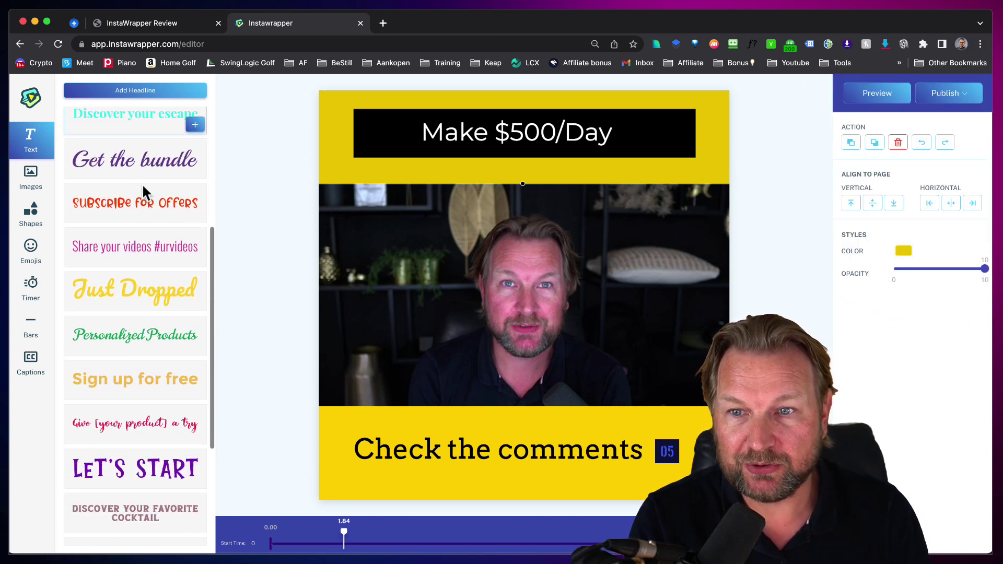
{"action": "left_click", "coordinate": [149, 302]}
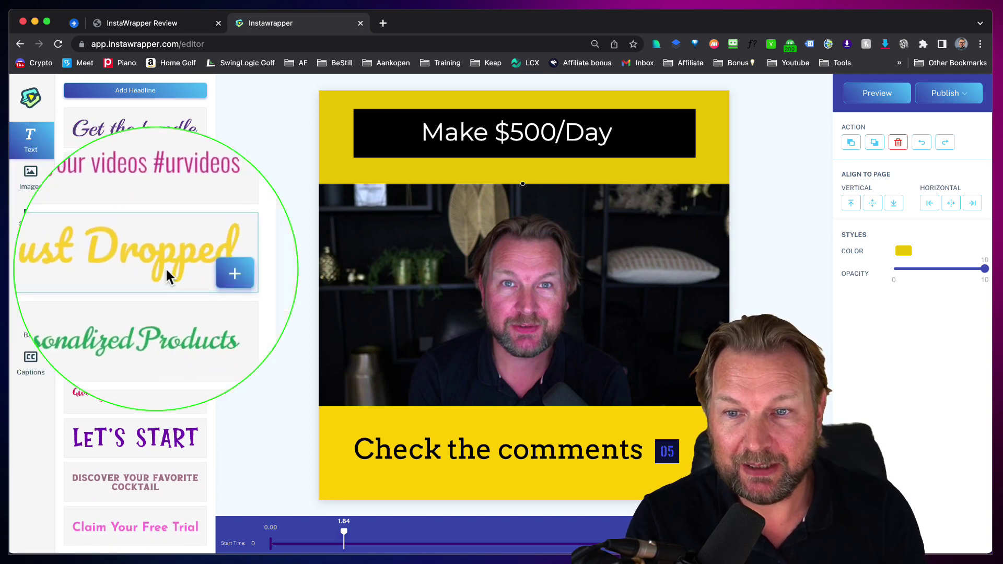
{"action": "left_click", "coordinate": [201, 279]}
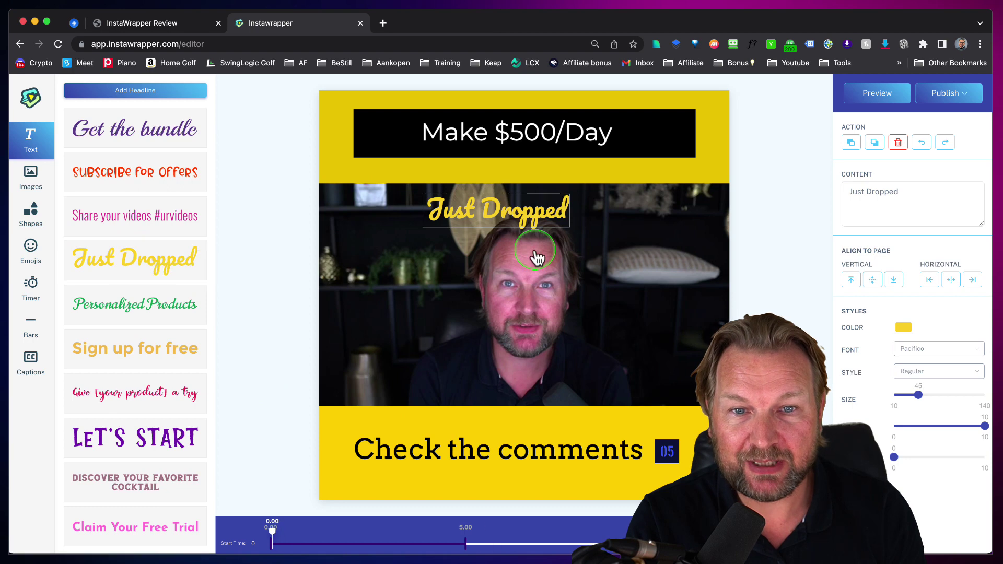
{"action": "left_click_drag", "start_coordinate": [544, 215], "coordinate": [673, 380]}
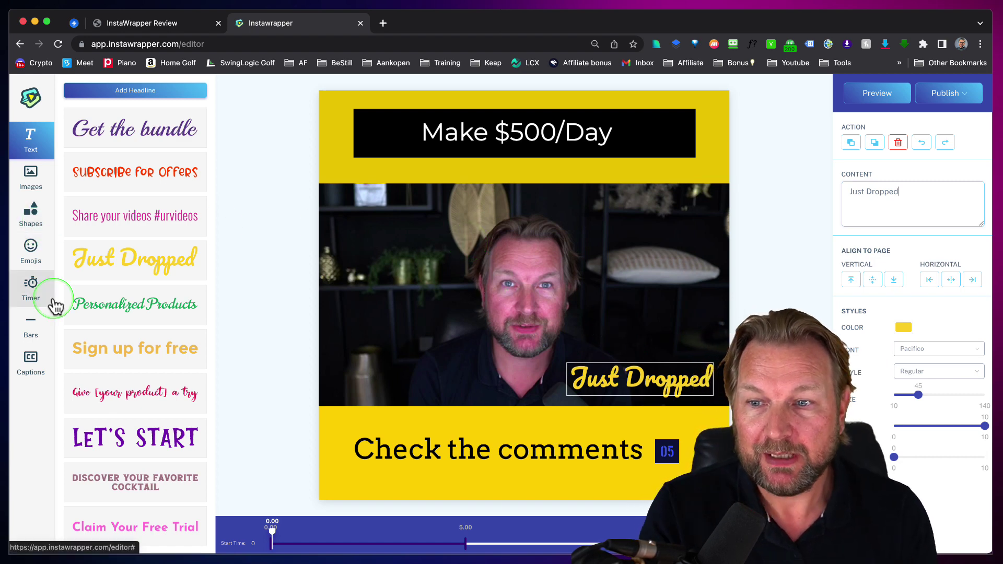
Examine the available shapes and look through the collection of image frames and overlays.
{"action": "left_click", "coordinate": [30, 337]}
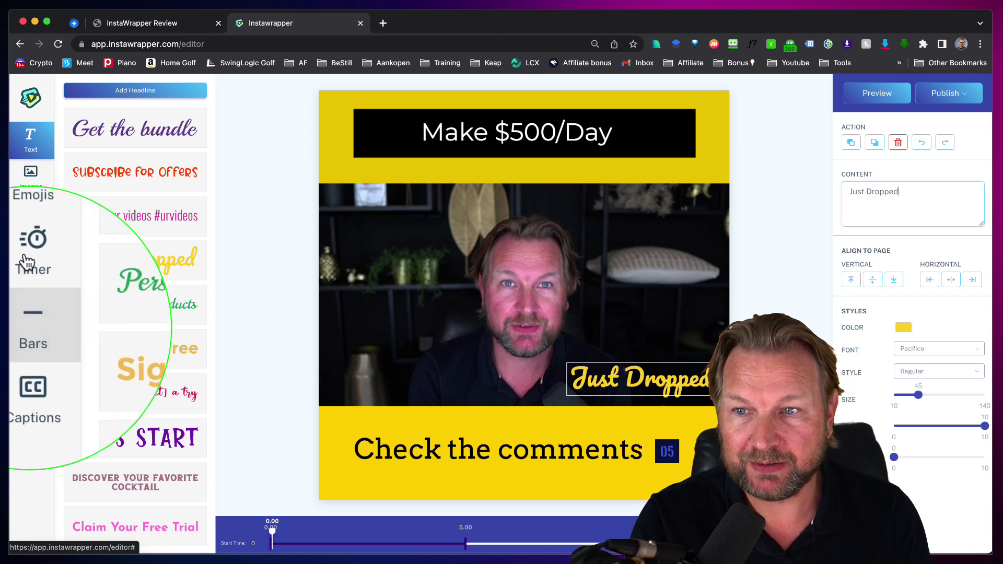
{"action": "left_click", "coordinate": [31, 137]}
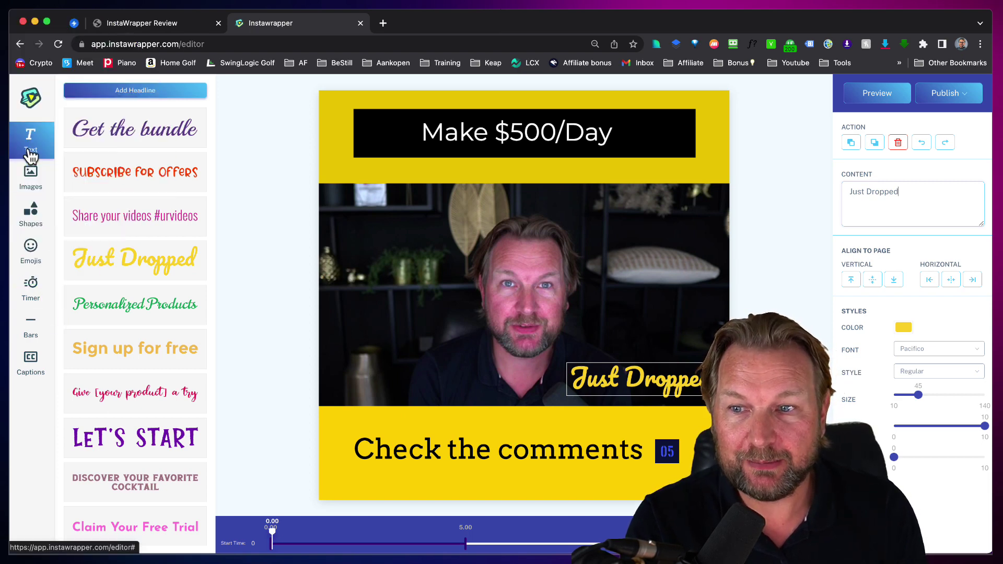
{"action": "left_click", "coordinate": [32, 219]}
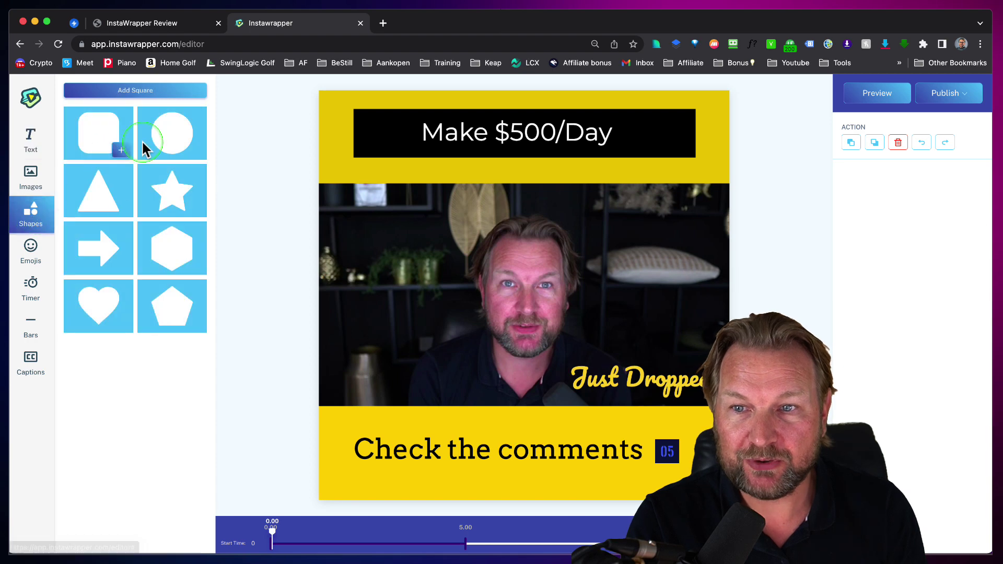
{"action": "left_click", "coordinate": [31, 175]}
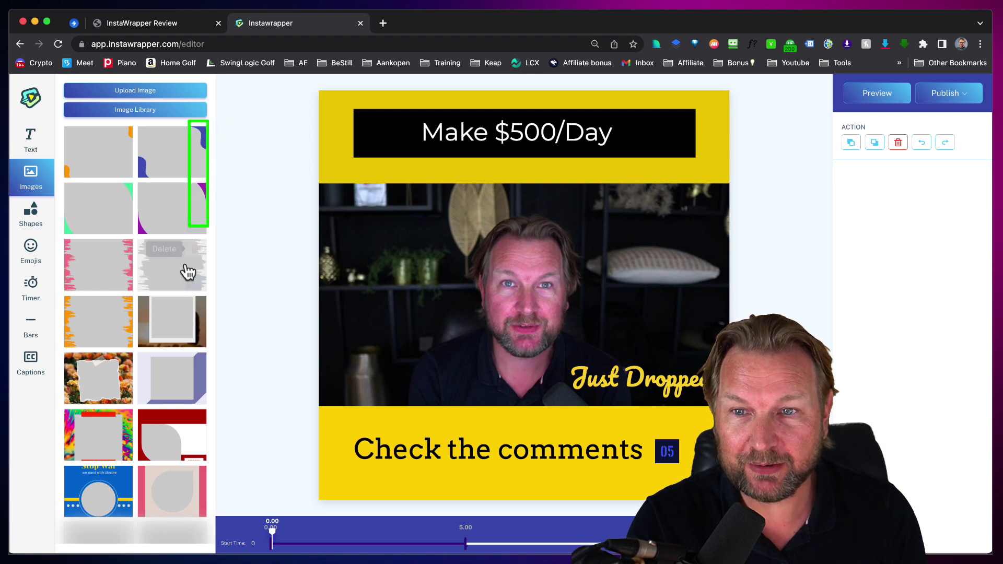
{"action": "scroll", "coordinate": [130, 320], "scroll_direction": "down", "scroll_amount": 5}
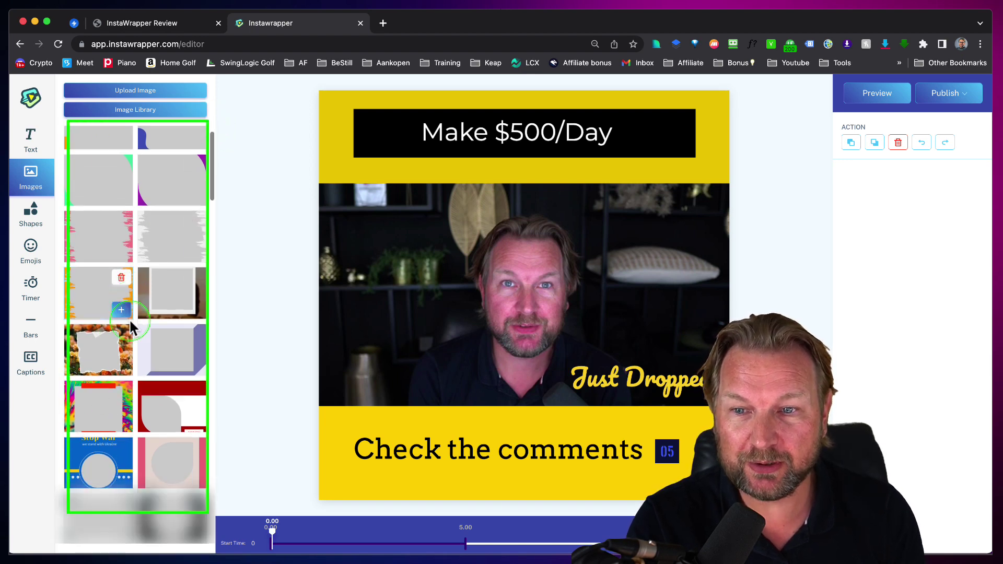
{"action": "scroll", "coordinate": [133, 328], "scroll_direction": "down", "scroll_amount": 7}
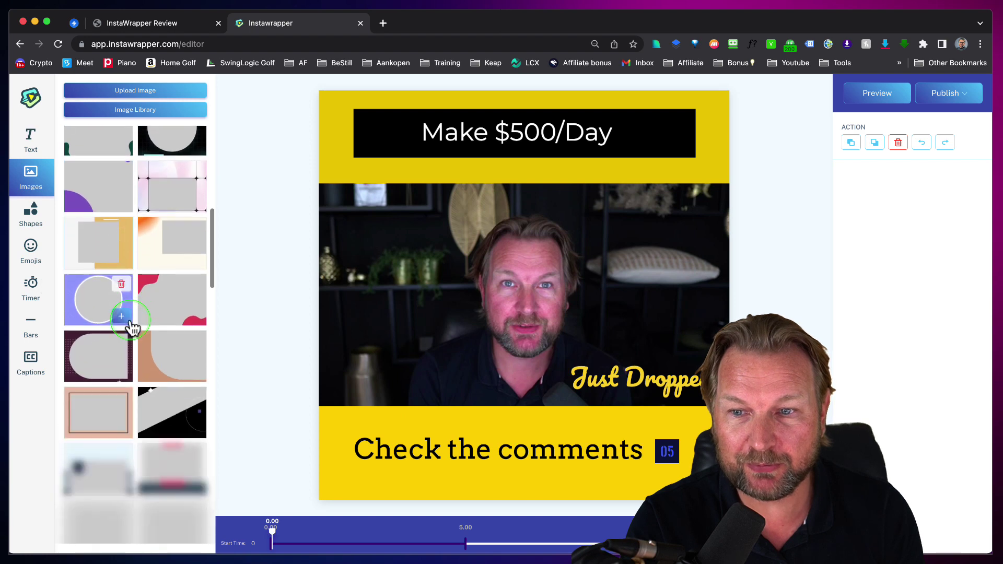
{"action": "scroll", "coordinate": [132, 327], "scroll_direction": "down", "scroll_amount": 3}
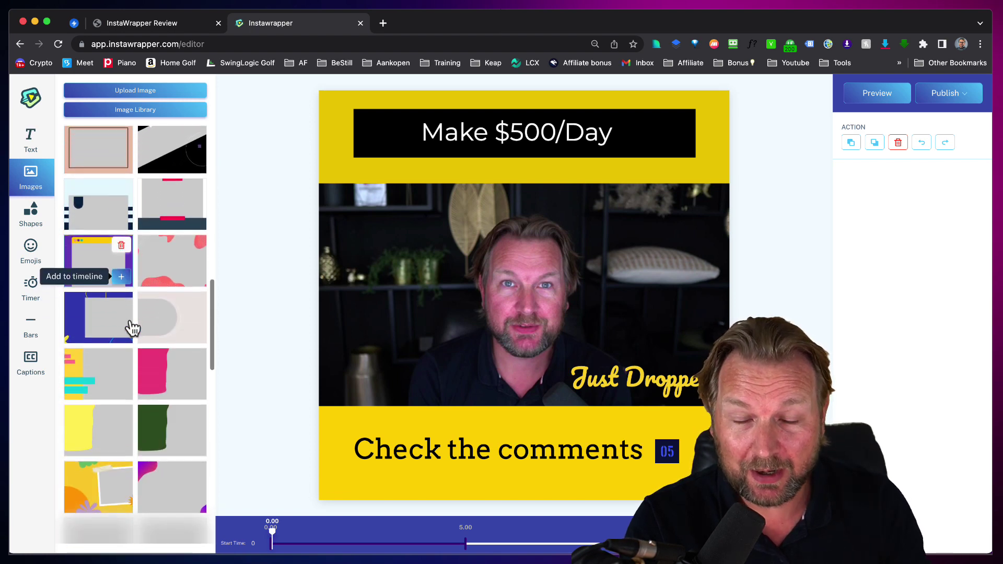
{"action": "scroll", "coordinate": [130, 321], "scroll_direction": "down", "scroll_amount": 4}
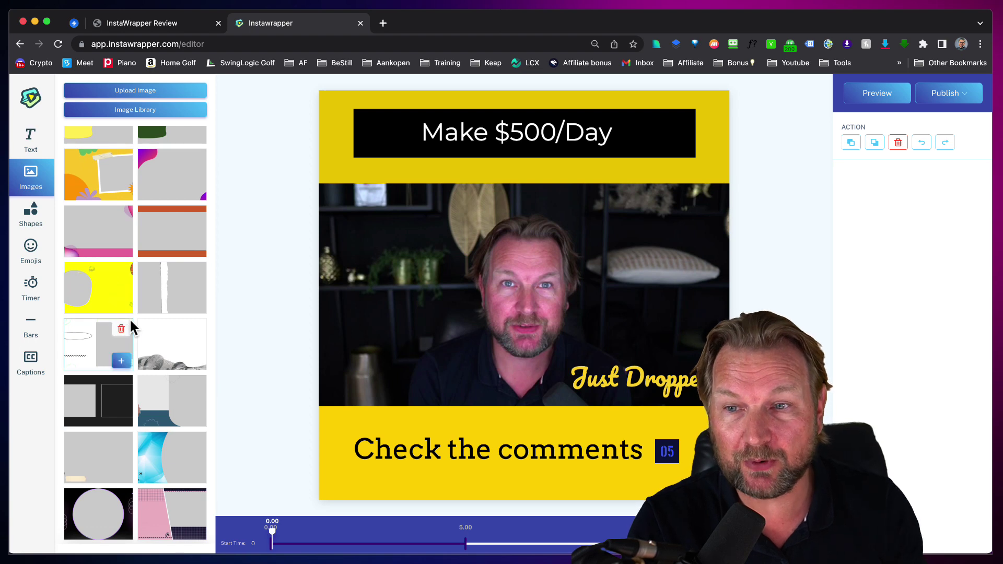
{"action": "left_click", "coordinate": [26, 234]}
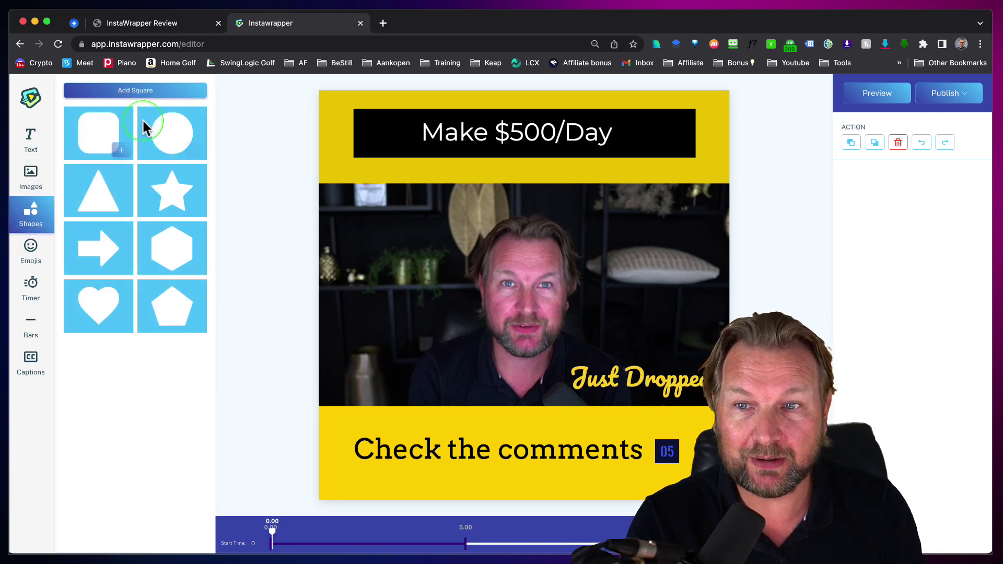
Add the animated heart-eyes emoji and place it in the upper-right corner of the video.
{"action": "left_click", "coordinate": [41, 260]}
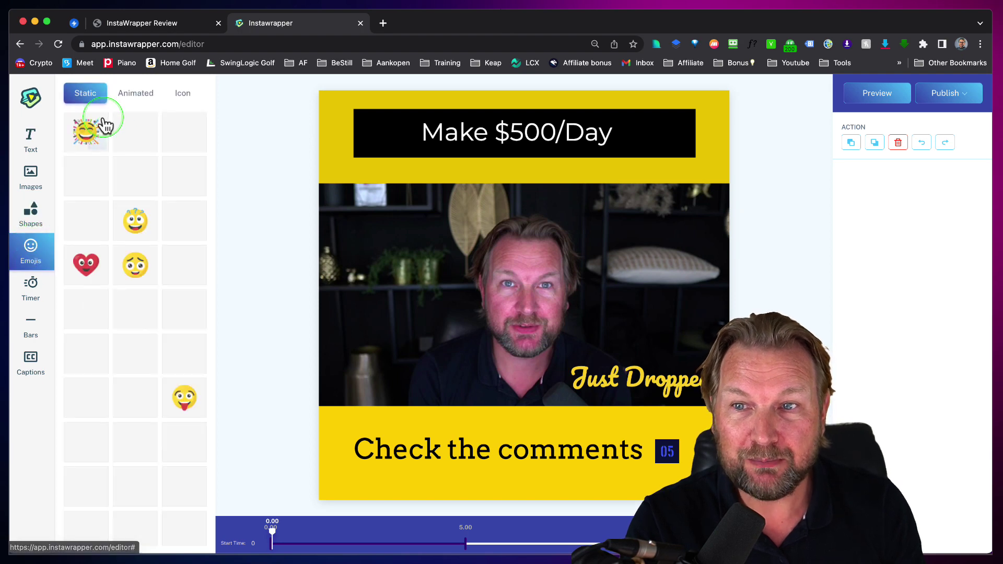
{"action": "mouse_move", "coordinate": [83, 138]}
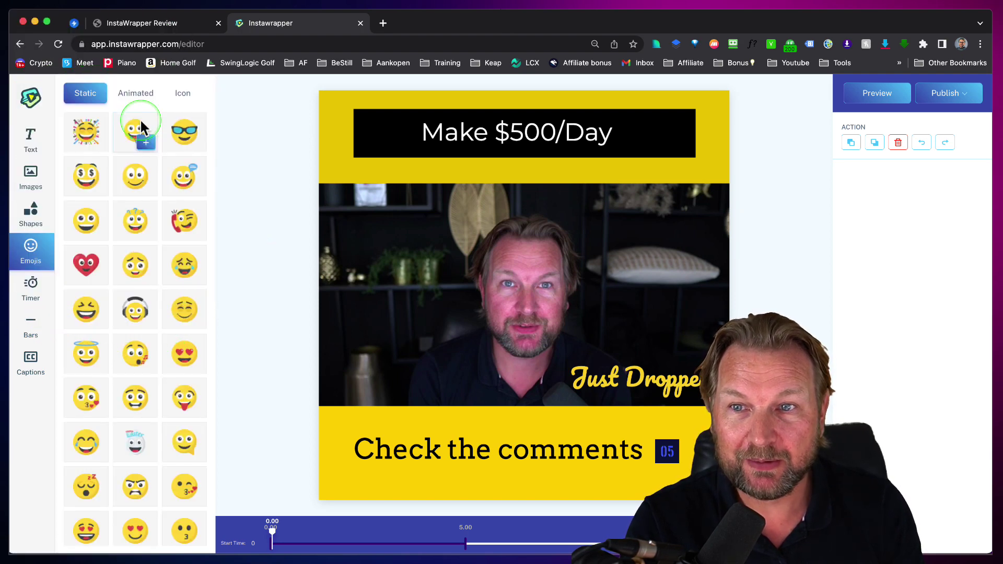
{"action": "left_click", "coordinate": [140, 95]}
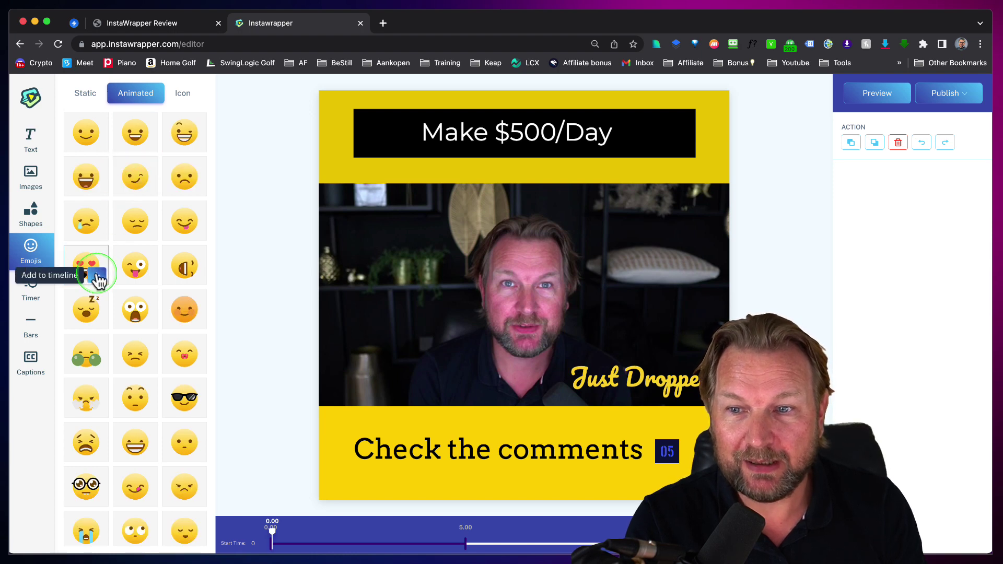
{"action": "left_click", "coordinate": [99, 280]}
{"action": "left_click_drag", "start_coordinate": [455, 242], "coordinate": [384, 252]}
{"action": "mouse_move", "coordinate": [86, 265]}
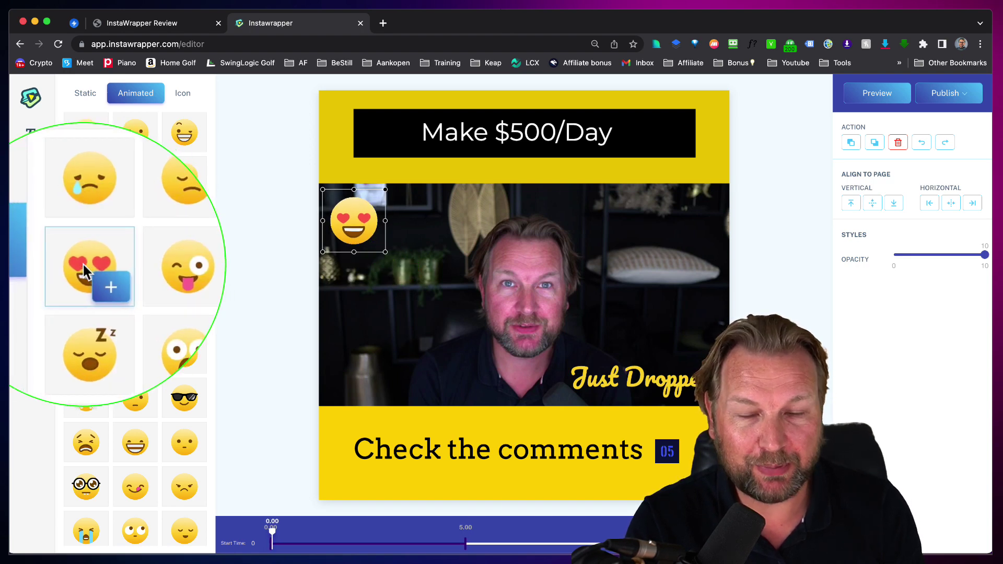
{"action": "left_click_drag", "start_coordinate": [366, 230], "coordinate": [700, 225]}
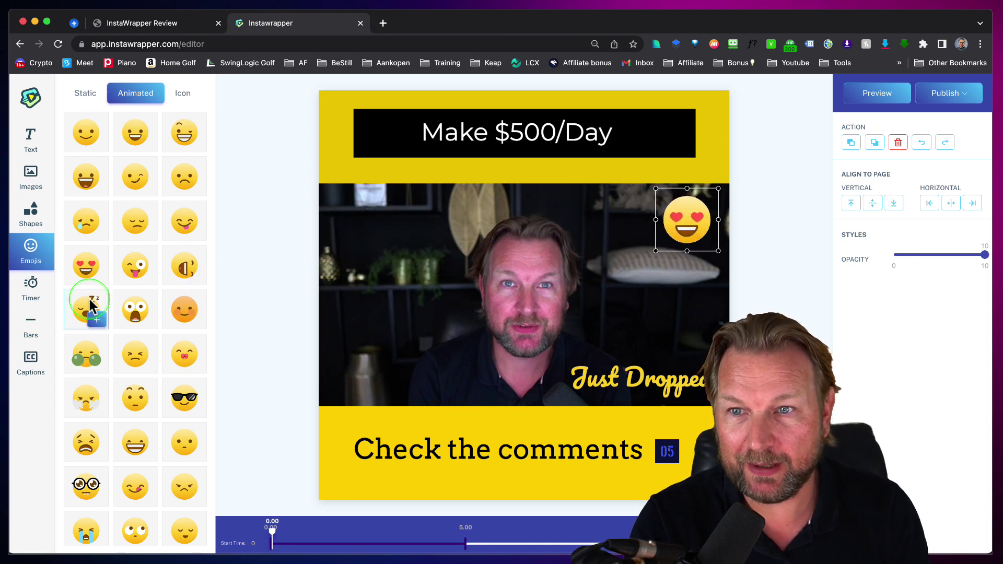
Look through the icon collection and the countdown timer styles, comparing them with the timer beside "Check the comments".
{"action": "left_click", "coordinate": [188, 94]}
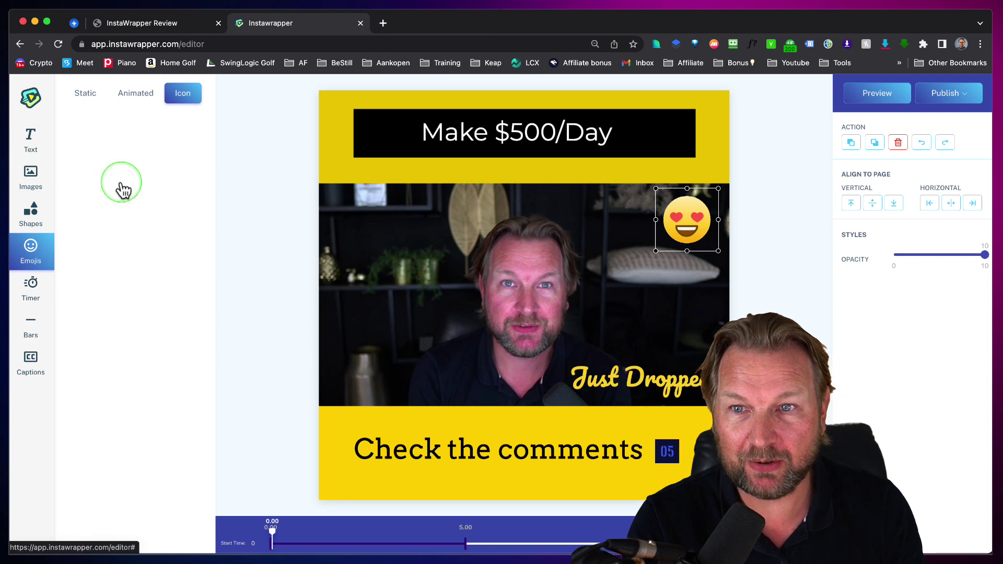
{"action": "scroll", "coordinate": [142, 240], "scroll_direction": "down", "scroll_amount": 1}
{"action": "scroll", "coordinate": [141, 242], "scroll_direction": "down", "scroll_amount": 6}
{"action": "scroll", "coordinate": [141, 242], "scroll_direction": "down", "scroll_amount": 3}
{"action": "left_click", "coordinate": [147, 246]}
{"action": "left_click", "coordinate": [33, 293]}
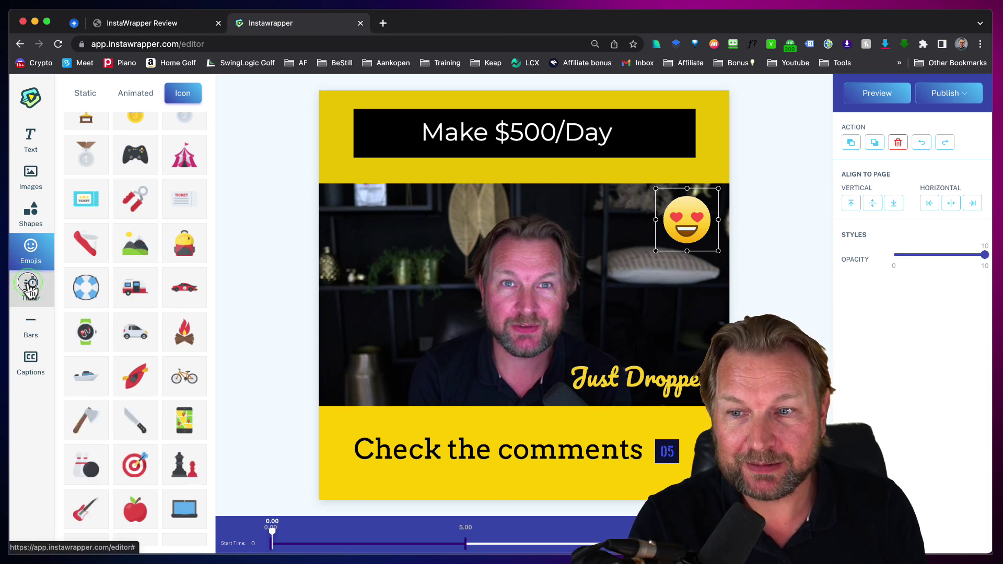
{"action": "left_click", "coordinate": [139, 181]}
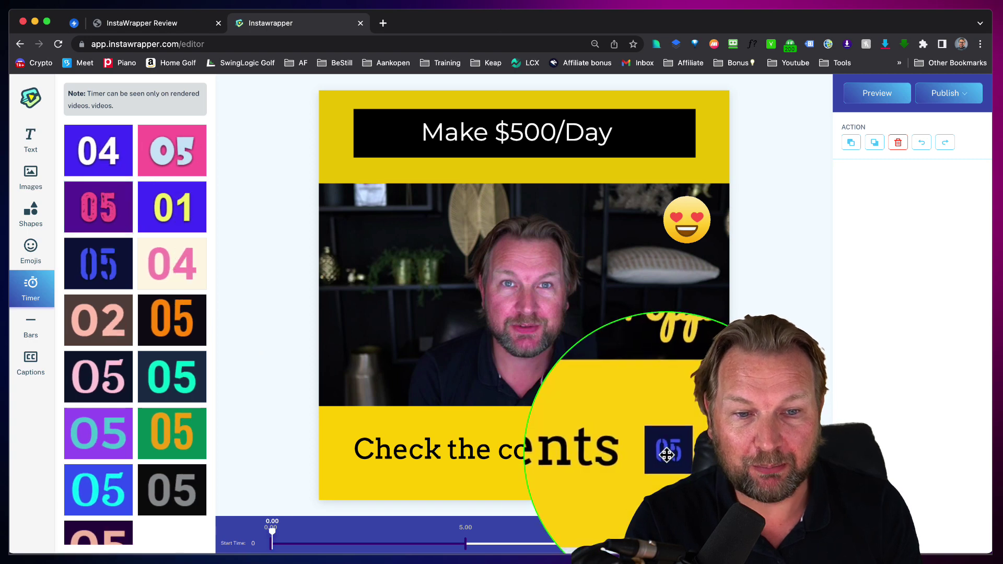
{"action": "left_click", "coordinate": [639, 450]}
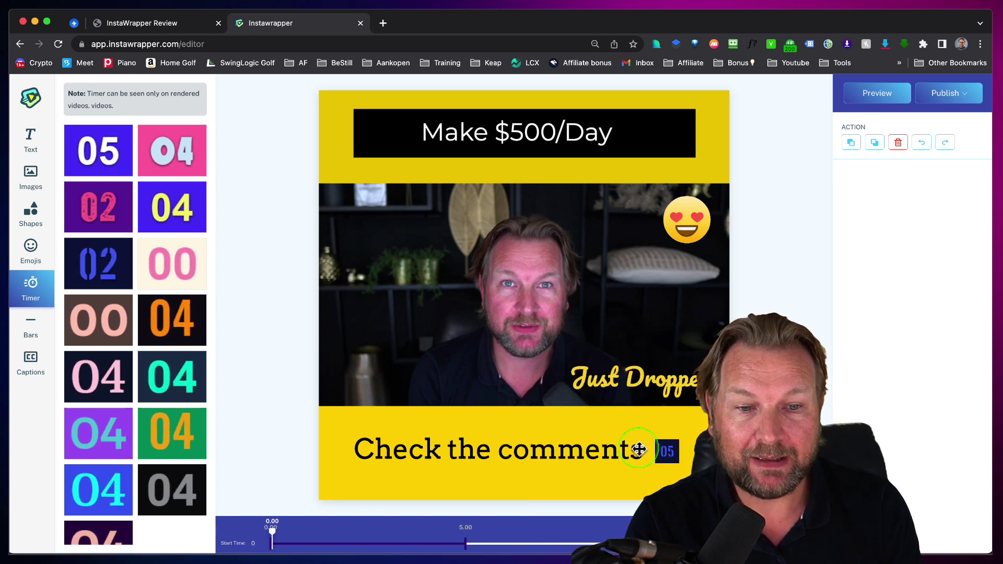
{"action": "left_click", "coordinate": [483, 525]}
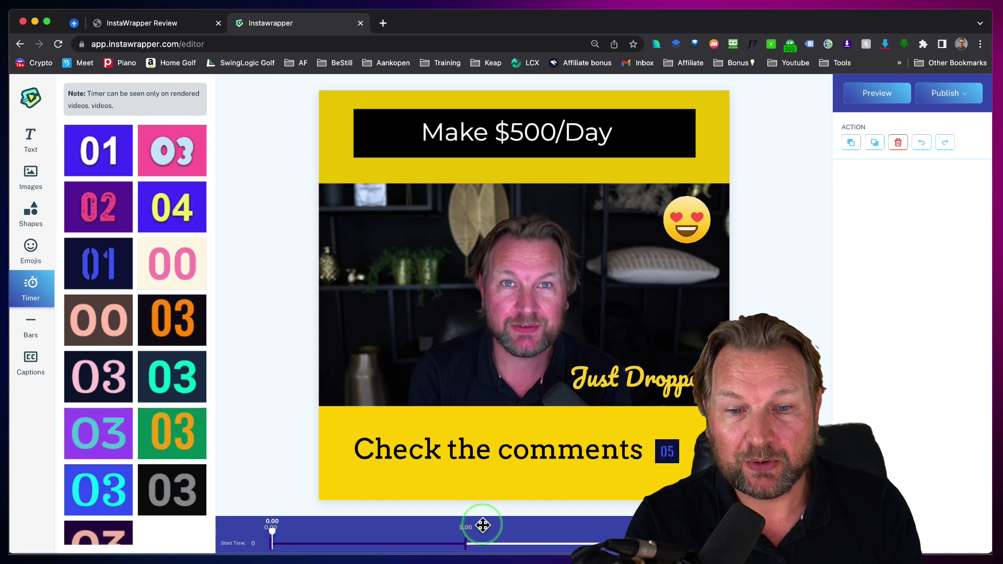
Add the orange-on-black progress bar to the video.
{"action": "left_click", "coordinate": [31, 326]}
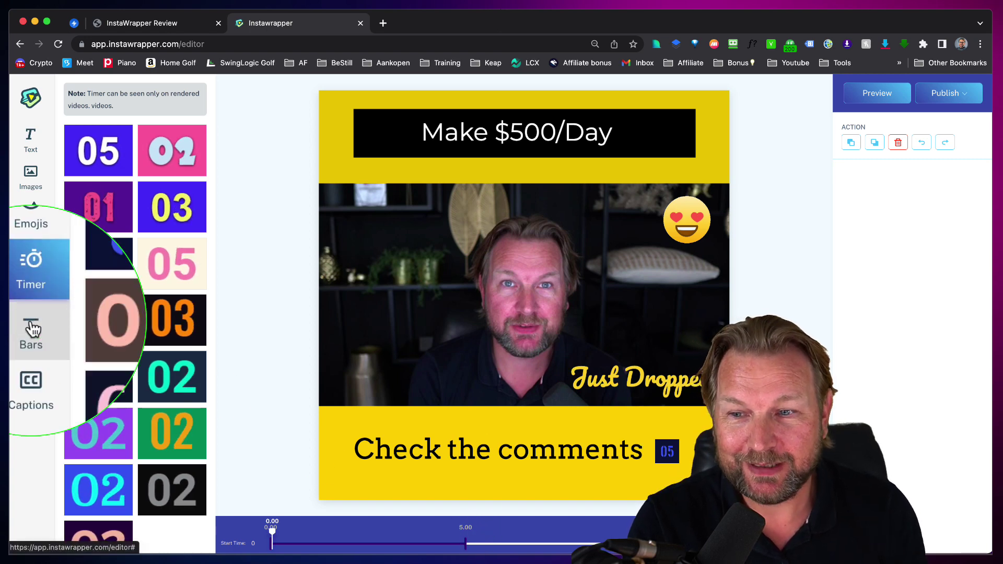
{"action": "left_click", "coordinate": [30, 326]}
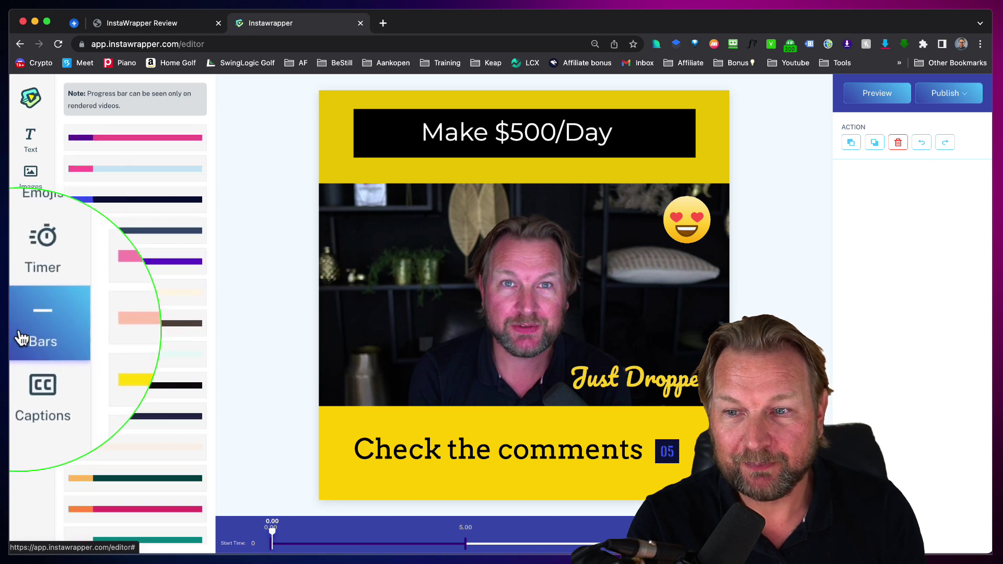
{"action": "left_click", "coordinate": [284, 473]}
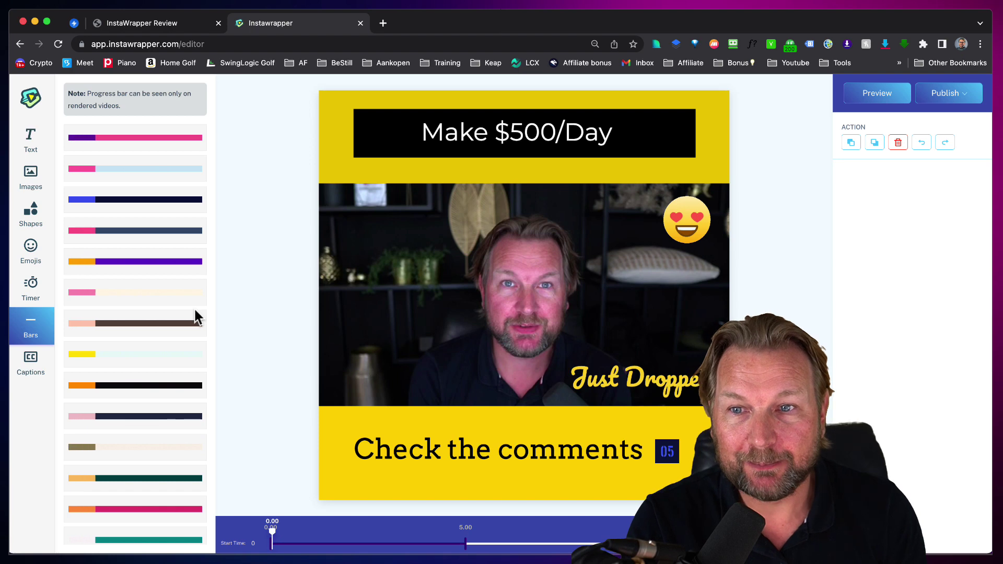
{"action": "scroll", "coordinate": [162, 293], "scroll_direction": "down", "scroll_amount": 3}
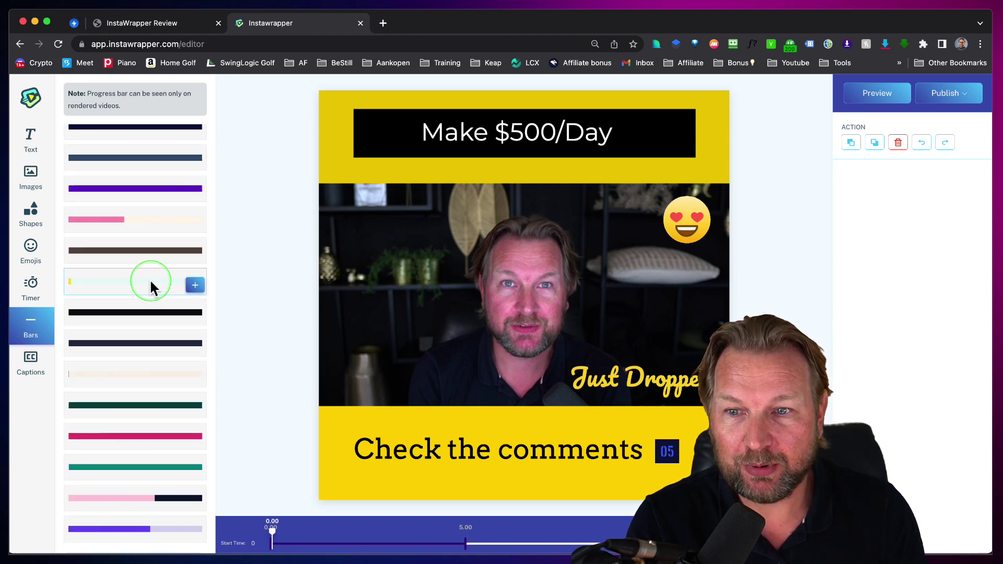
{"action": "scroll", "coordinate": [148, 287], "scroll_direction": "down", "scroll_amount": 2}
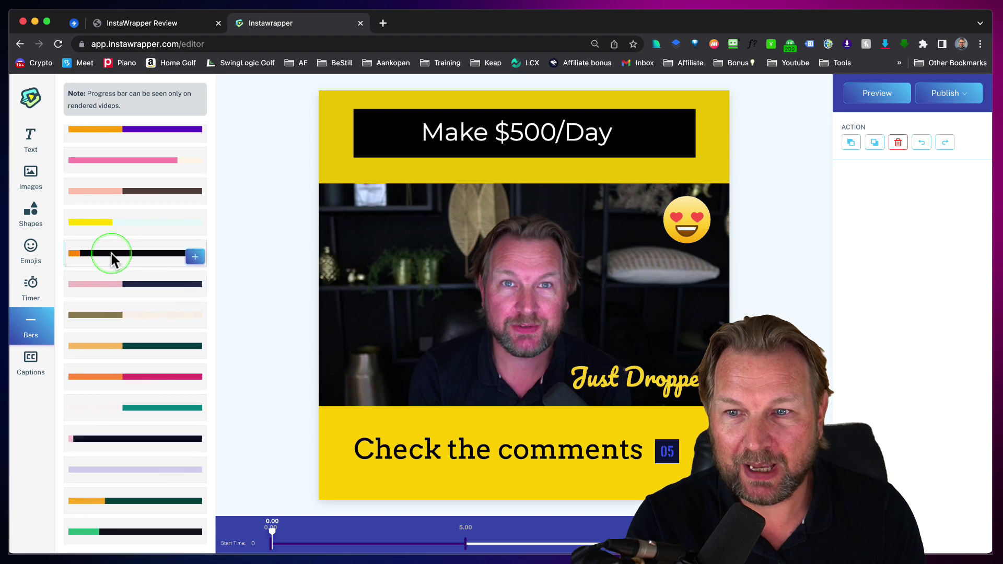
{"action": "left_click", "coordinate": [197, 256]}
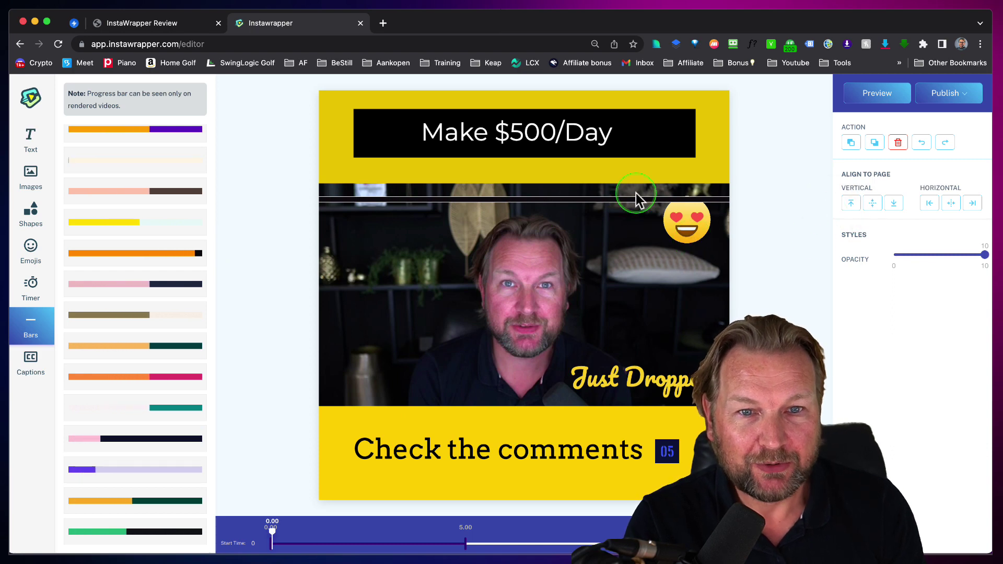
Align the progress bar to the top of the page and extend its display time past 5 seconds.
{"action": "left_click", "coordinate": [850, 202]}
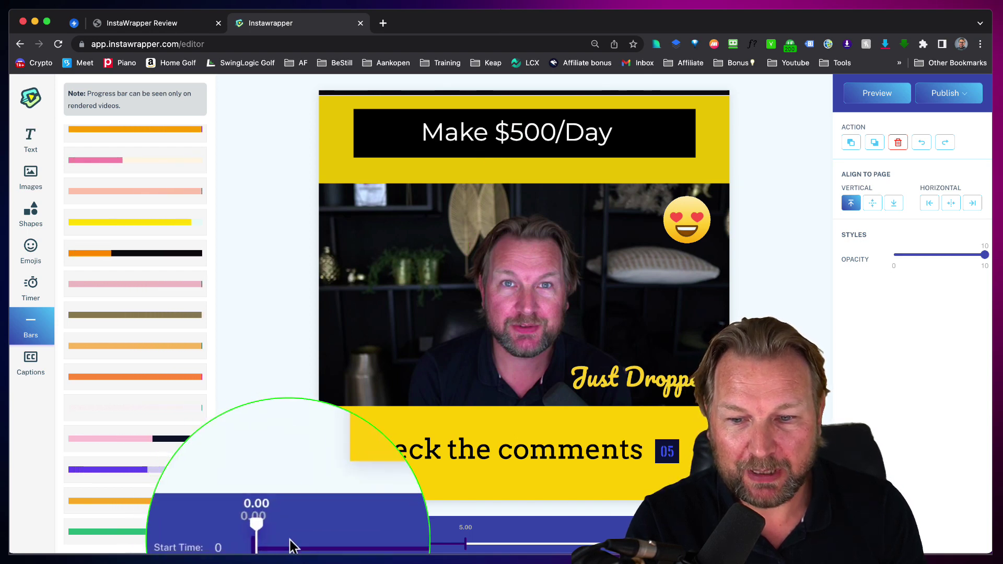
{"action": "left_click_drag", "start_coordinate": [468, 547], "coordinate": [627, 547]}
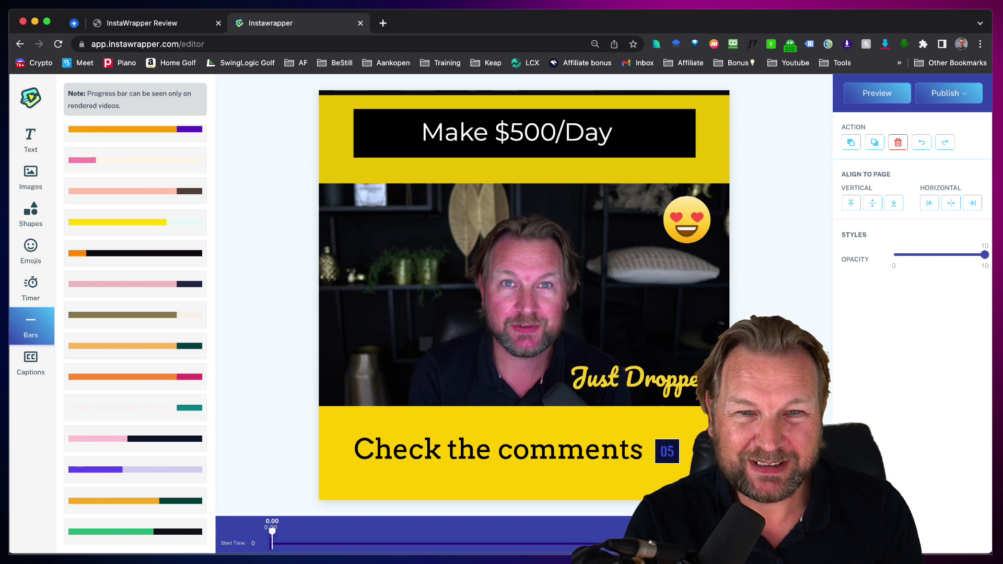
Check the editable parts of the layout: both yellow bands, the black headline box, the "Check the comments" text and the video.
{"action": "key", "text": "space"}
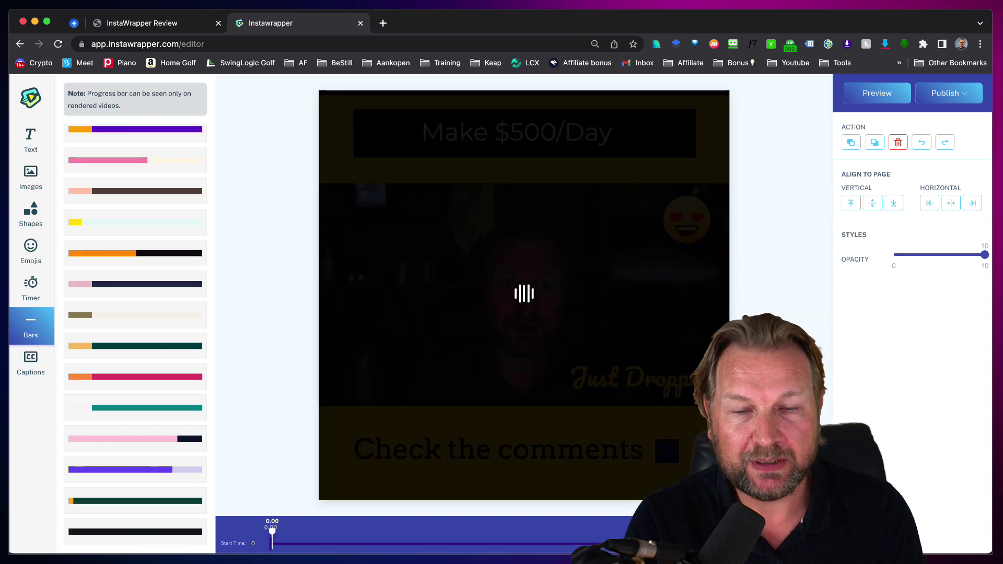
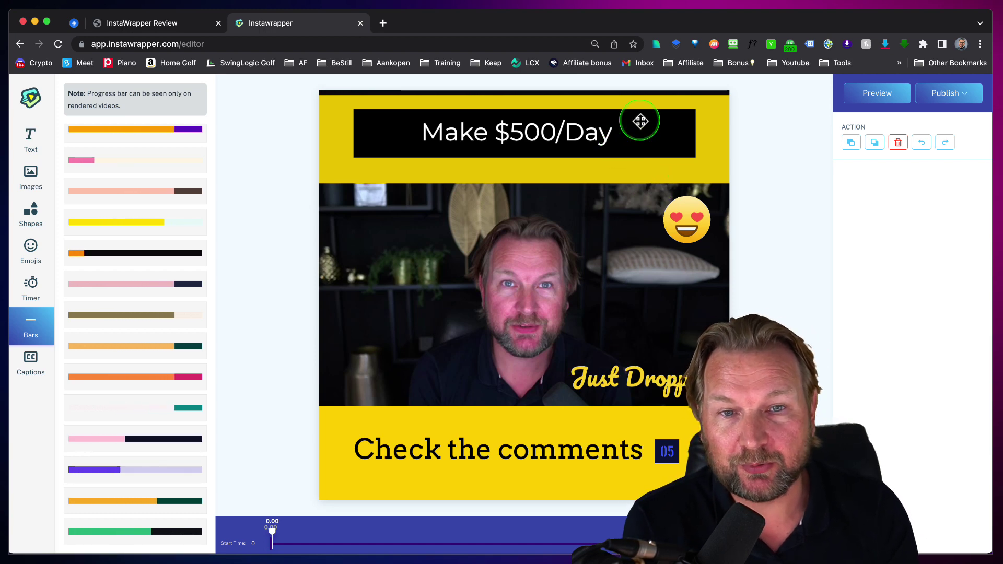
{"action": "left_click", "coordinate": [343, 113]}
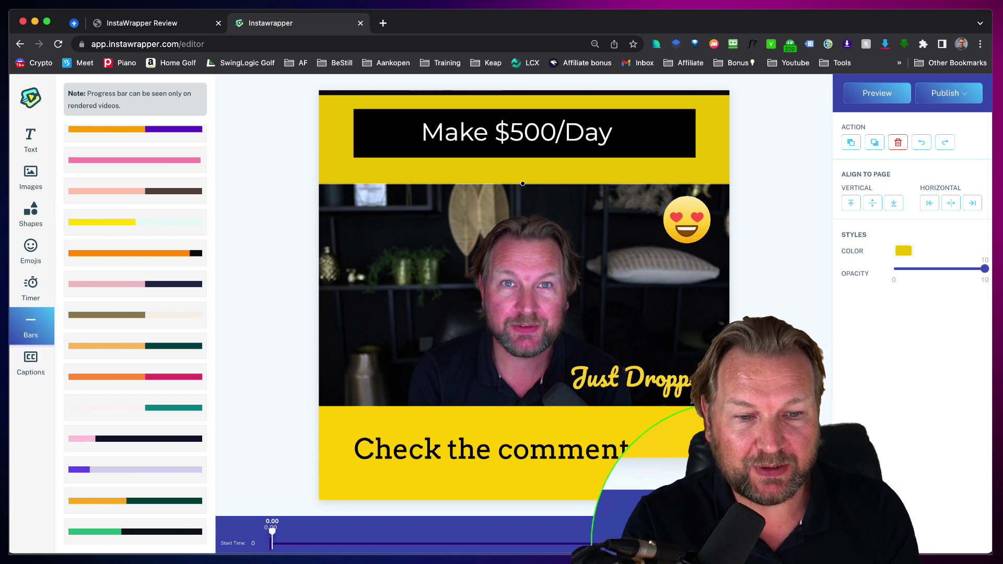
{"action": "left_click", "coordinate": [560, 147]}
{"action": "left_click", "coordinate": [658, 139]}
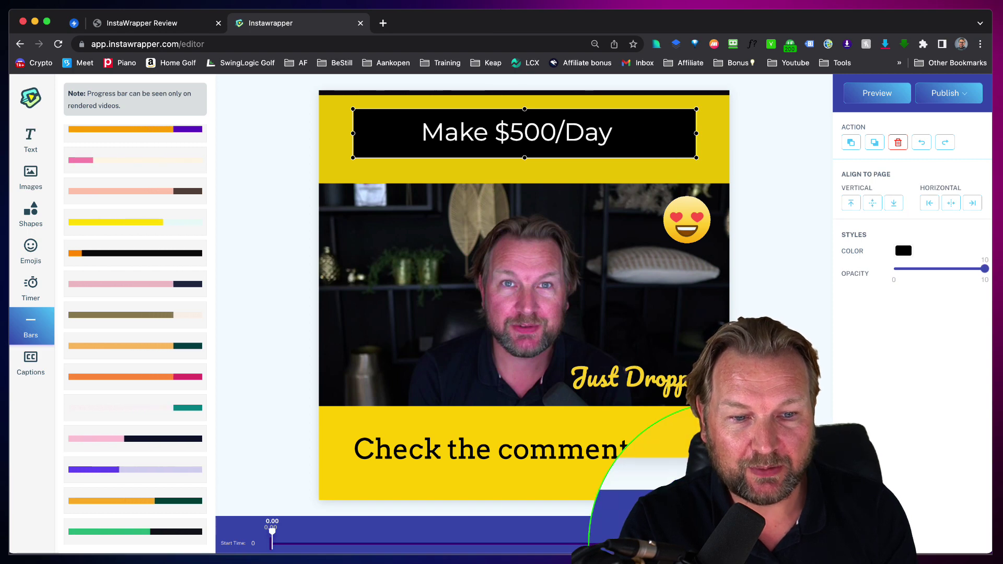
{"action": "left_click", "coordinate": [645, 488]}
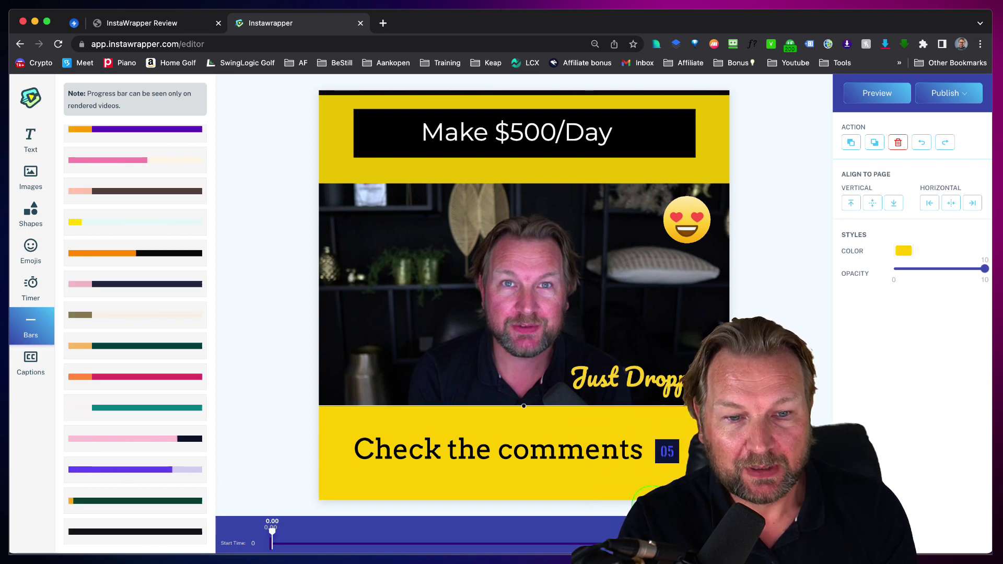
{"action": "left_click", "coordinate": [599, 454]}
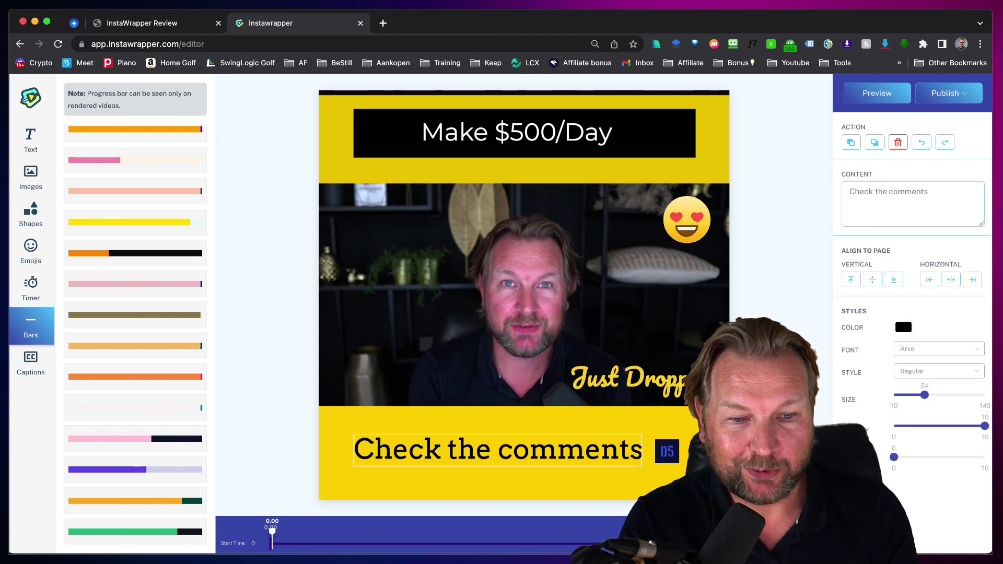
{"action": "left_click", "coordinate": [522, 251]}
{"action": "left_click", "coordinate": [571, 284]}
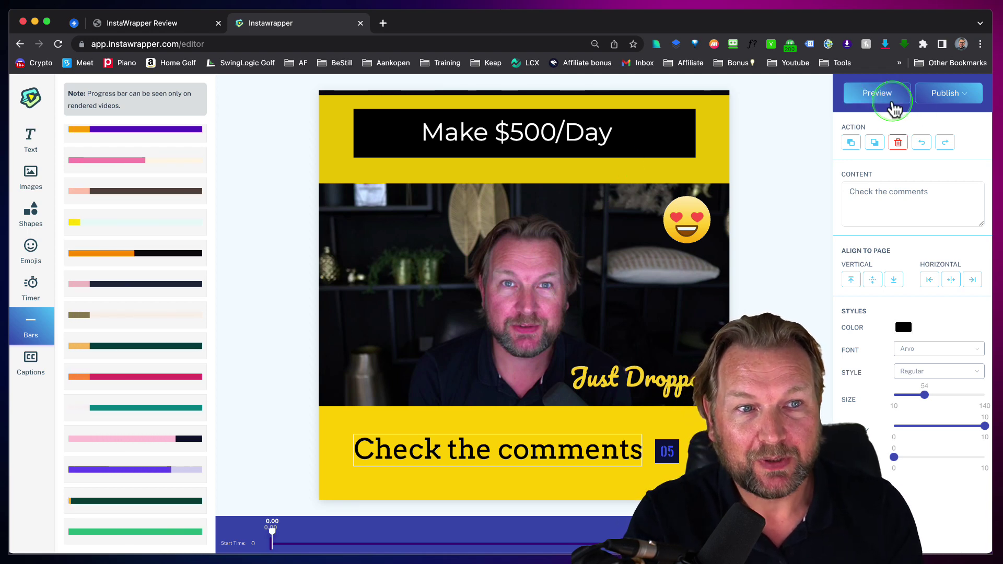
Publish the wrapped video on this ratio.
{"action": "left_click", "coordinate": [947, 105]}
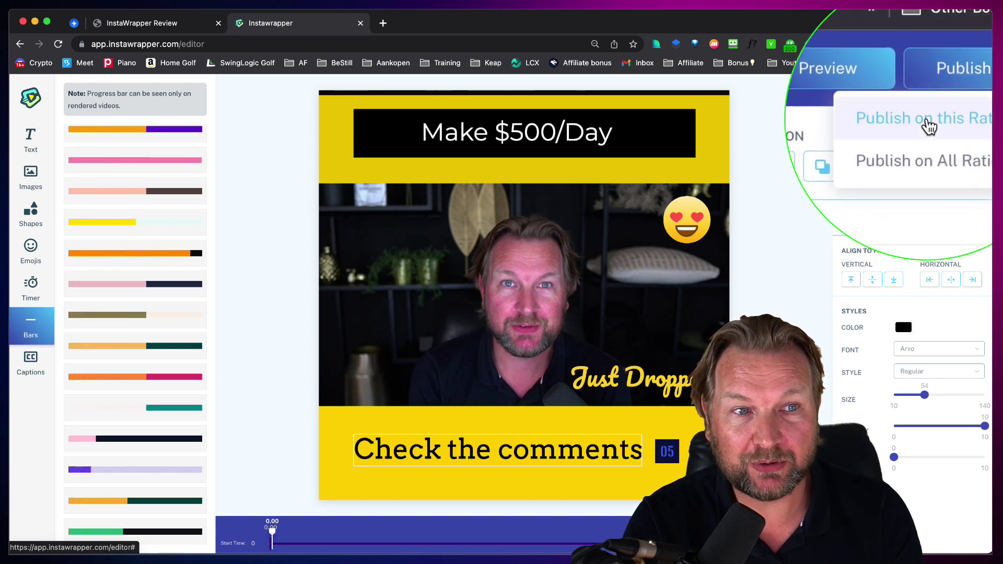
{"action": "left_click", "coordinate": [888, 116]}
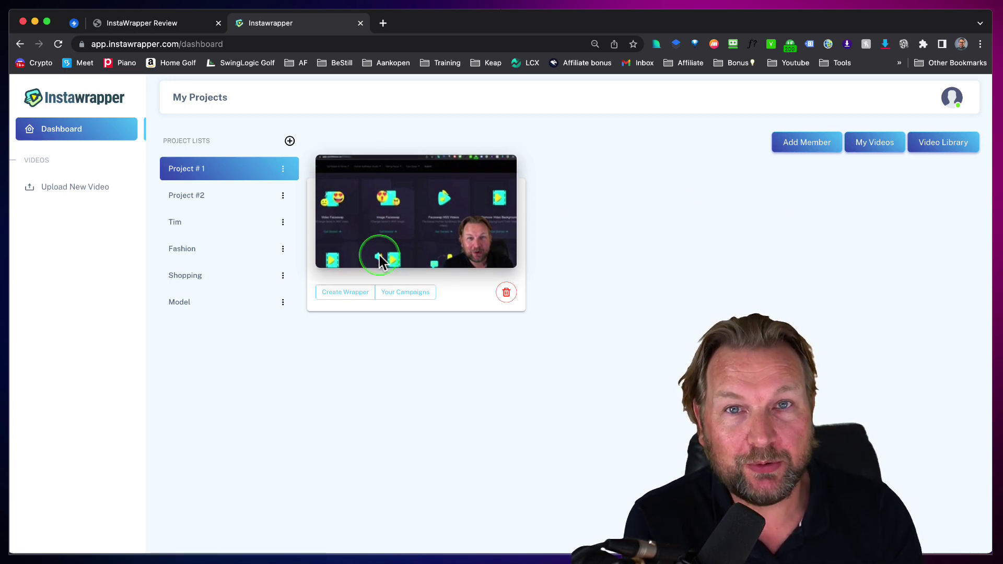
{"action": "left_click", "coordinate": [348, 295]}
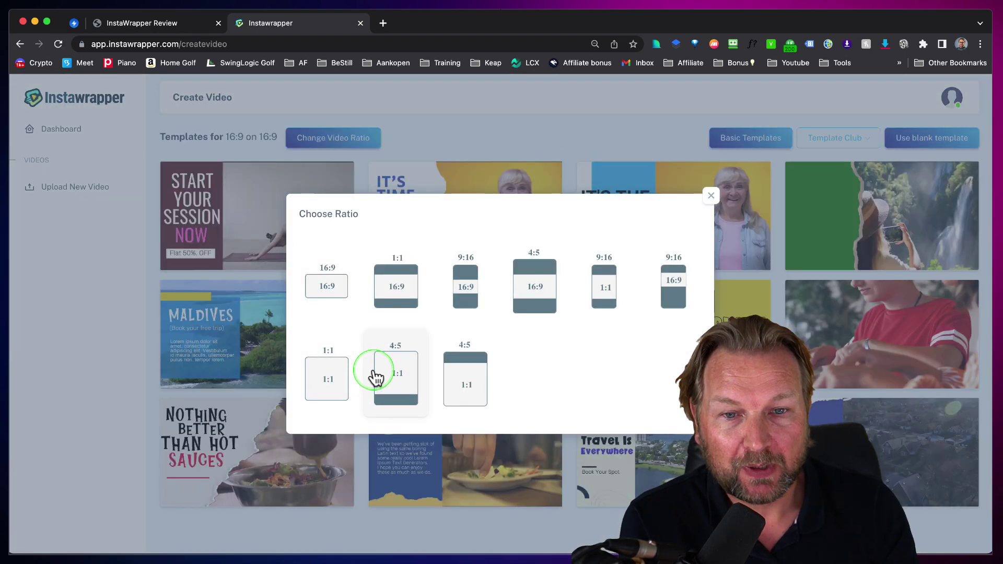
{"action": "left_click", "coordinate": [711, 197]}
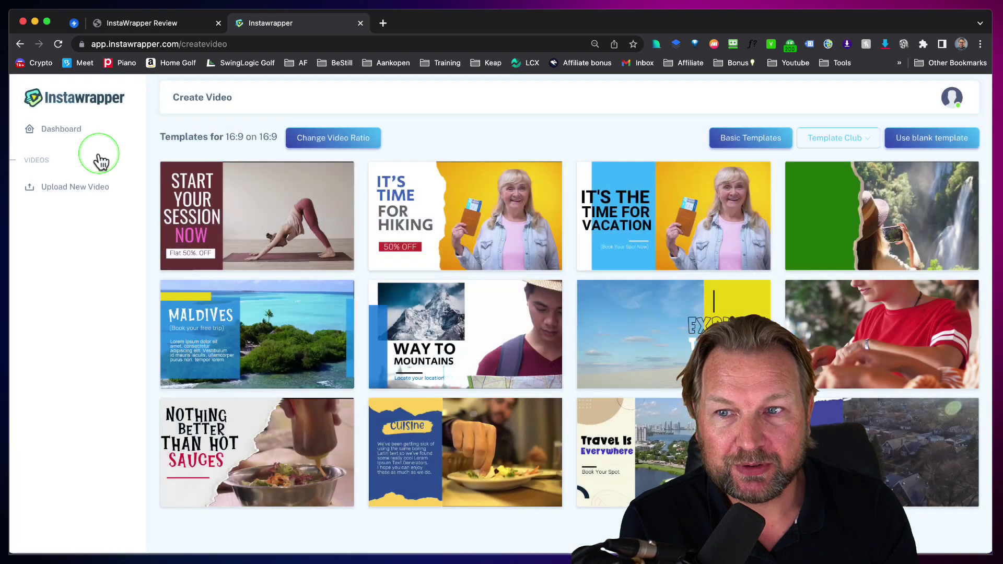
{"action": "left_click", "coordinate": [56, 132]}
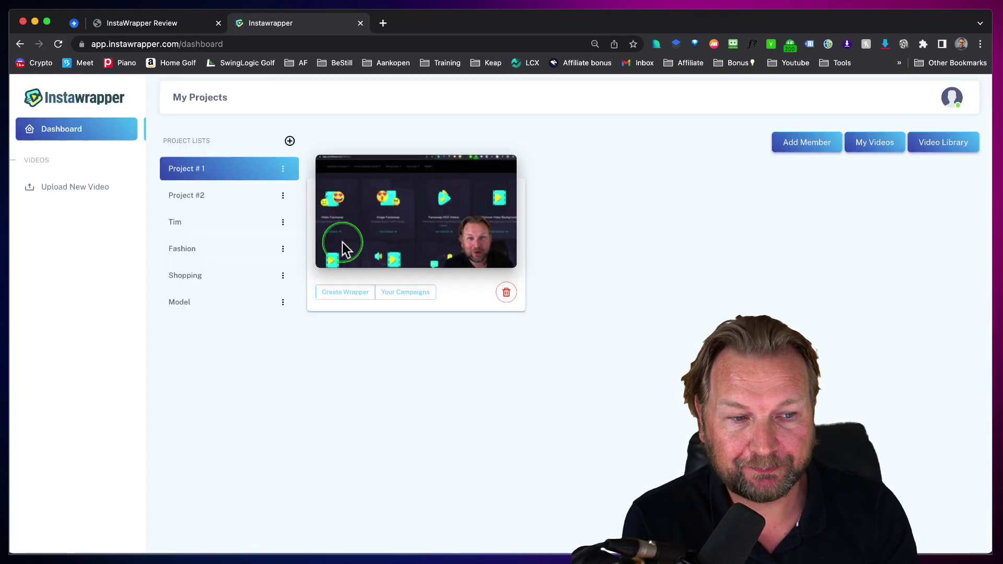
Start a wrapper for the third project's video and look through the Facebook Ad Video Templates for 1:1 on 16:9.
{"action": "left_click", "coordinate": [184, 225]}
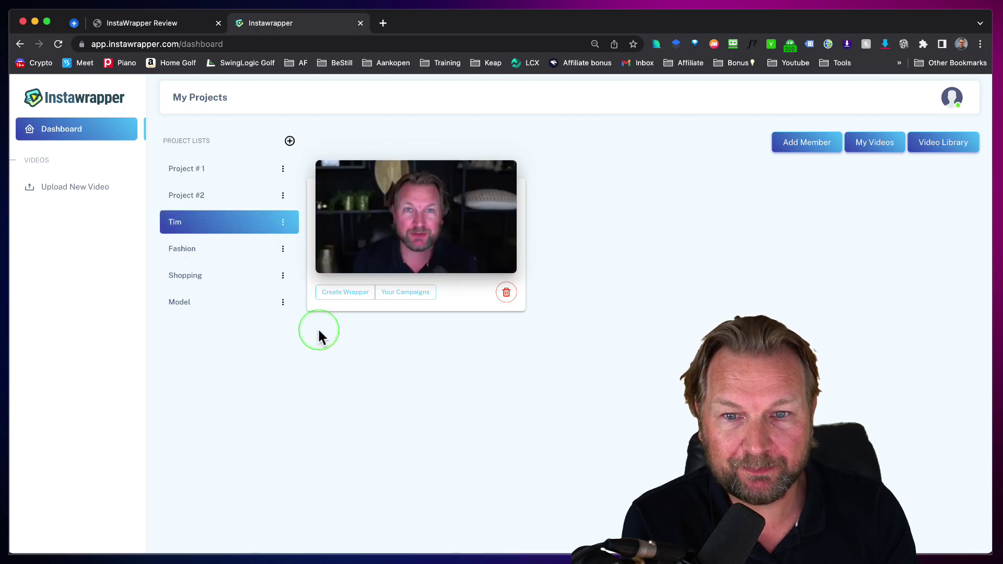
{"action": "left_click", "coordinate": [346, 292]}
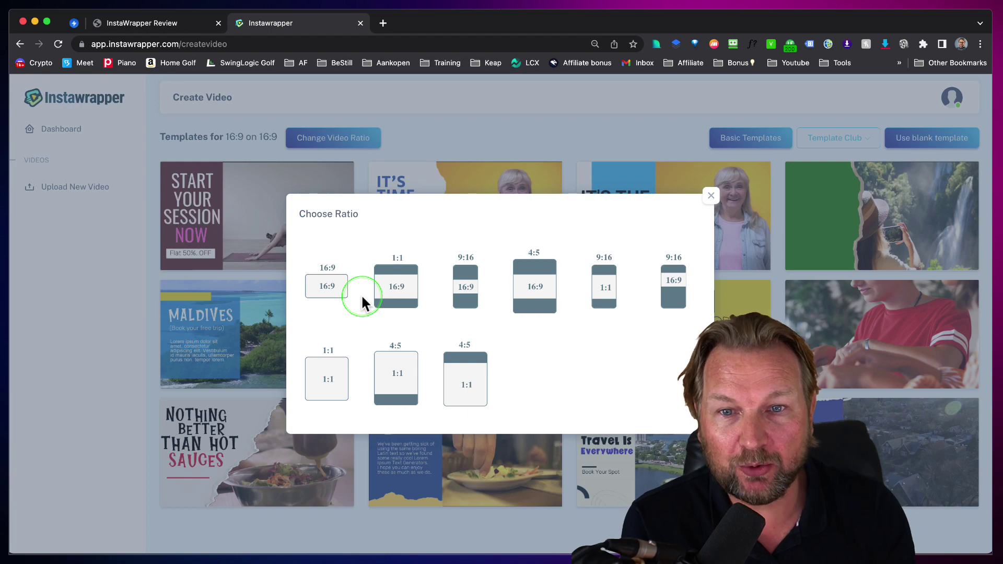
{"action": "left_click", "coordinate": [709, 199]}
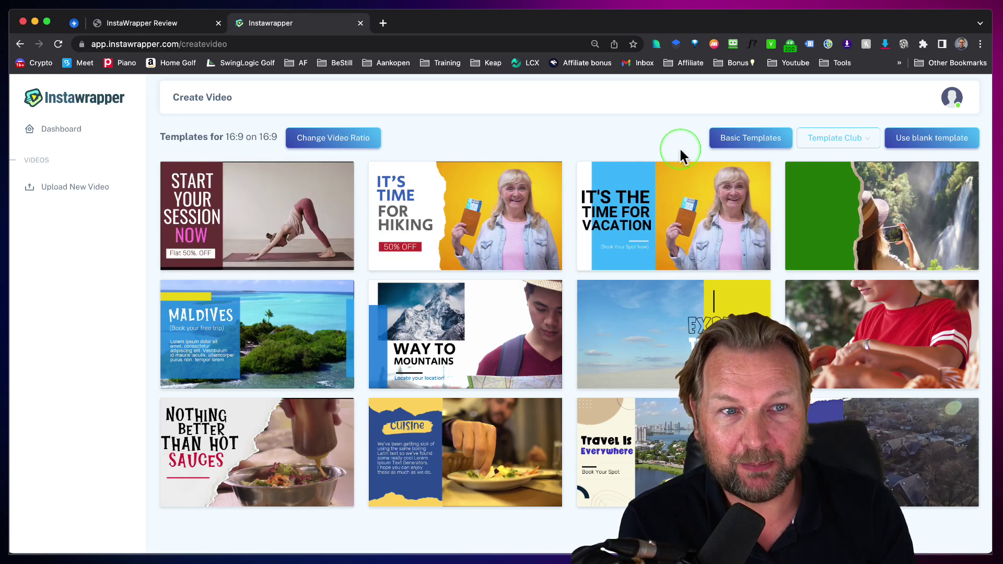
{"action": "left_click", "coordinate": [852, 146]}
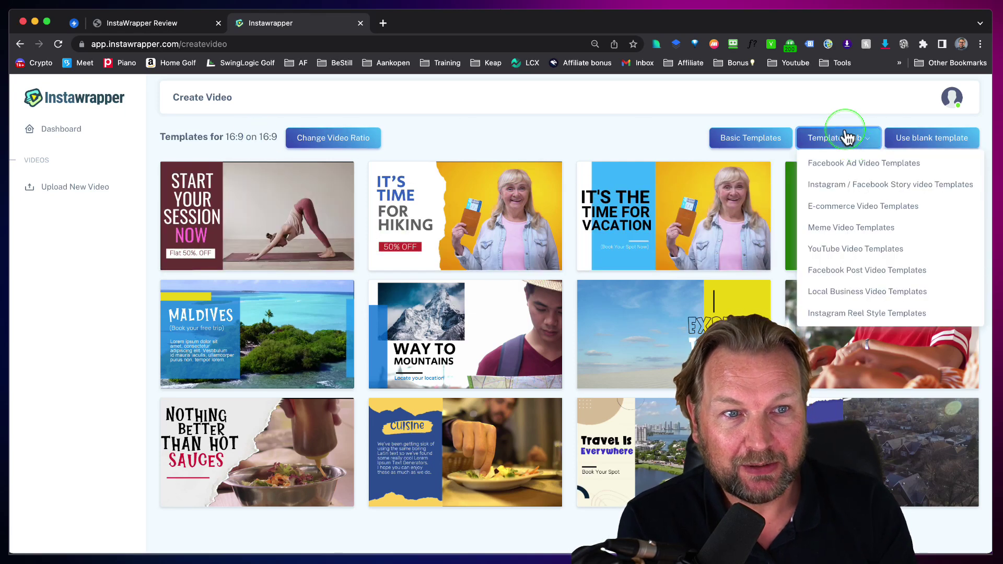
{"action": "left_click", "coordinate": [836, 166]}
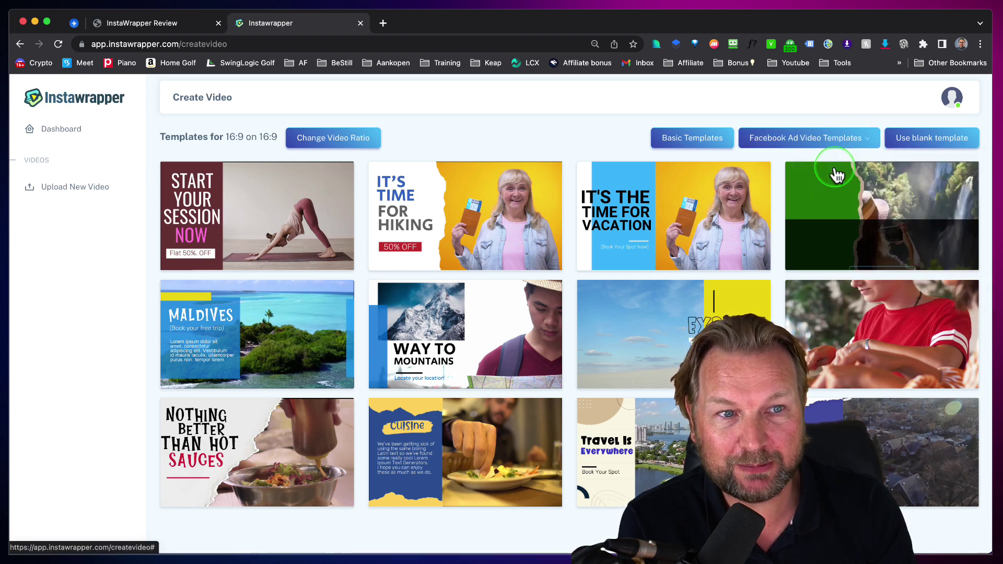
{"action": "left_click", "coordinate": [656, 221]}
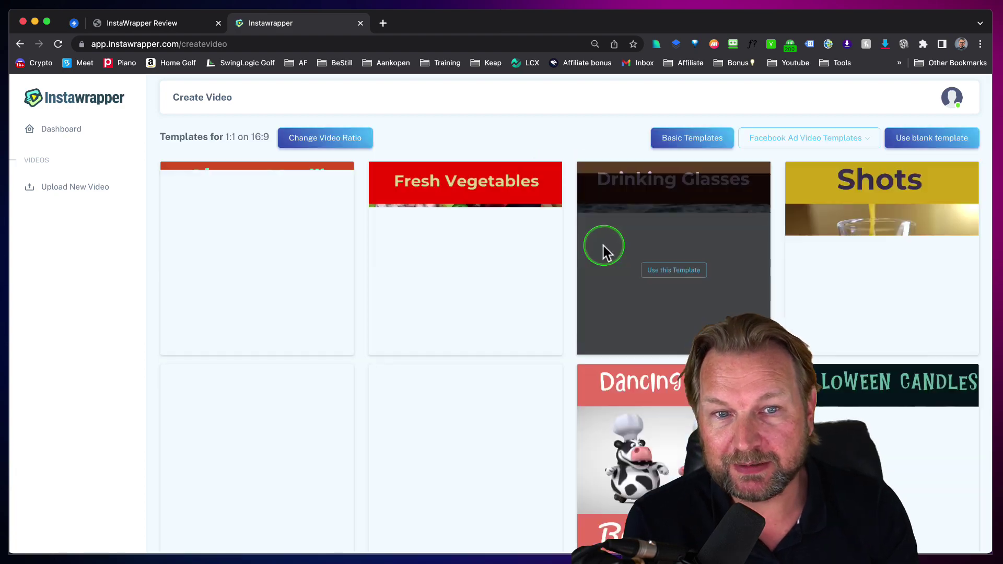
{"action": "scroll", "coordinate": [569, 231], "scroll_direction": "down", "scroll_amount": 5}
{"action": "scroll", "coordinate": [566, 224], "scroll_direction": "down", "scroll_amount": 10}
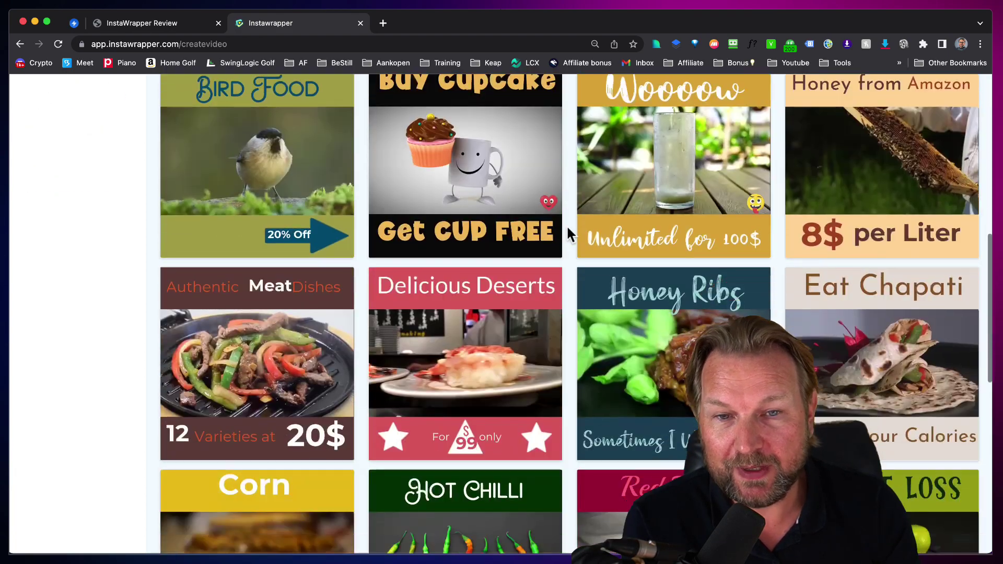
{"action": "scroll", "coordinate": [567, 225], "scroll_direction": "up", "scroll_amount": 15}
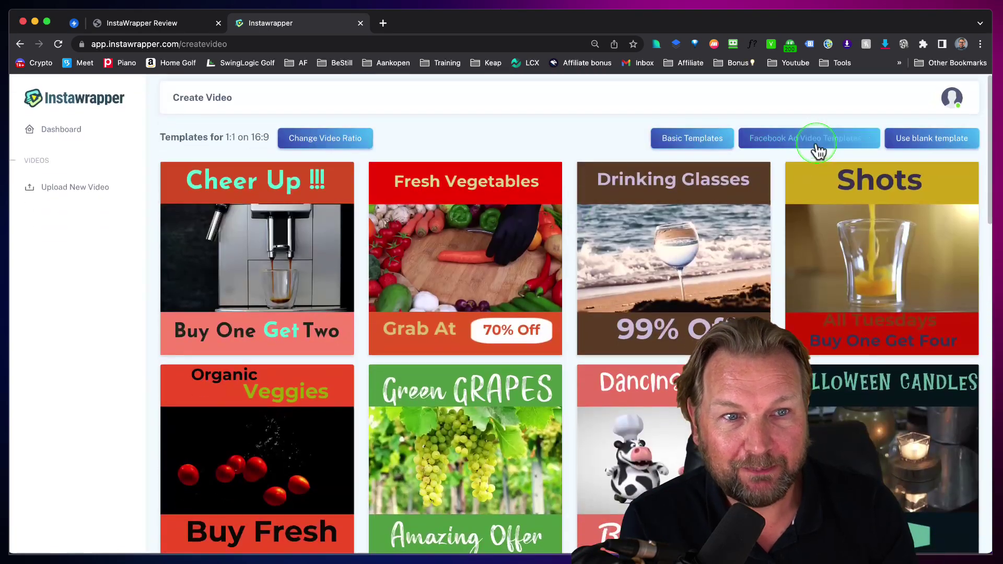
{"action": "left_click", "coordinate": [819, 148]}
{"action": "left_click", "coordinate": [794, 208]}
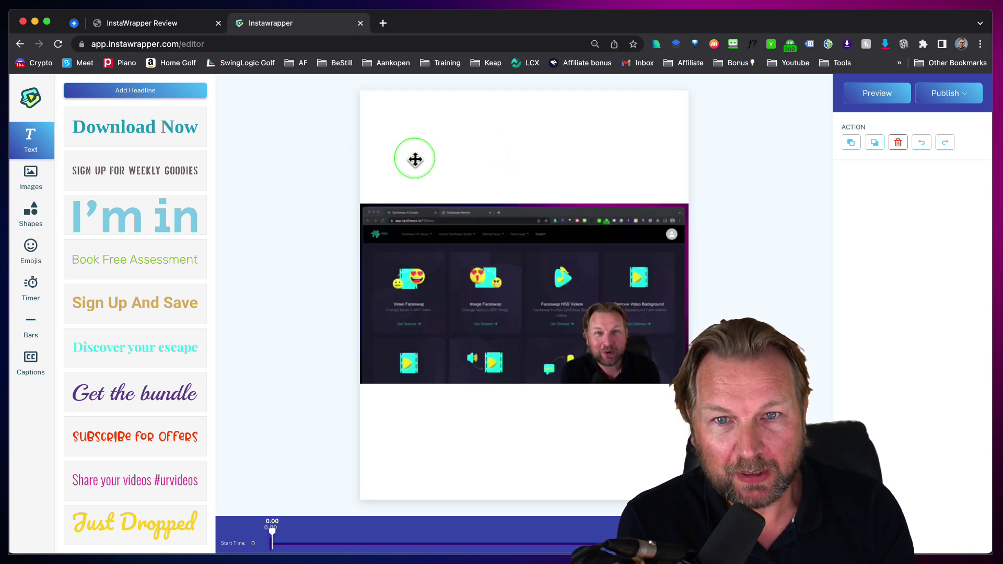
Create a new wrapper for the third project's video in the 1:1 on 16:9 ratio, using a blank template.
{"action": "left_click", "coordinate": [30, 97]}
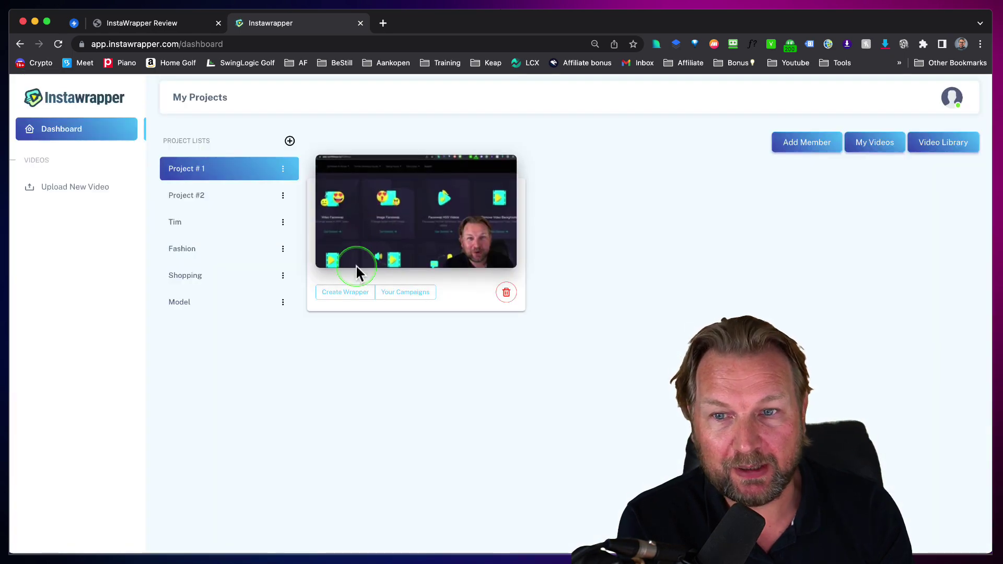
{"action": "left_click", "coordinate": [182, 226]}
{"action": "left_click", "coordinate": [346, 292]}
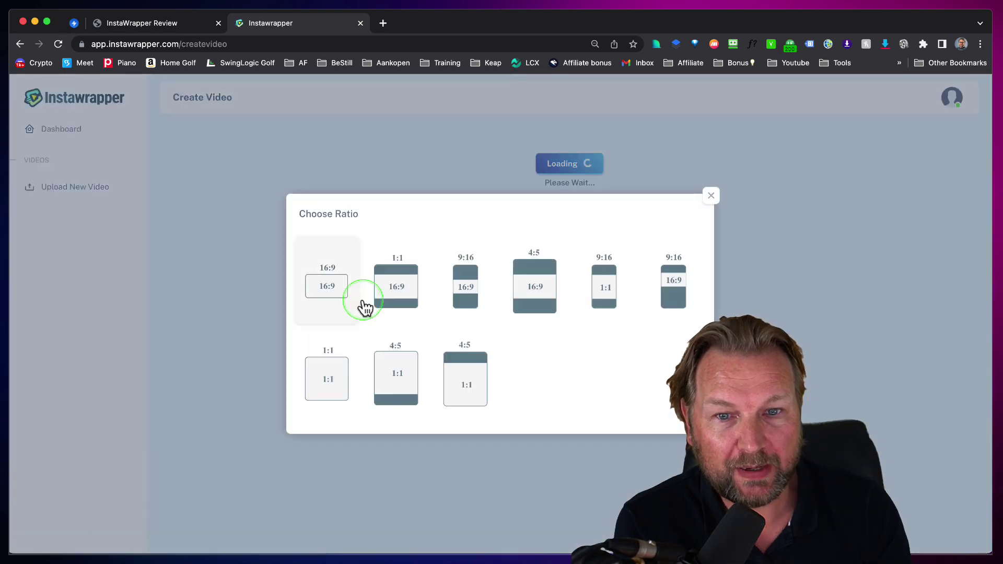
{"action": "left_click", "coordinate": [387, 290]}
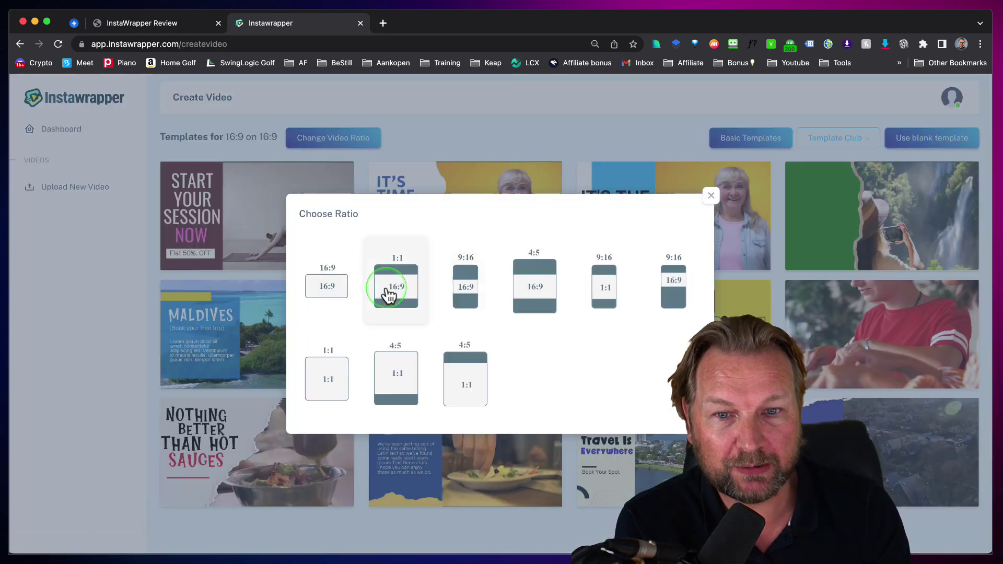
{"action": "left_click", "coordinate": [337, 374]}
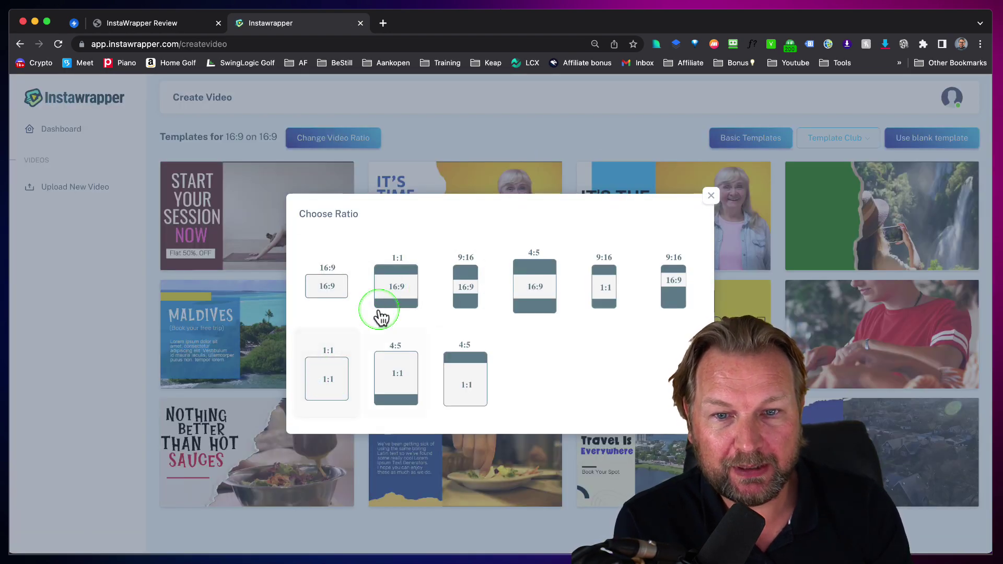
{"action": "left_click", "coordinate": [394, 290]}
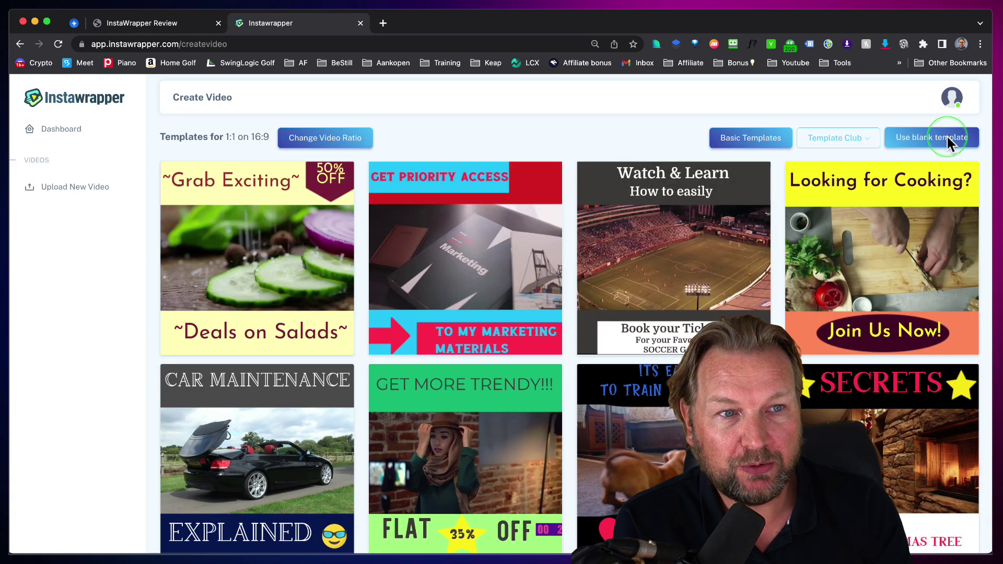
{"action": "left_click", "coordinate": [949, 139]}
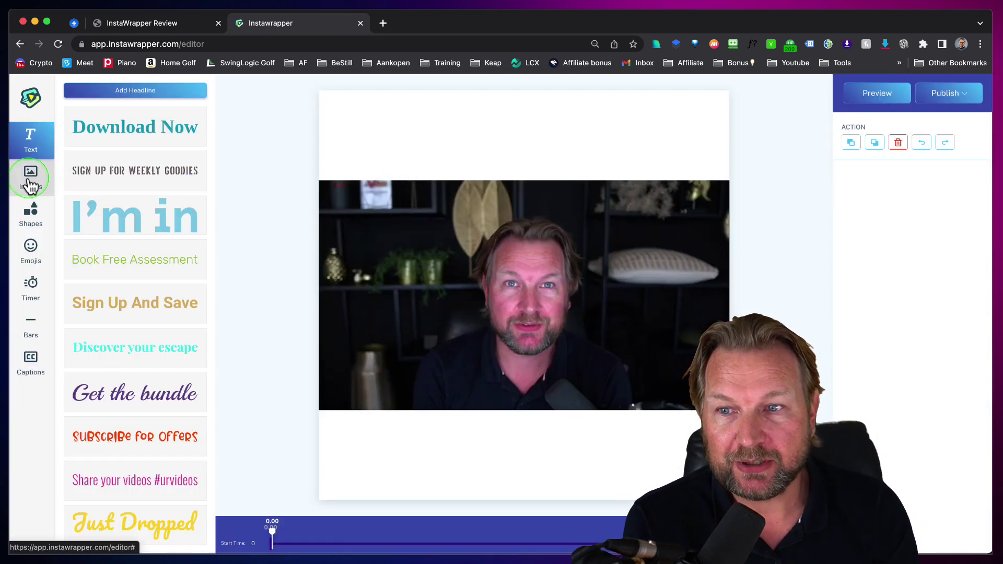
Find the purple browser-window frame with the yellow header among the images and add it to the timeline.
{"action": "left_click", "coordinate": [32, 177]}
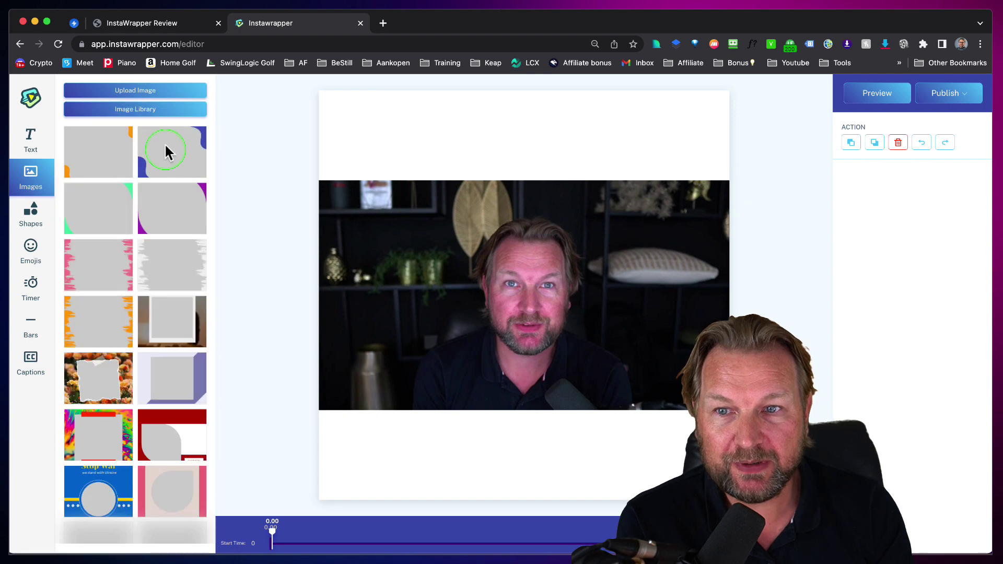
{"action": "left_click", "coordinate": [156, 185]}
{"action": "scroll", "coordinate": [155, 183], "scroll_direction": "down", "scroll_amount": 4}
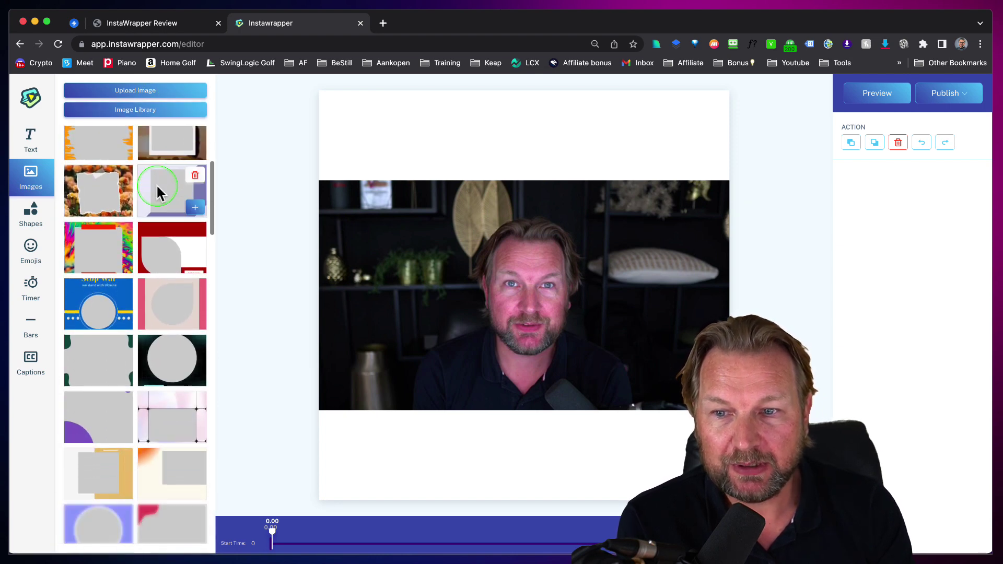
{"action": "scroll", "coordinate": [157, 192], "scroll_direction": "down", "scroll_amount": 5}
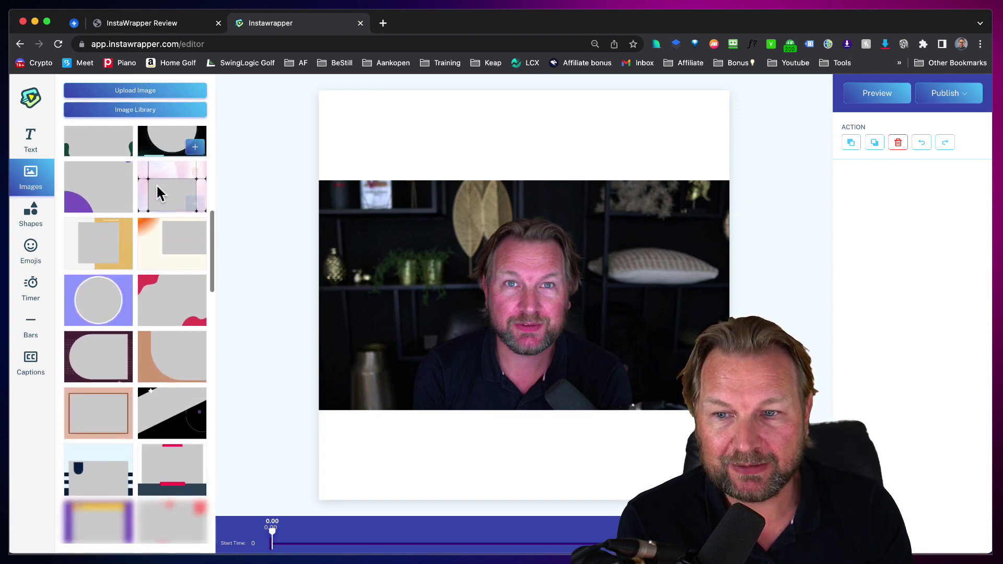
{"action": "left_click", "coordinate": [157, 192]}
{"action": "scroll", "coordinate": [129, 217], "scroll_direction": "down", "scroll_amount": 2}
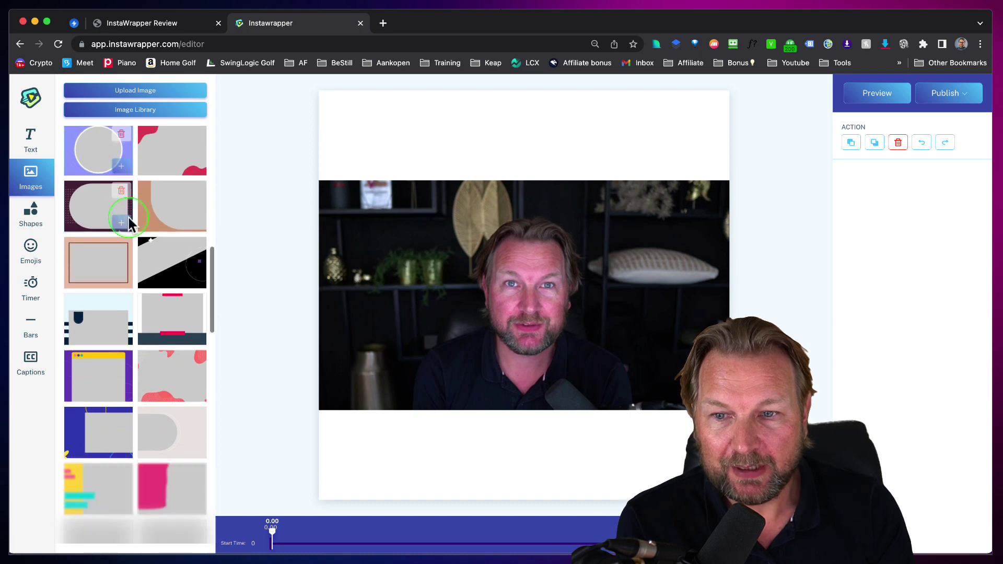
{"action": "scroll", "coordinate": [77, 164], "scroll_direction": "up", "scroll_amount": 1}
{"action": "scroll", "coordinate": [95, 217], "scroll_direction": "down", "scroll_amount": 4}
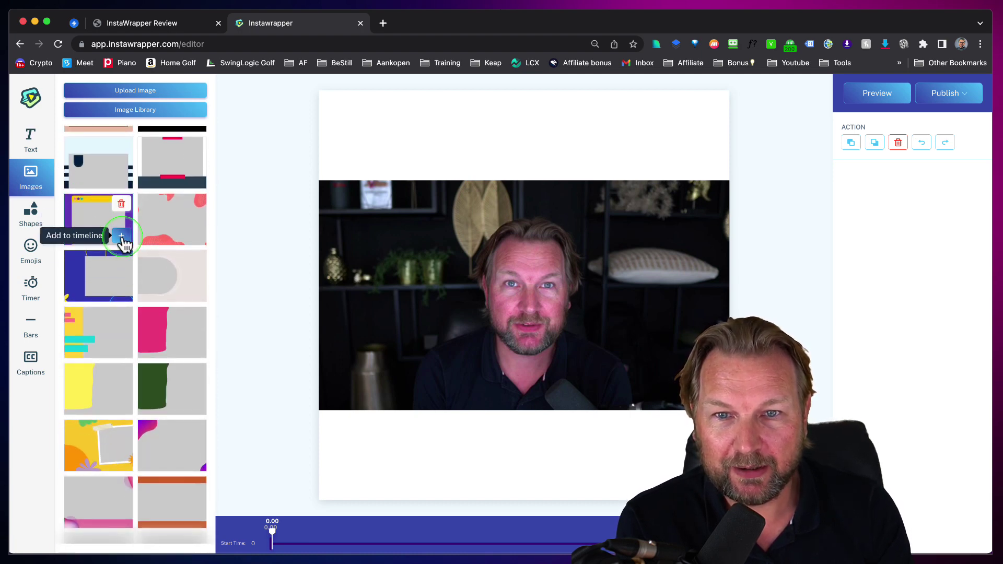
{"action": "left_click", "coordinate": [121, 236]}
Align the purple frame with the page's upper-left corner and enlarge it to cover the whole square page.
{"action": "left_click", "coordinate": [476, 273]}
{"action": "left_click_drag", "start_coordinate": [480, 221], "coordinate": [373, 113]}
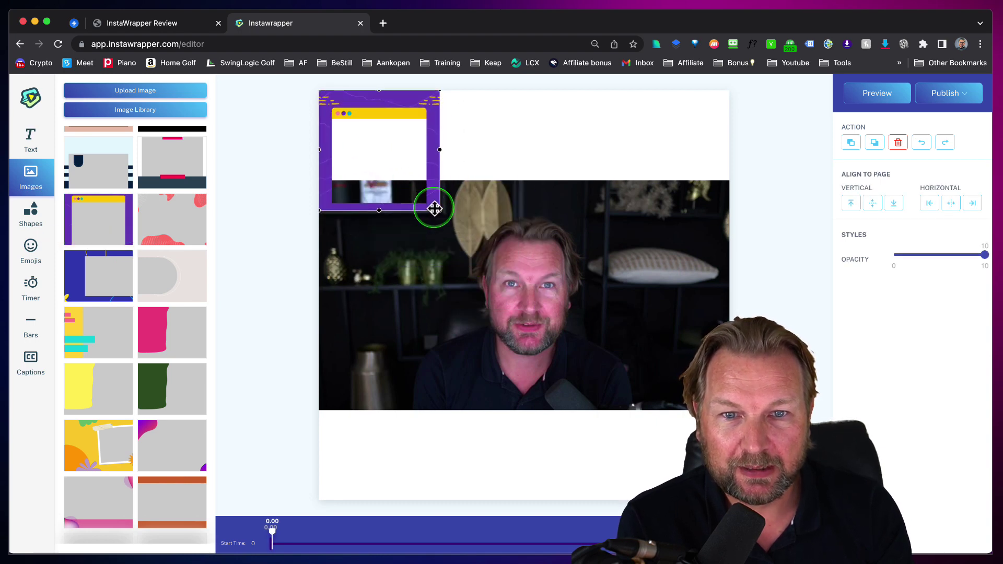
{"action": "left_click_drag", "start_coordinate": [440, 210], "coordinate": [729, 499]}
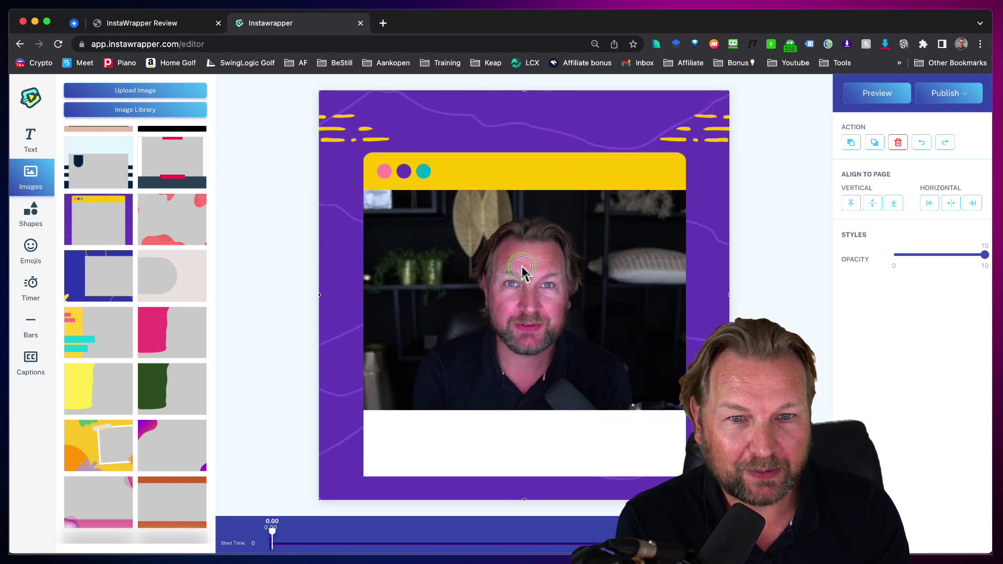
Enlarge and reposition the video behind the purple frame so it fills the frame's window, with the frame back over the whole page.
{"action": "left_click_drag", "start_coordinate": [527, 259], "coordinate": [452, 256]}
{"action": "left_click", "coordinate": [699, 230]}
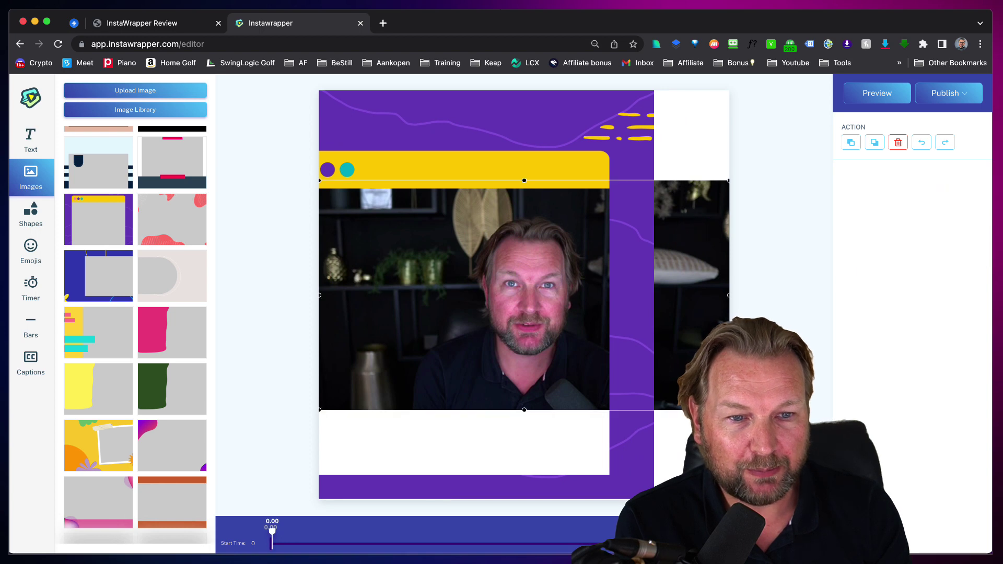
{"action": "left_click_drag", "start_coordinate": [729, 410], "coordinate": [880, 462]}
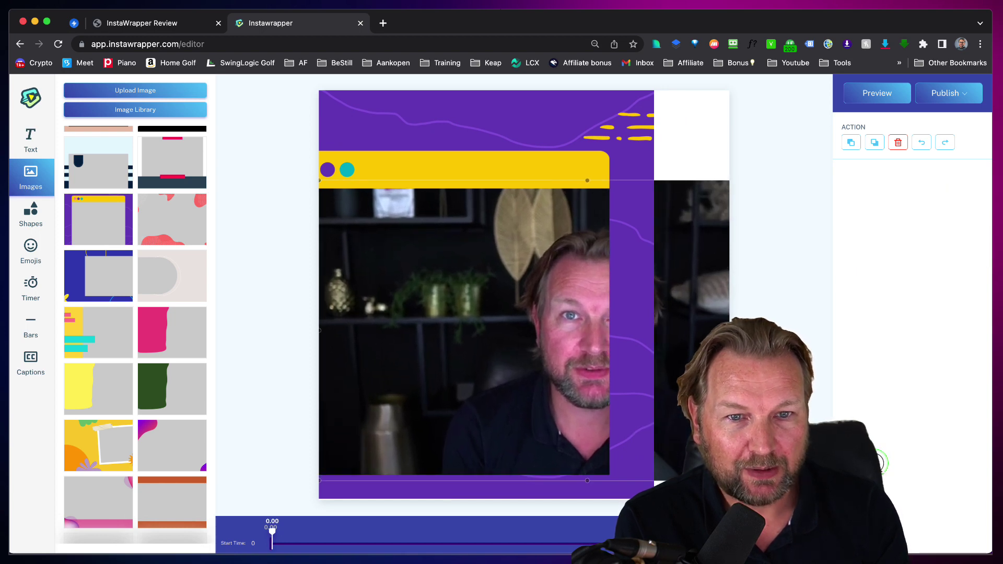
{"action": "left_click_drag", "start_coordinate": [691, 318], "coordinate": [524, 313]}
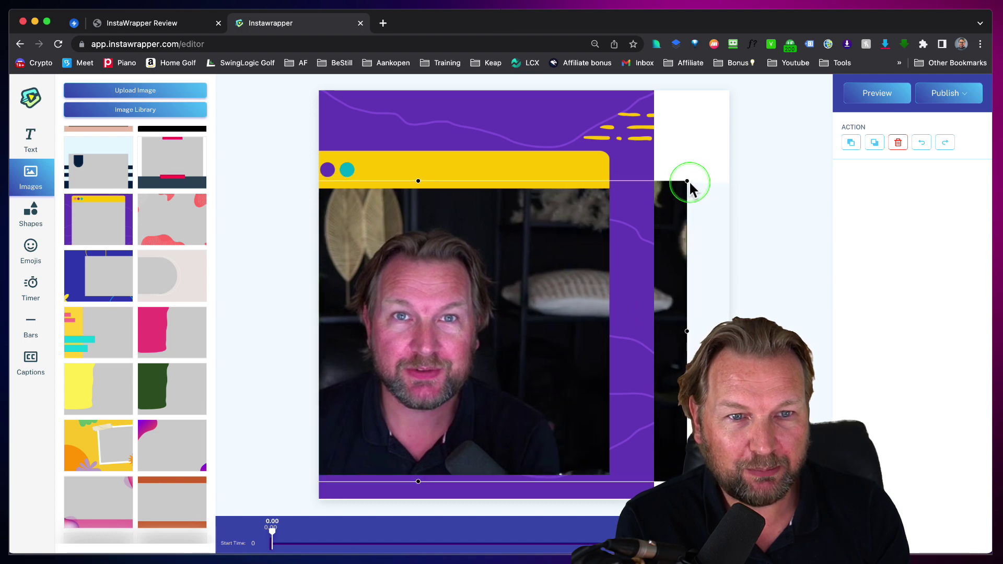
{"action": "left_click_drag", "start_coordinate": [687, 183], "coordinate": [729, 162]}
{"action": "left_click_drag", "start_coordinate": [696, 237], "coordinate": [758, 249]}
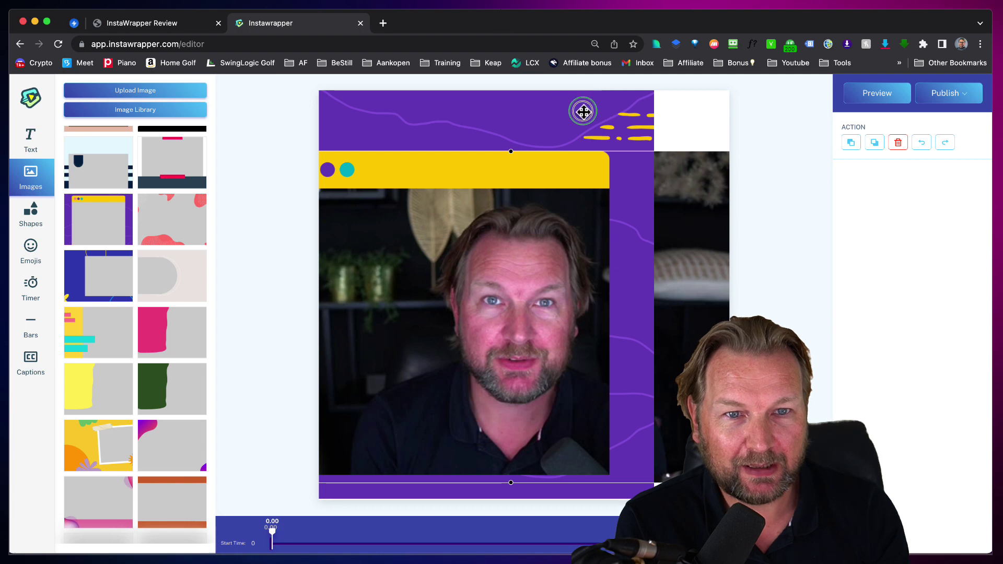
{"action": "left_click_drag", "start_coordinate": [584, 112], "coordinate": [654, 112]}
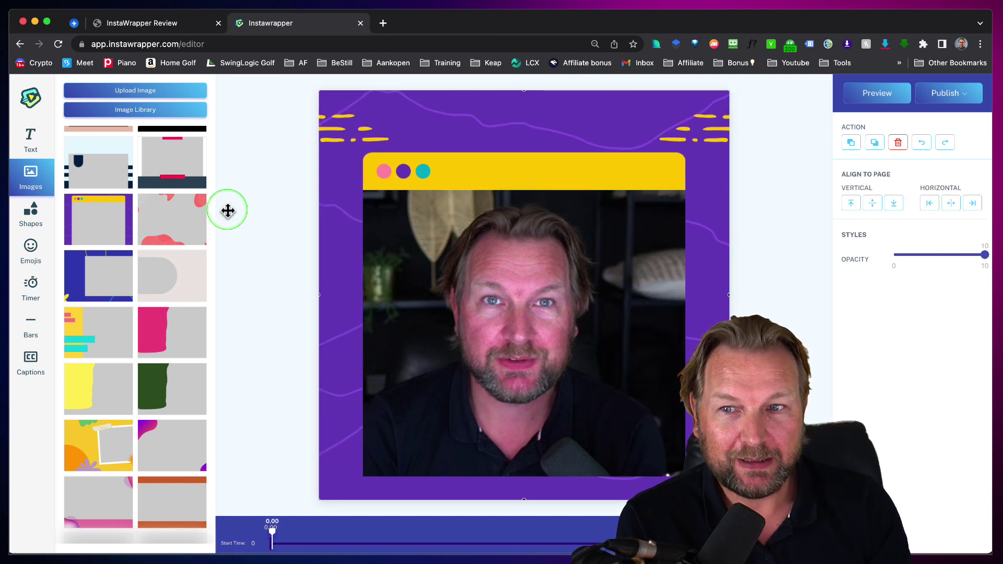
Add a headline reading "$500 Per day" and center it above the frame's yellow header.
{"action": "left_click", "coordinate": [31, 138]}
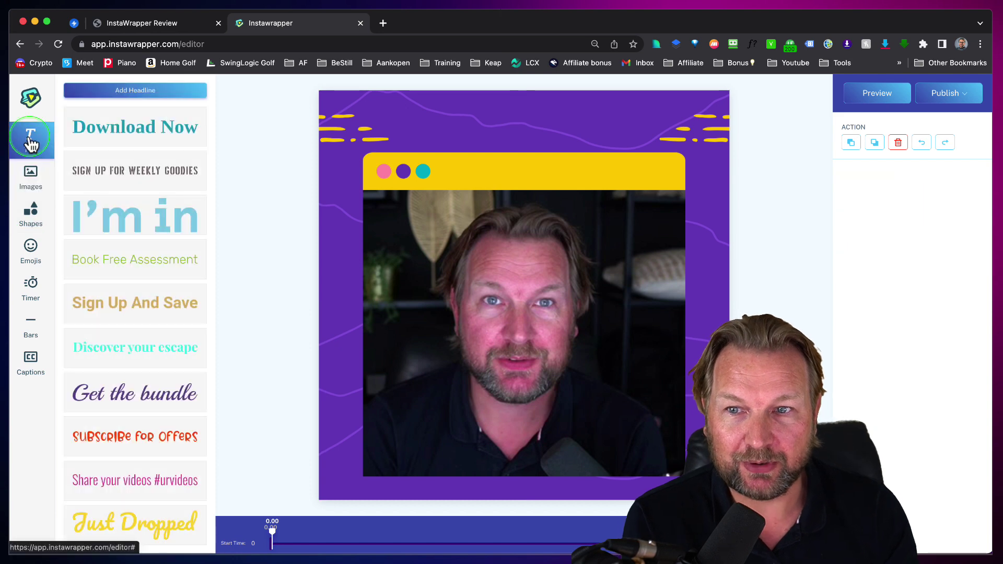
{"action": "left_click", "coordinate": [147, 90]}
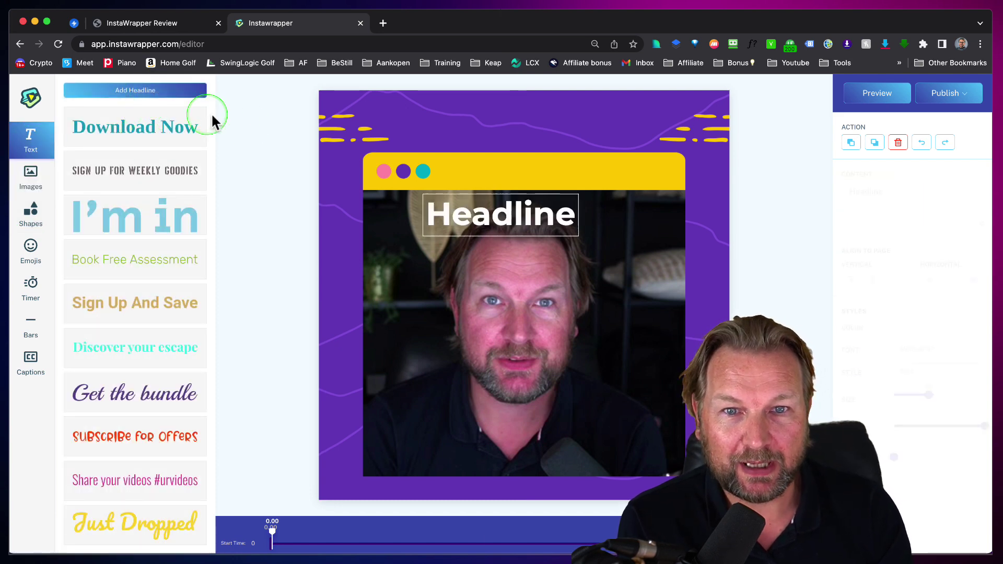
{"action": "left_click_drag", "start_coordinate": [488, 230], "coordinate": [508, 126]}
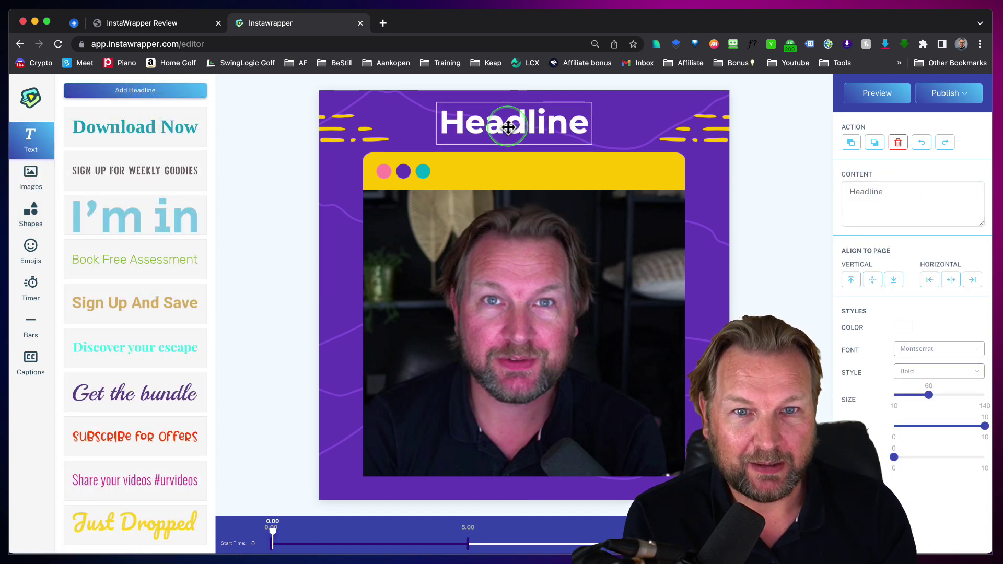
{"action": "left_click", "coordinate": [910, 194]}
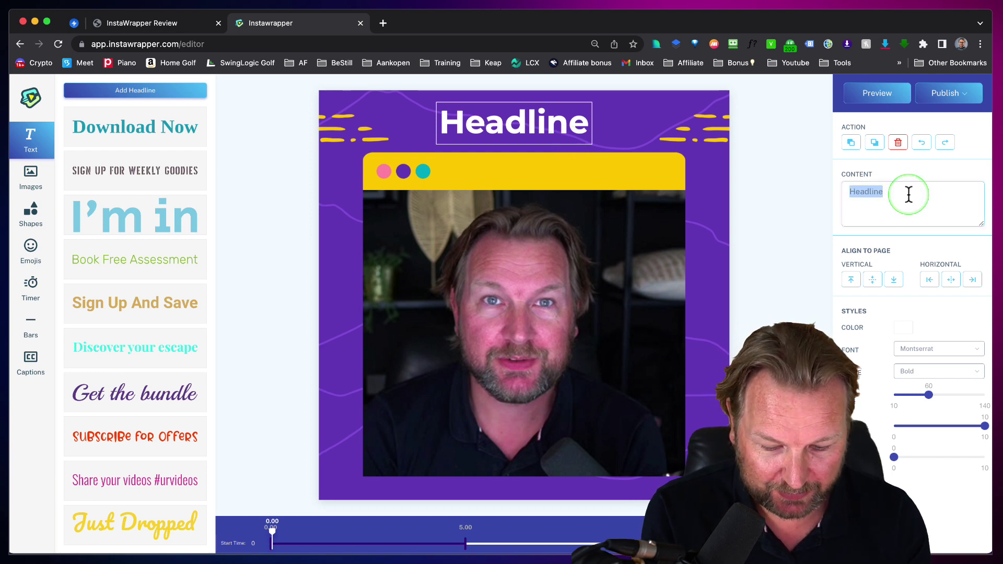
{"action": "type", "text": "$500 Per day"}
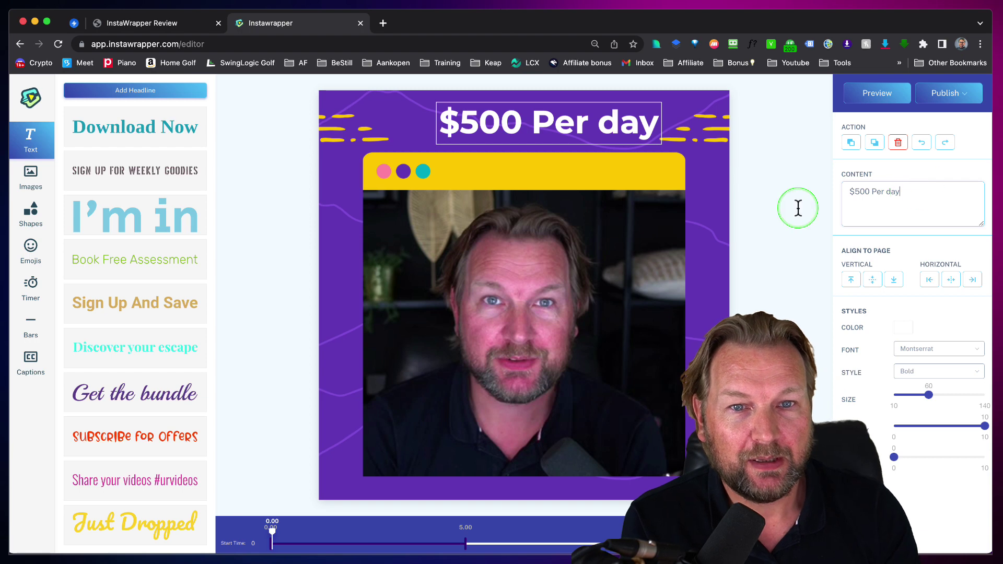
{"action": "left_click_drag", "start_coordinate": [641, 142], "coordinate": [592, 127]}
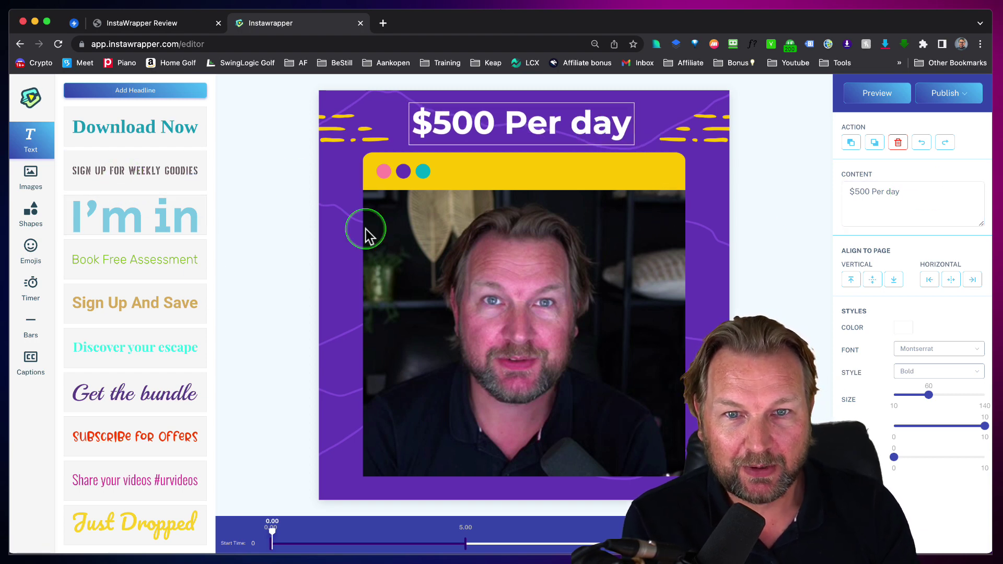
Add the "Sign Up for Weekly Goodies" text along the page's lower edge and color it white (#FFFFFF).
{"action": "left_click", "coordinate": [199, 174]}
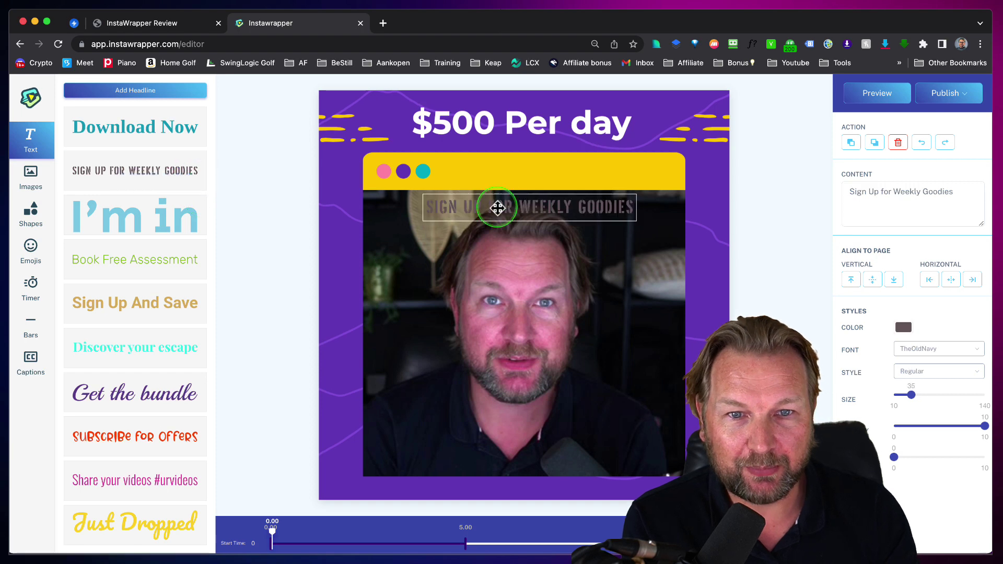
{"action": "left_click_drag", "start_coordinate": [499, 209], "coordinate": [505, 488]}
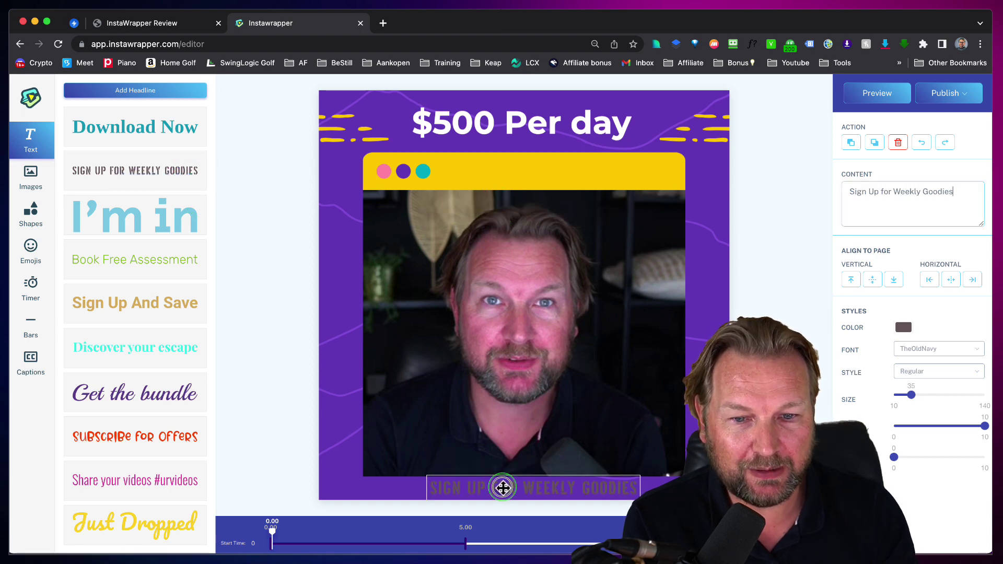
{"action": "left_click", "coordinate": [903, 327]}
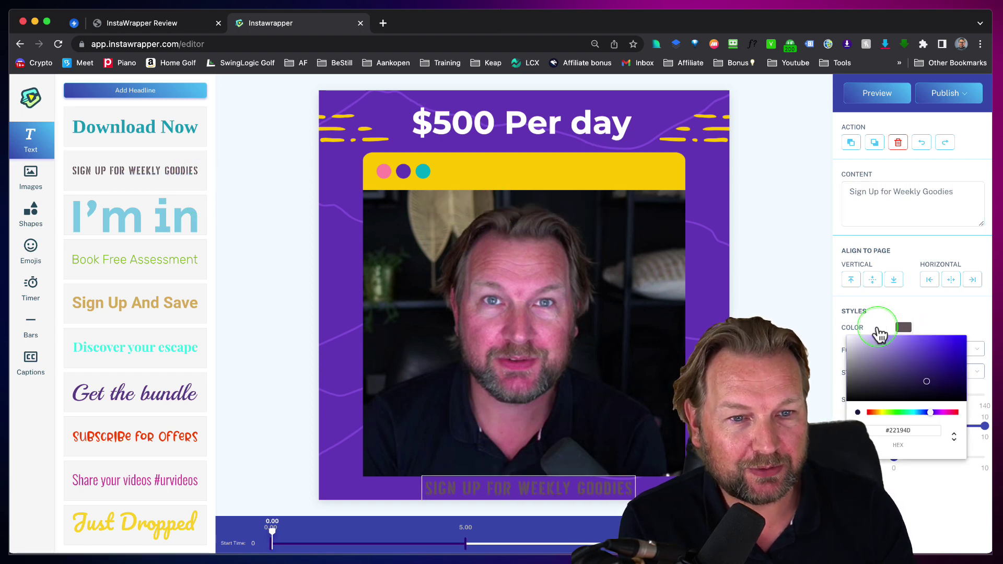
{"action": "left_click_drag", "start_coordinate": [866, 357], "coordinate": [847, 337]}
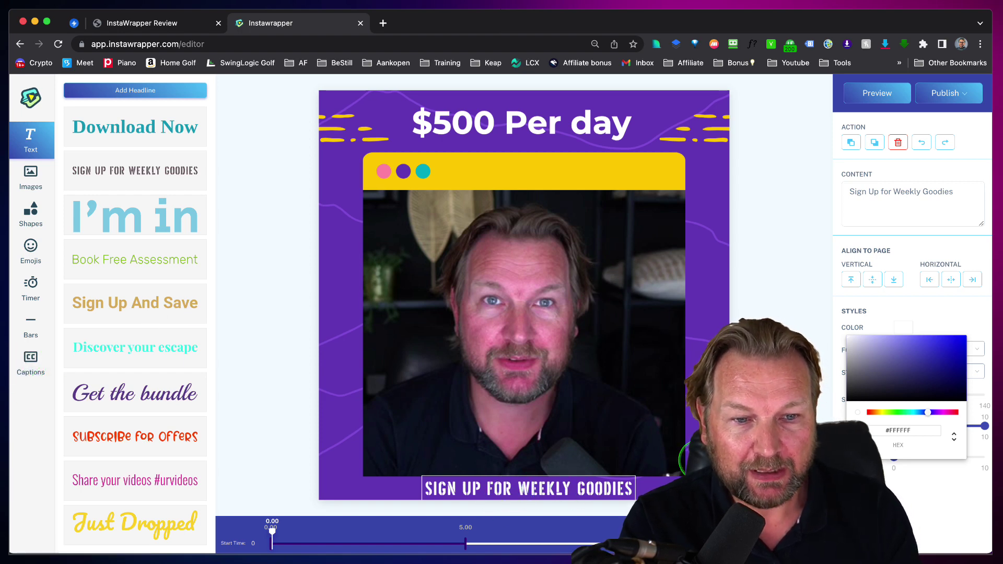
Enlarge the frame and video so the window reaches the page's lower edge, and delete the "Sign Up for Weekly Goodies" text.
{"action": "left_click", "coordinate": [376, 489]}
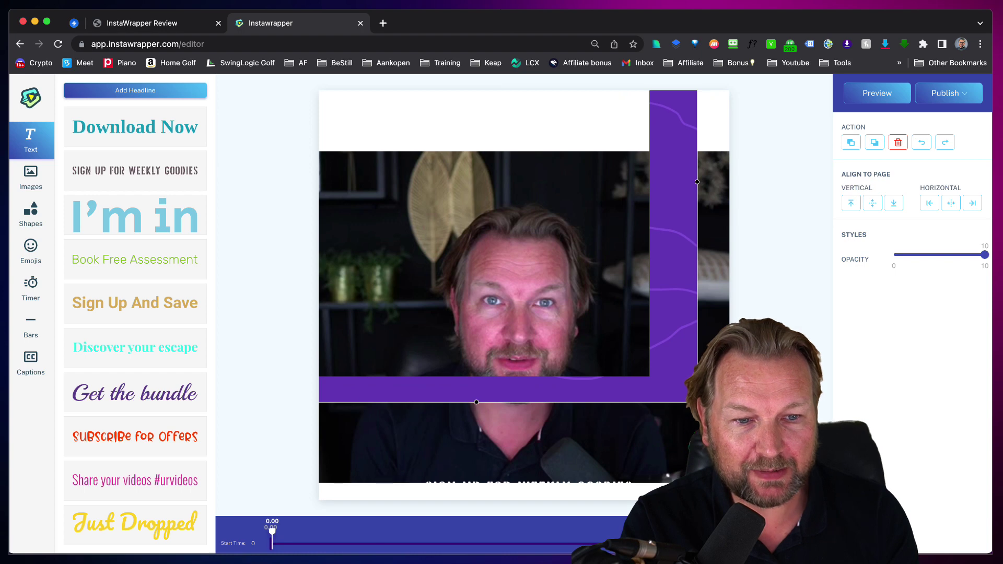
{"action": "left_click", "coordinate": [627, 463]}
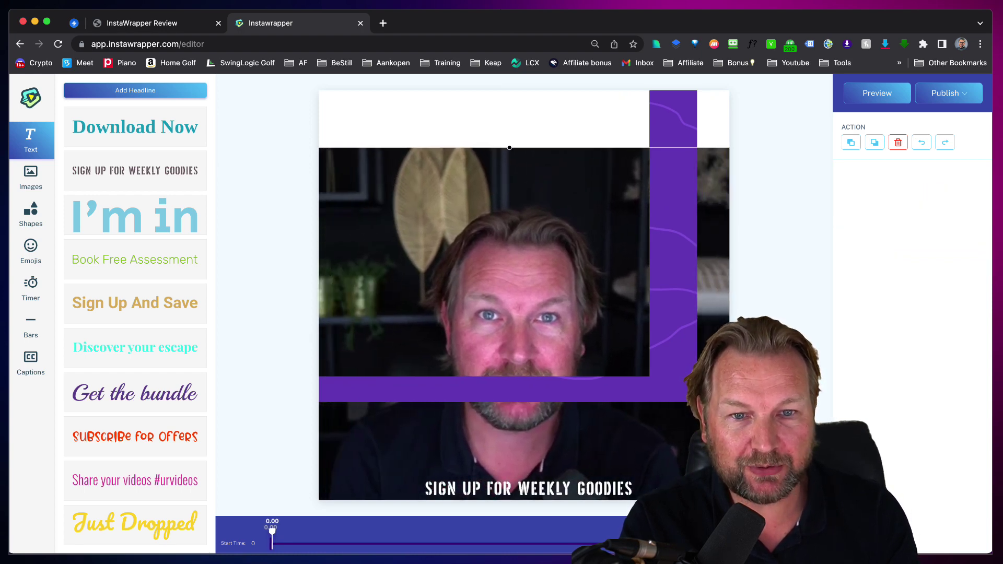
{"action": "left_click", "coordinate": [679, 365]}
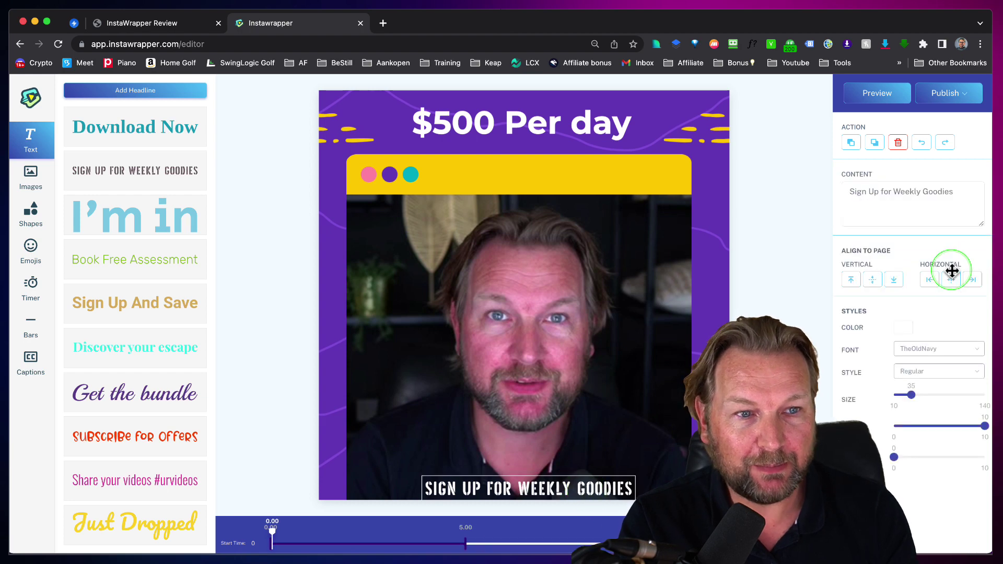
{"action": "left_click", "coordinate": [898, 142]}
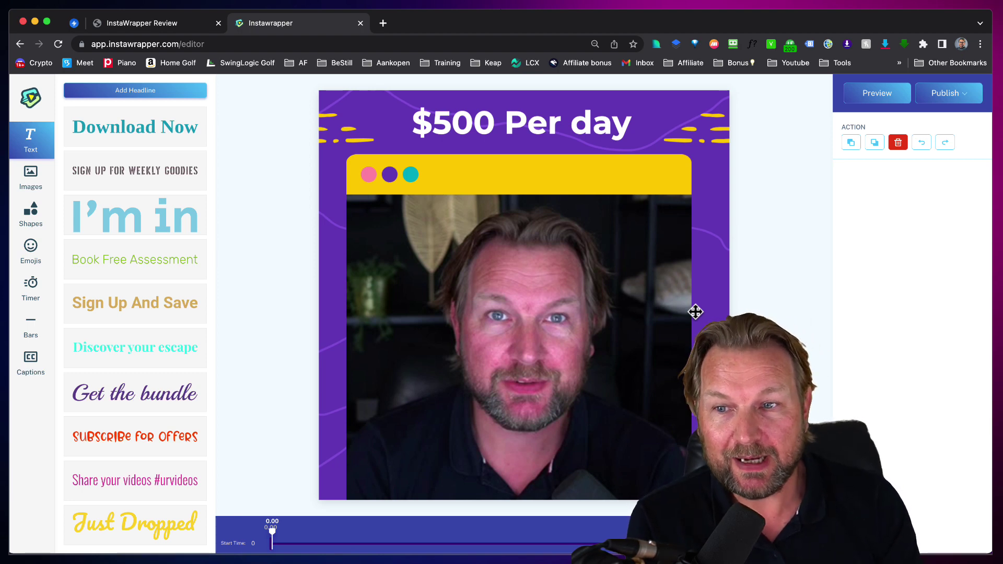
Add a blank caption and play the video's audio up to 0:03.
{"action": "left_click", "coordinate": [35, 365]}
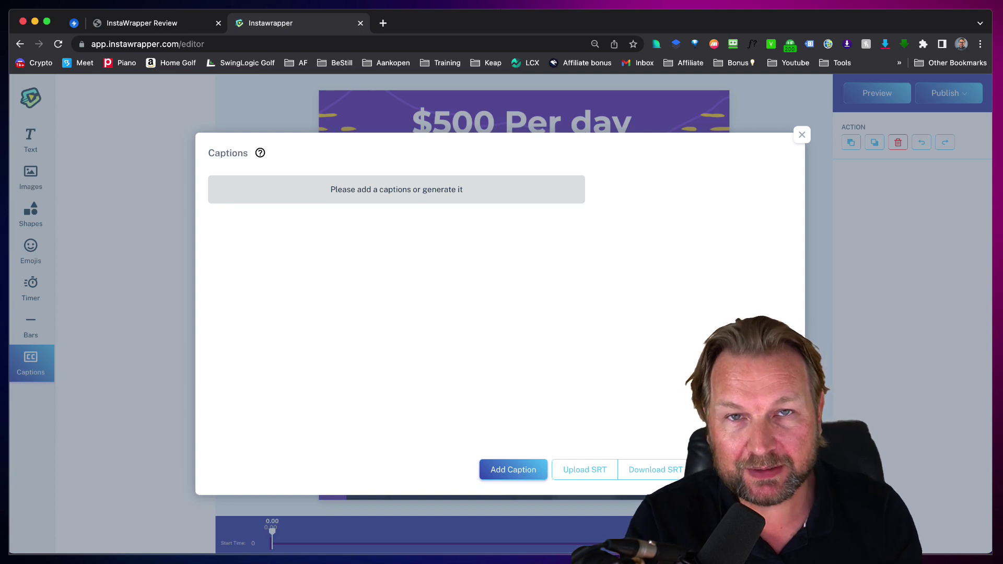
{"action": "left_click", "coordinate": [521, 473]}
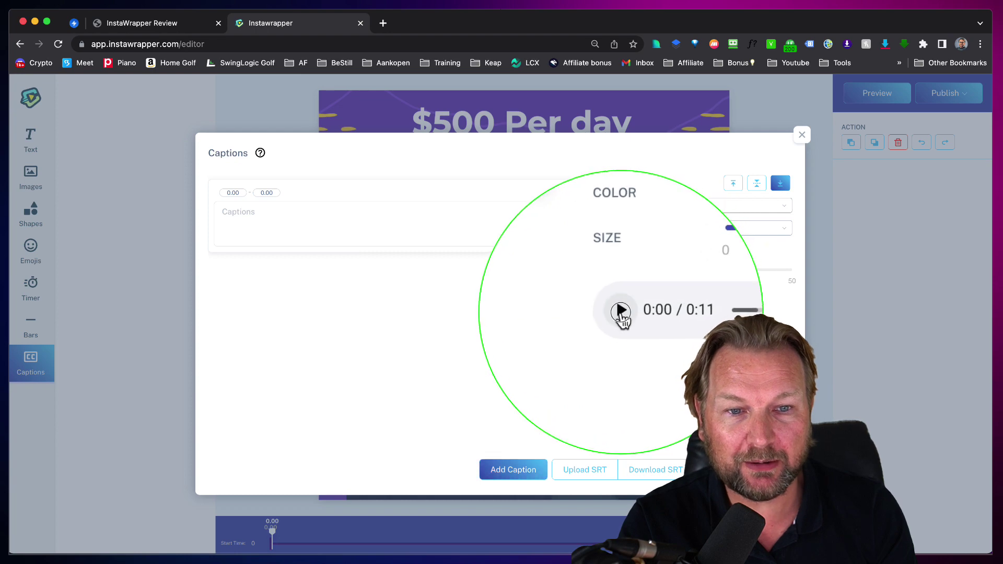
{"action": "left_click", "coordinate": [620, 311]}
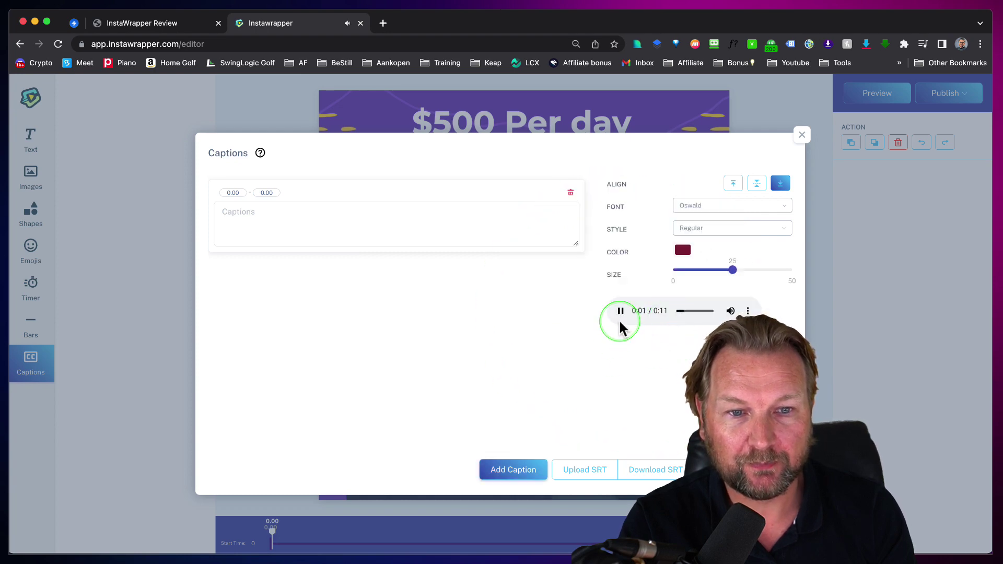
{"action": "left_click", "coordinate": [620, 311]}
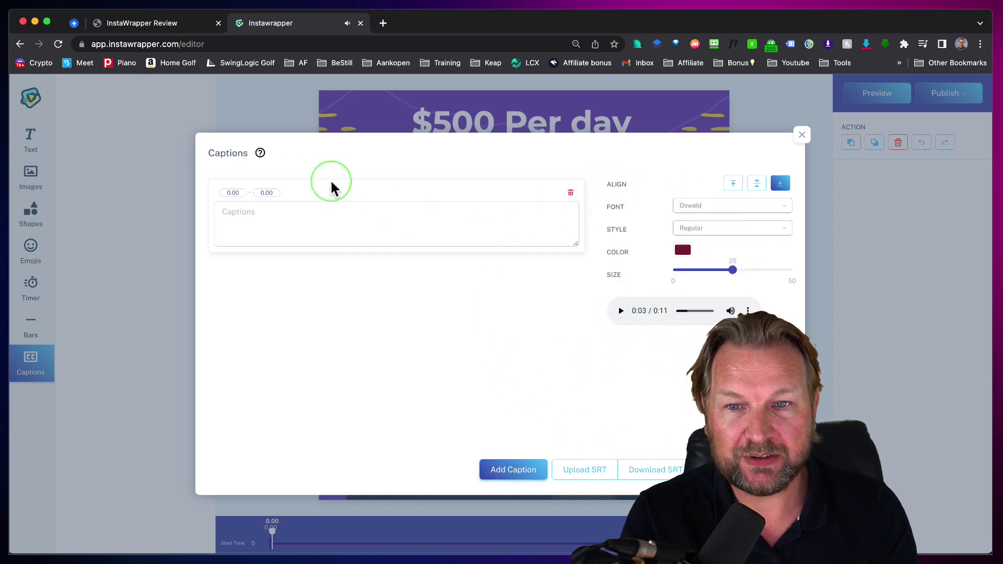
Set the caption's end time to 0.03 and its text to "So this is a demo video that we use".
{"action": "left_click", "coordinate": [238, 193]}
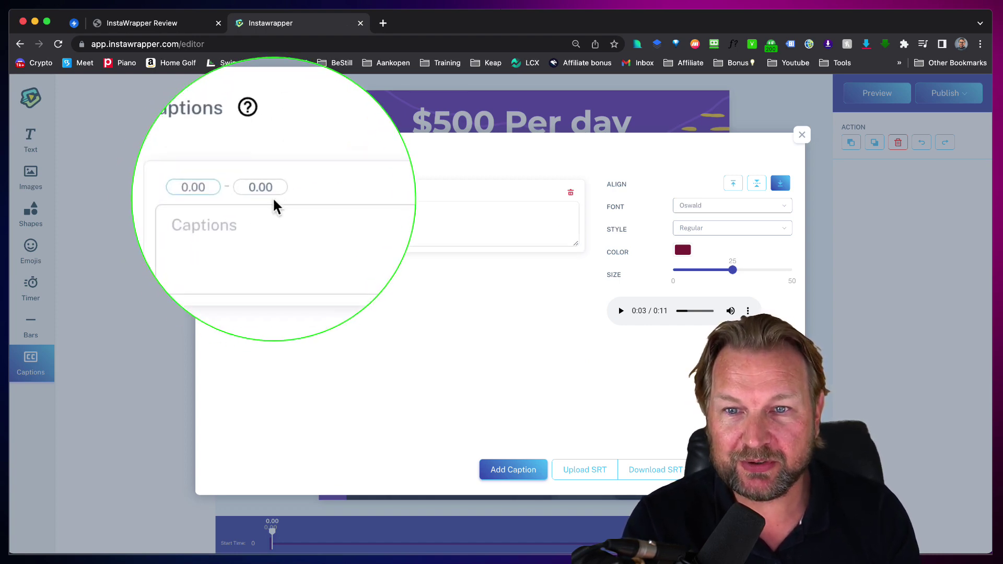
{"action": "left_click", "coordinate": [275, 193]}
{"action": "key", "text": "BackSpace"}
{"action": "type", "text": "3"}
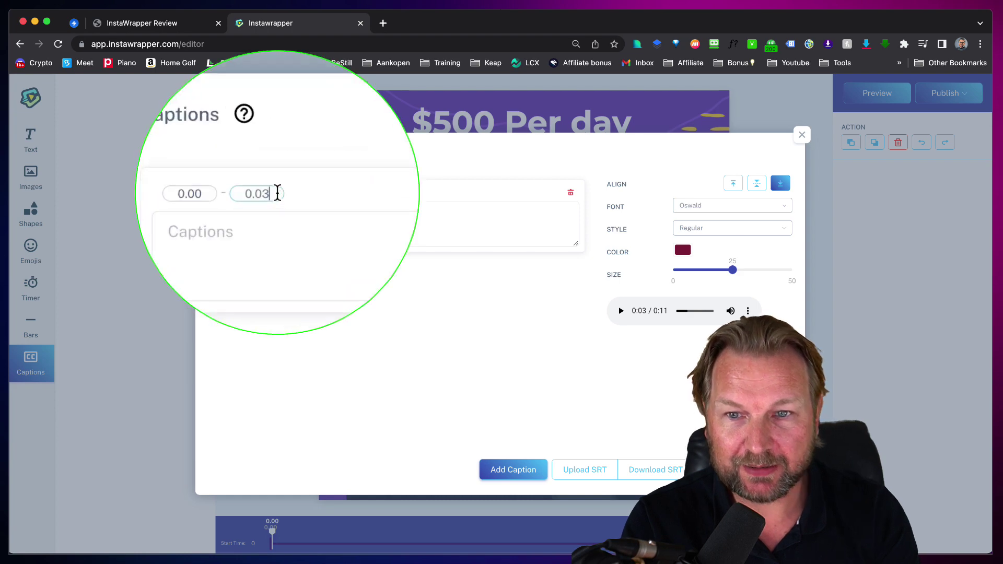
{"action": "left_click", "coordinate": [260, 211]}
{"action": "type", "text": "So"}
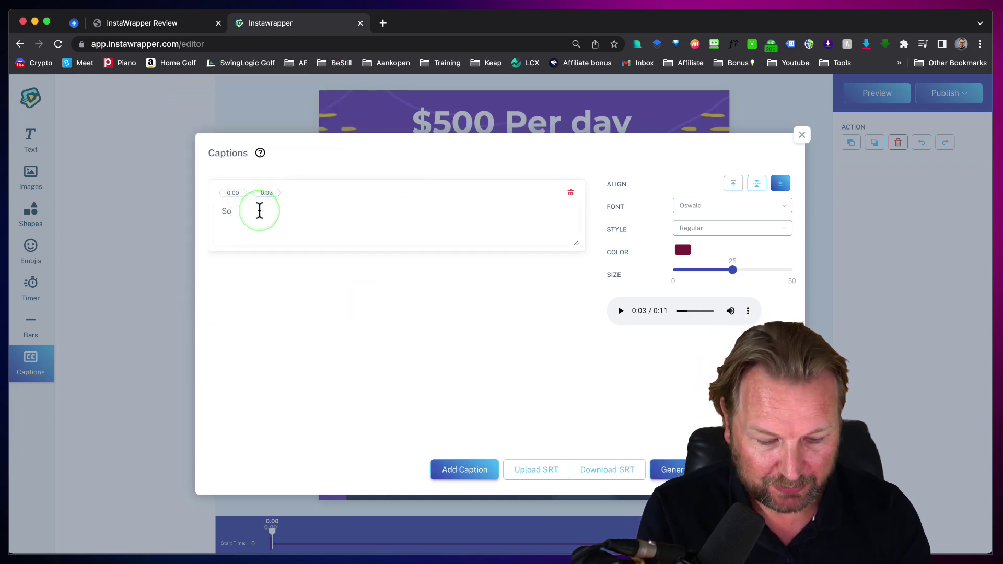
{"action": "type", "text": " this is"}
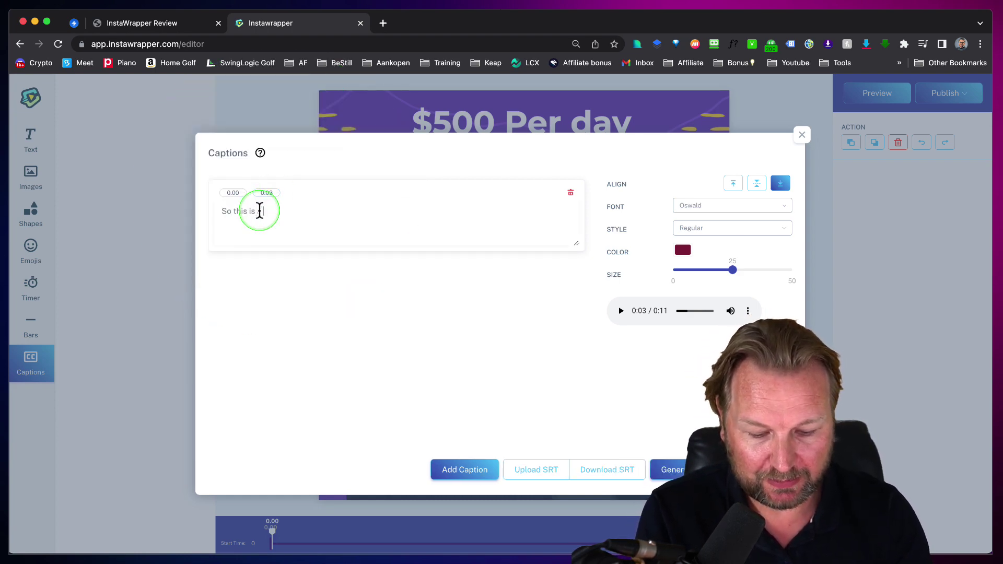
{"action": "type", "text": " a demo video that we use"}
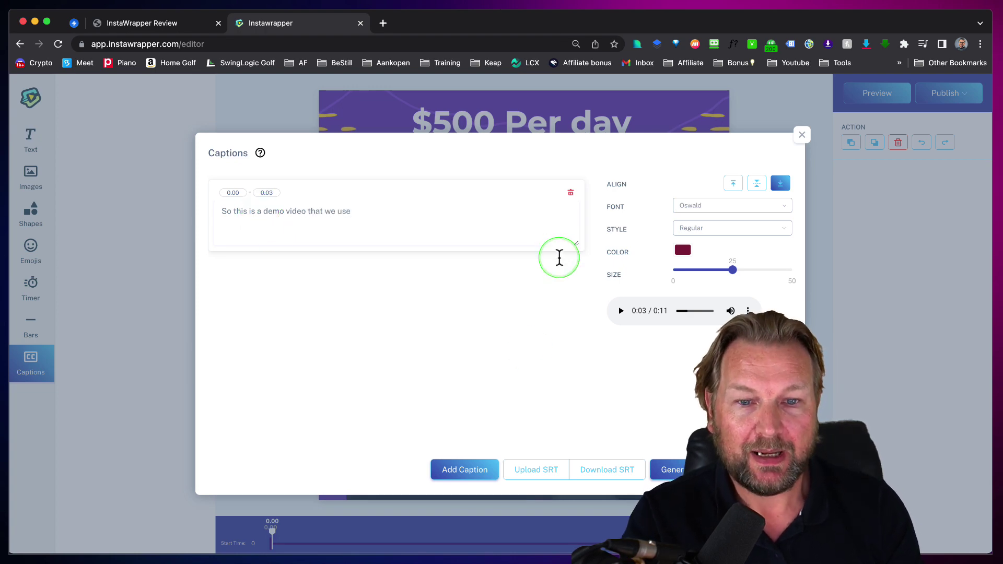
{"action": "left_click", "coordinate": [473, 471]}
{"action": "left_click", "coordinate": [325, 311]}
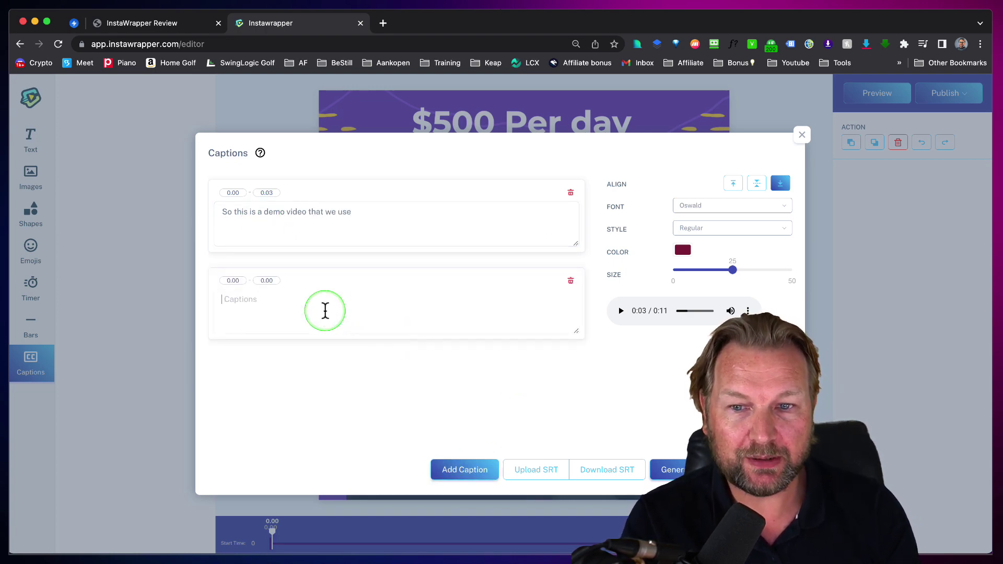
{"action": "left_click", "coordinate": [565, 282]}
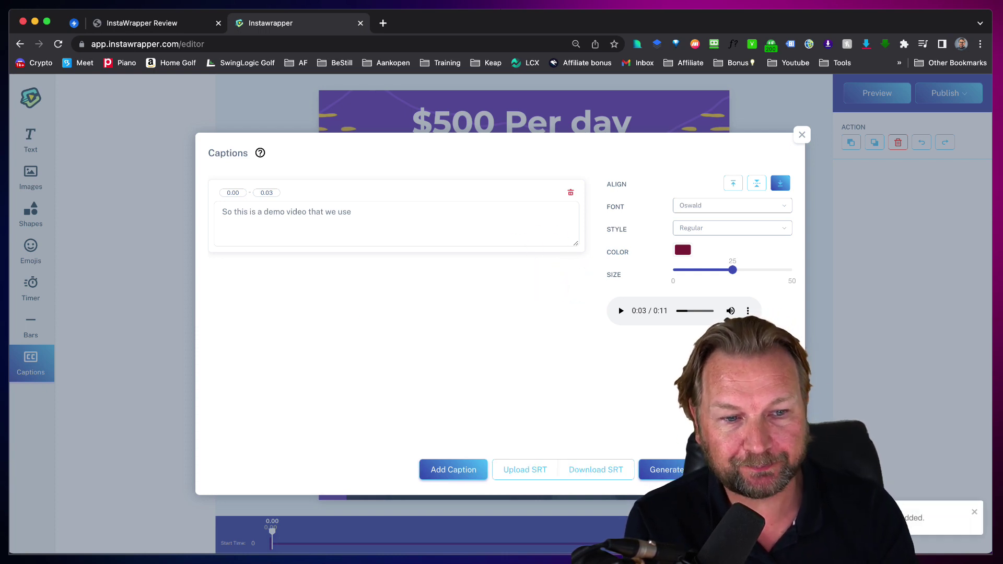
Edit the applied caption's style, setting its color to white and its size to 40.
{"action": "left_click", "coordinate": [801, 138]}
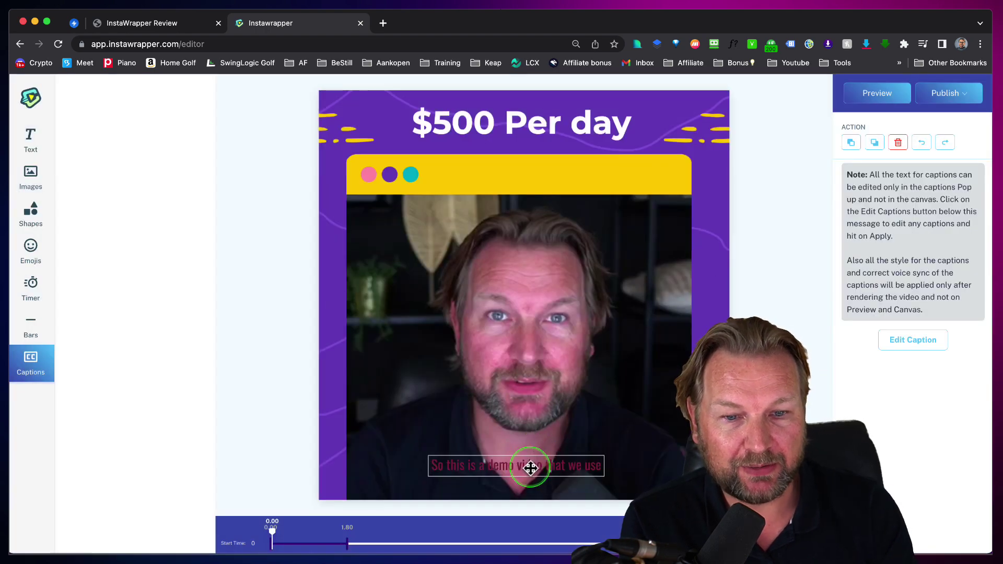
{"action": "left_click", "coordinate": [915, 342]}
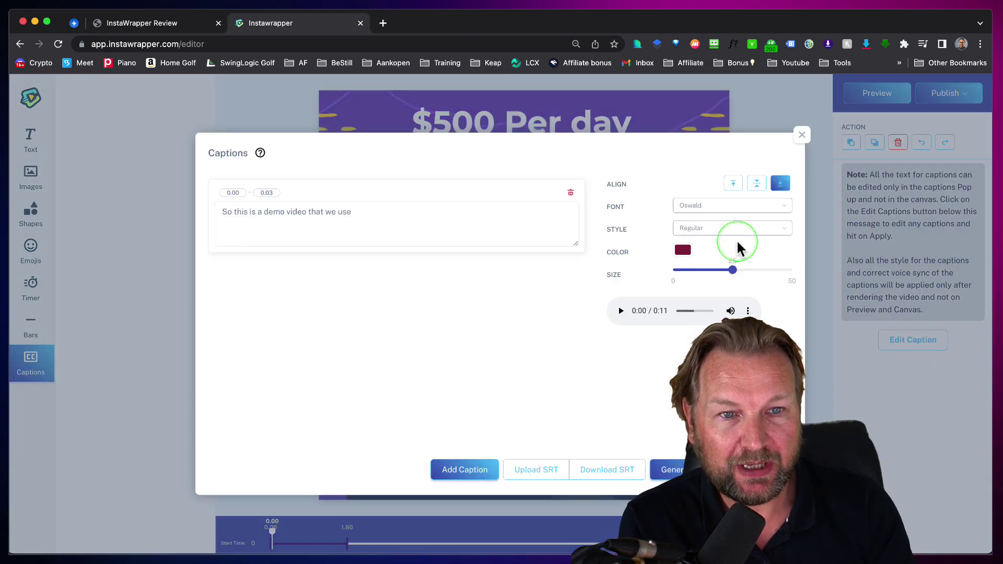
{"action": "left_click", "coordinate": [680, 251]}
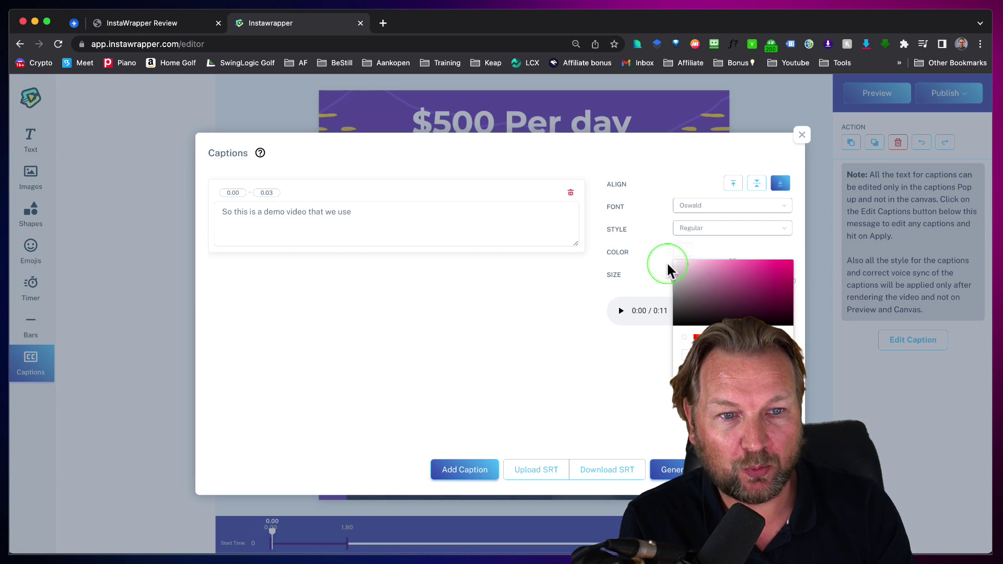
{"action": "left_click", "coordinate": [646, 253]}
{"action": "left_click_drag", "start_coordinate": [737, 273], "coordinate": [768, 288]}
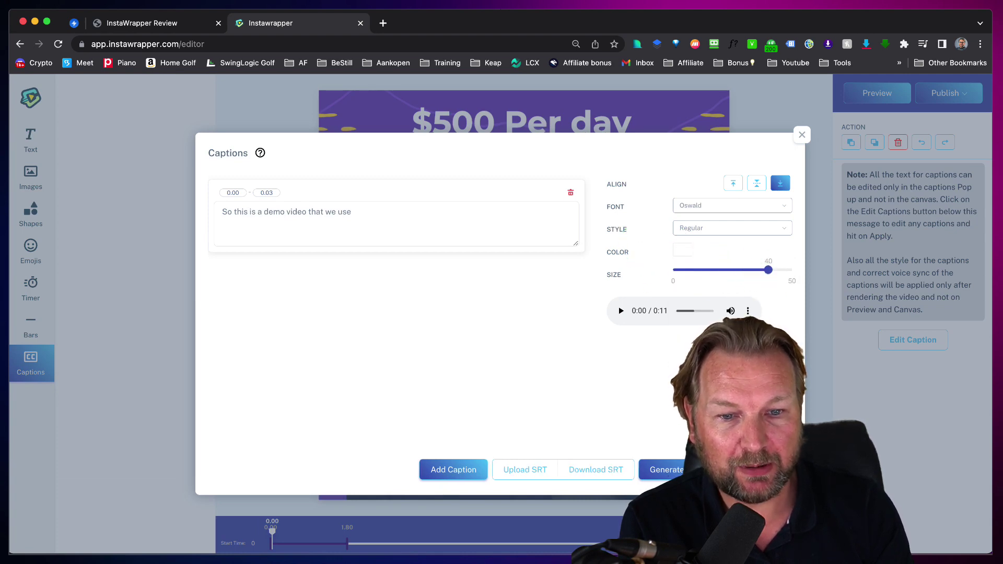
{"action": "left_click", "coordinate": [772, 153]}
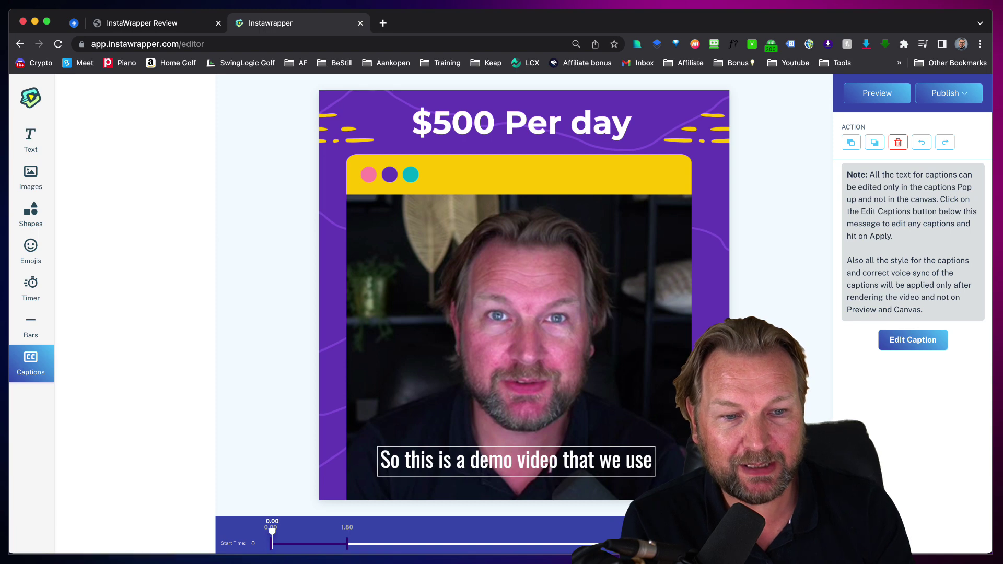
Play the preview of the captioned wrapper in the editor and dismiss the notification about the captions.
{"action": "left_click", "coordinate": [912, 339]}
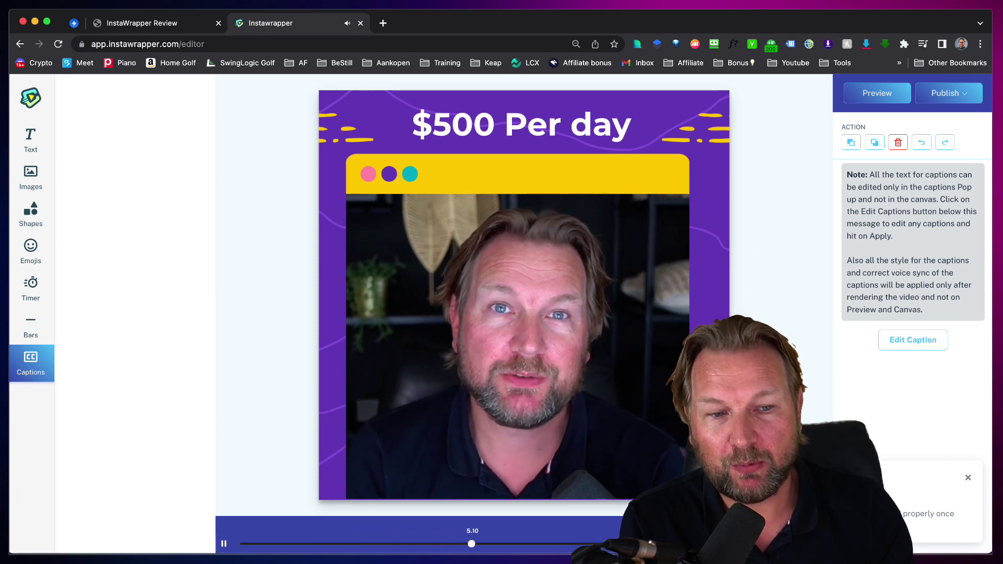
{"action": "left_click", "coordinate": [968, 477]}
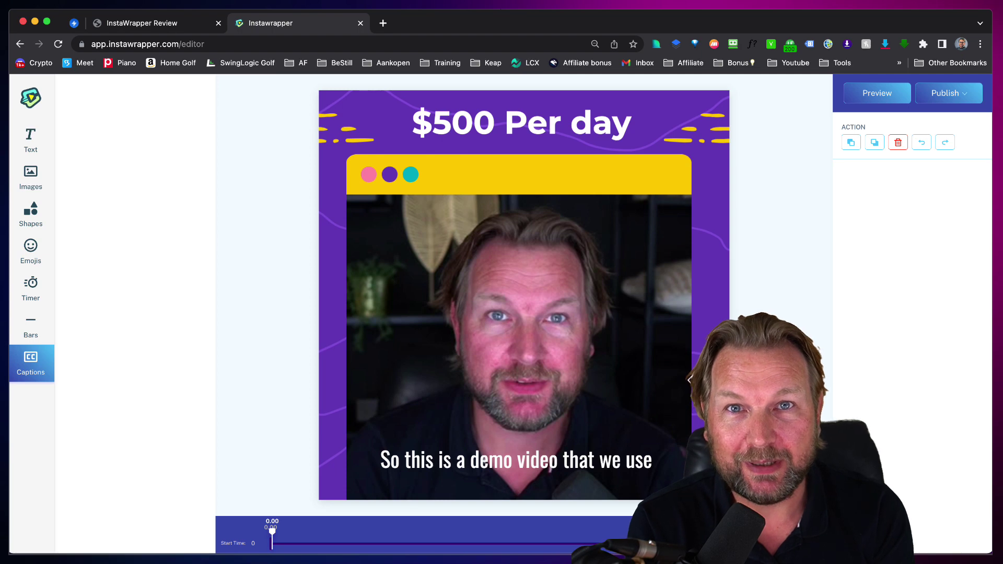
Switch to the InstaWrapper Review page, dismiss its "What would you like to visit?" popup and find the Funnel Details section.
{"action": "left_click", "coordinate": [205, 26]}
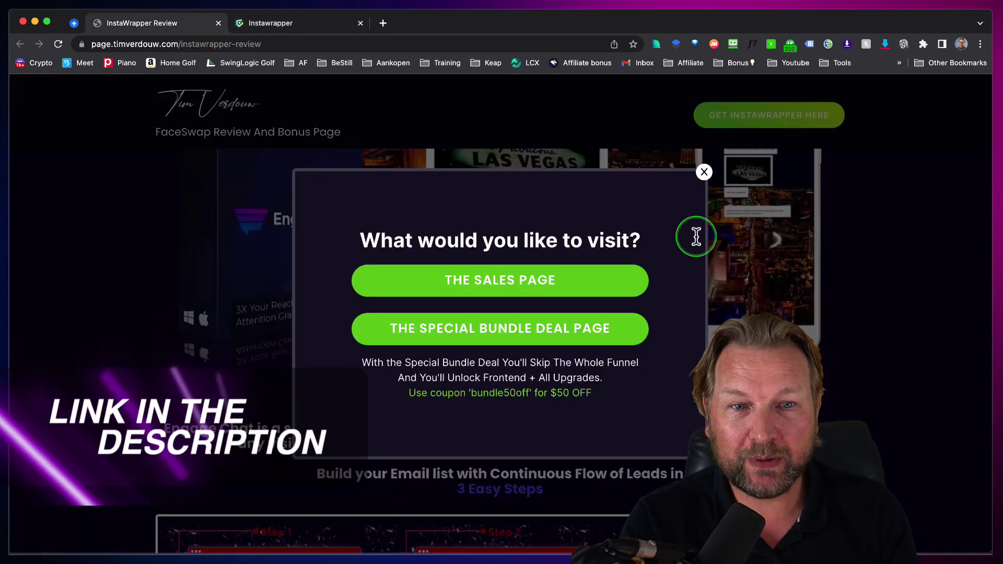
{"action": "left_click", "coordinate": [705, 171]}
{"action": "scroll", "coordinate": [620, 272], "scroll_direction": "down", "scroll_amount": 15}
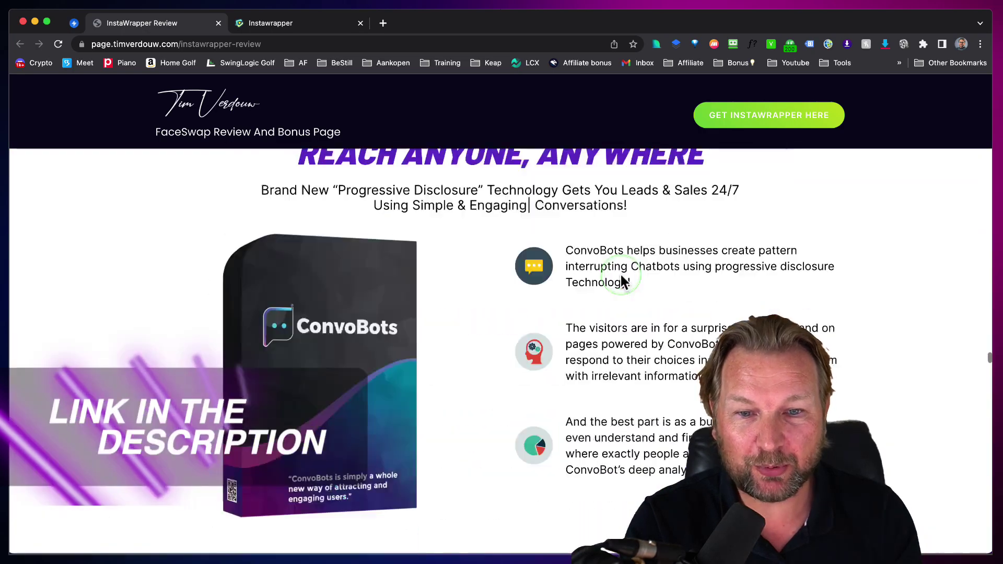
{"action": "scroll", "coordinate": [622, 282], "scroll_direction": "down", "scroll_amount": 5}
{"action": "scroll", "coordinate": [621, 275], "scroll_direction": "up", "scroll_amount": 20}
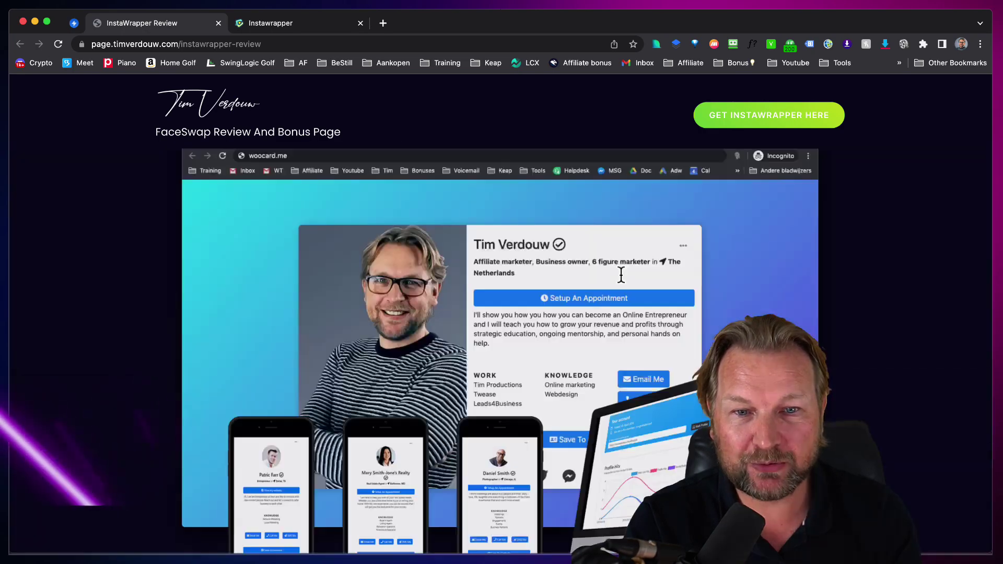
{"action": "scroll", "coordinate": [621, 275], "scroll_direction": "down", "scroll_amount": 15}
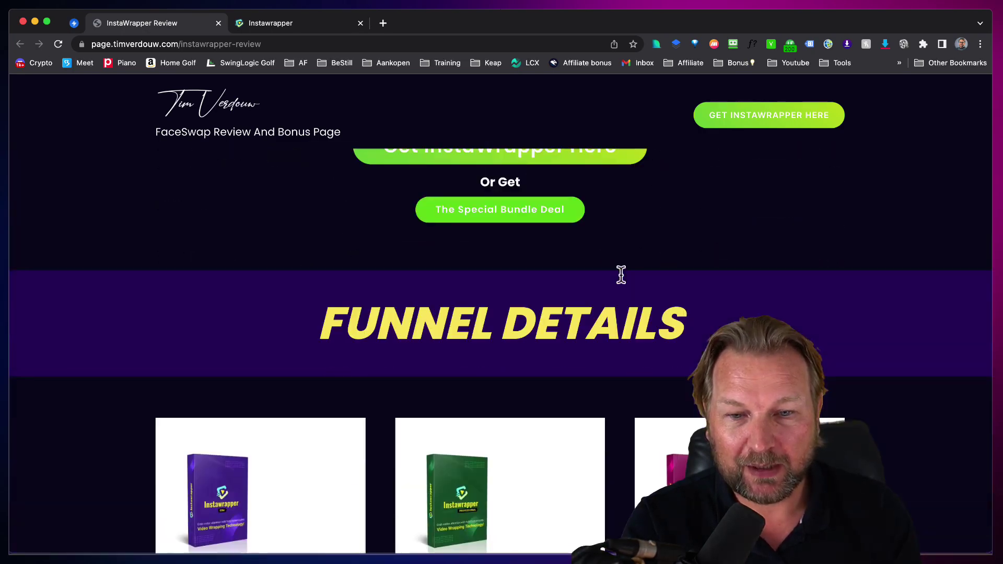
Examine the features and prices of the Instawrapper Elite, Professional and Unlimited offers.
{"action": "scroll", "coordinate": [621, 275], "scroll_direction": "down", "scroll_amount": 8}
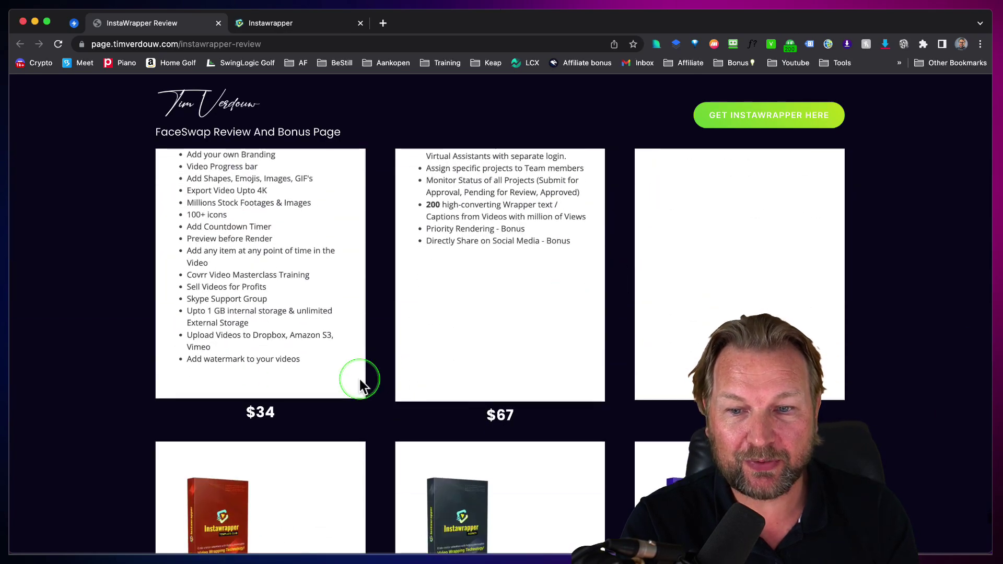
{"action": "scroll", "coordinate": [267, 415], "scroll_direction": "up", "scroll_amount": 5}
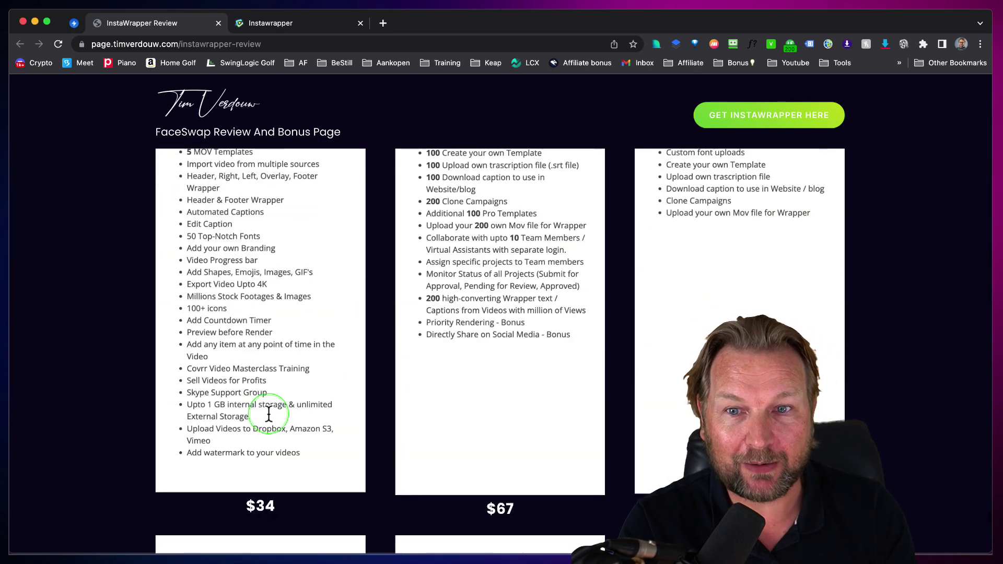
{"action": "scroll", "coordinate": [268, 415], "scroll_direction": "up", "scroll_amount": 1}
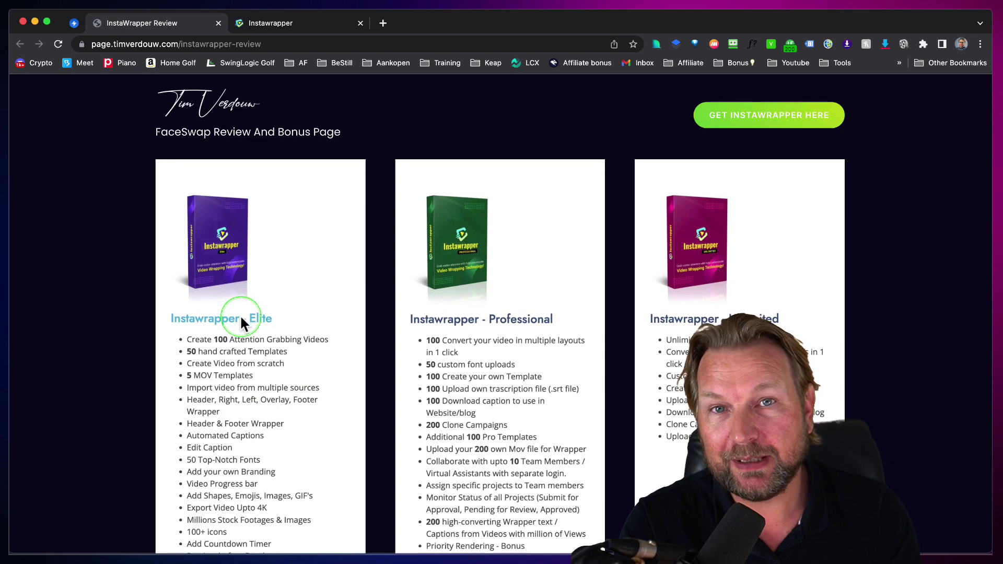
{"action": "scroll", "coordinate": [222, 330], "scroll_direction": "down", "scroll_amount": 2}
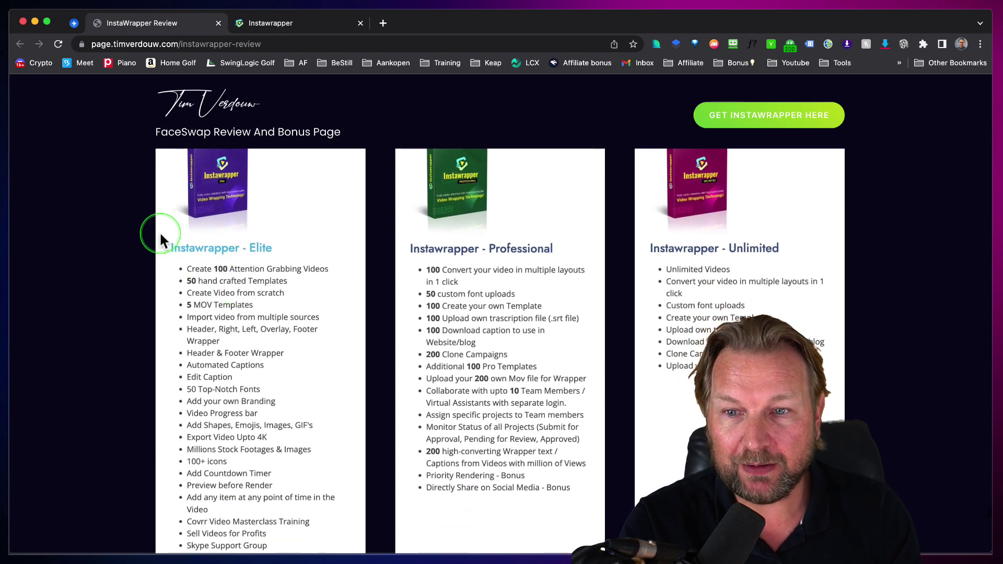
{"action": "left_click_drag", "start_coordinate": [160, 231], "coordinate": [348, 536]}
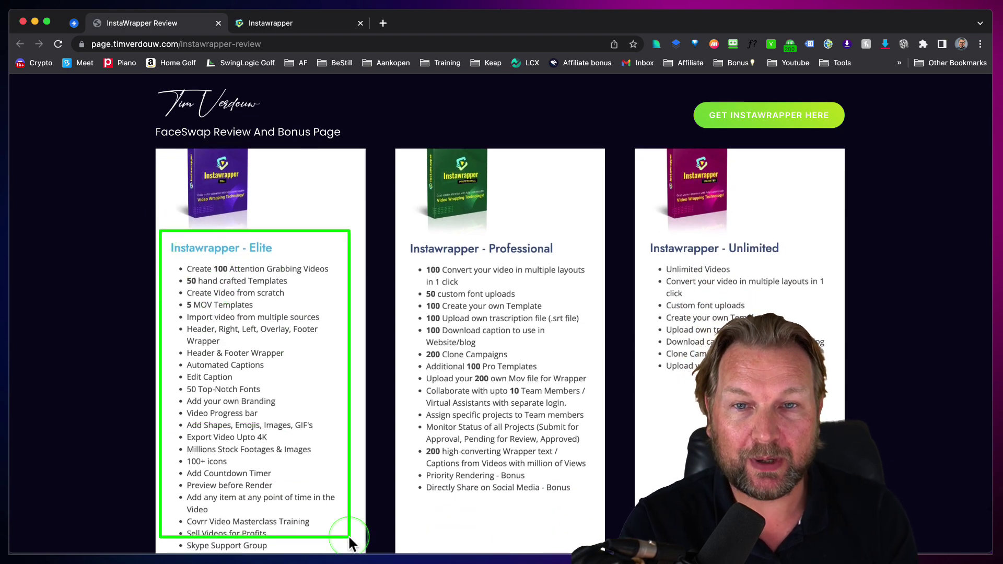
{"action": "scroll", "coordinate": [436, 299], "scroll_direction": "down", "scroll_amount": 4}
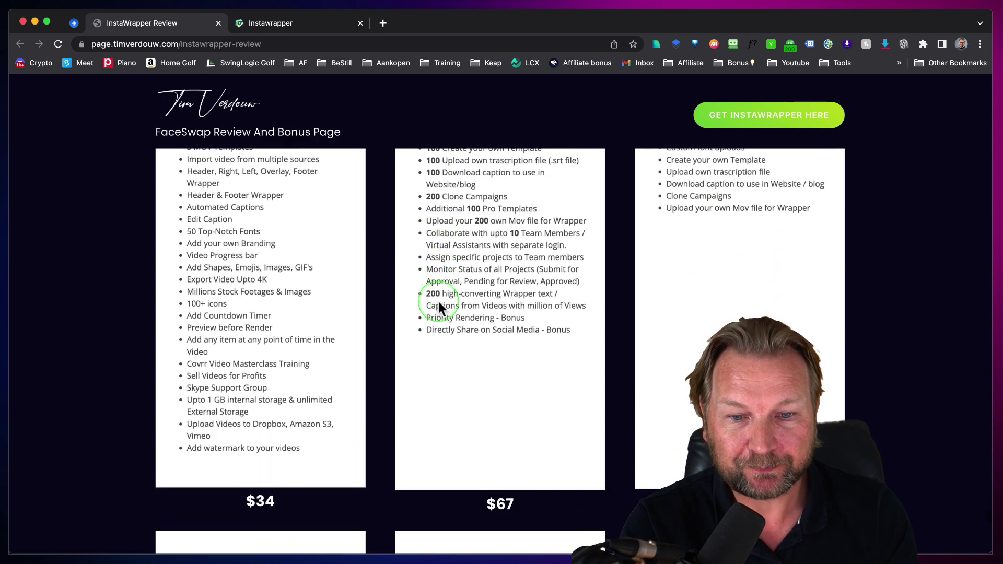
{"action": "scroll", "coordinate": [438, 298], "scroll_direction": "down", "scroll_amount": 2}
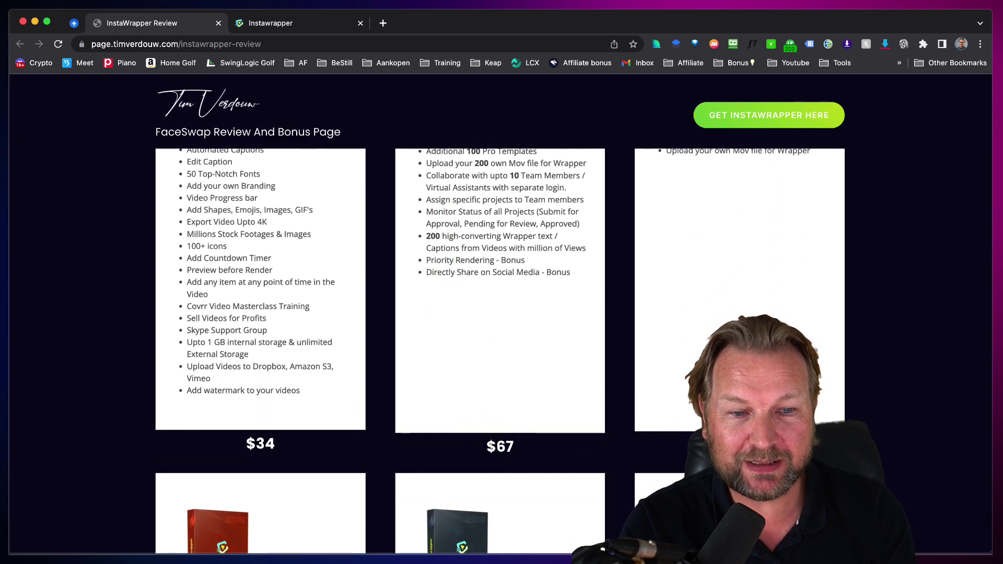
Examine the Template Club, Agency and Reseller offers, the Video Agency Mastery price and the upgrade links beneath them.
{"action": "scroll", "coordinate": [268, 355], "scroll_direction": "down", "scroll_amount": 6}
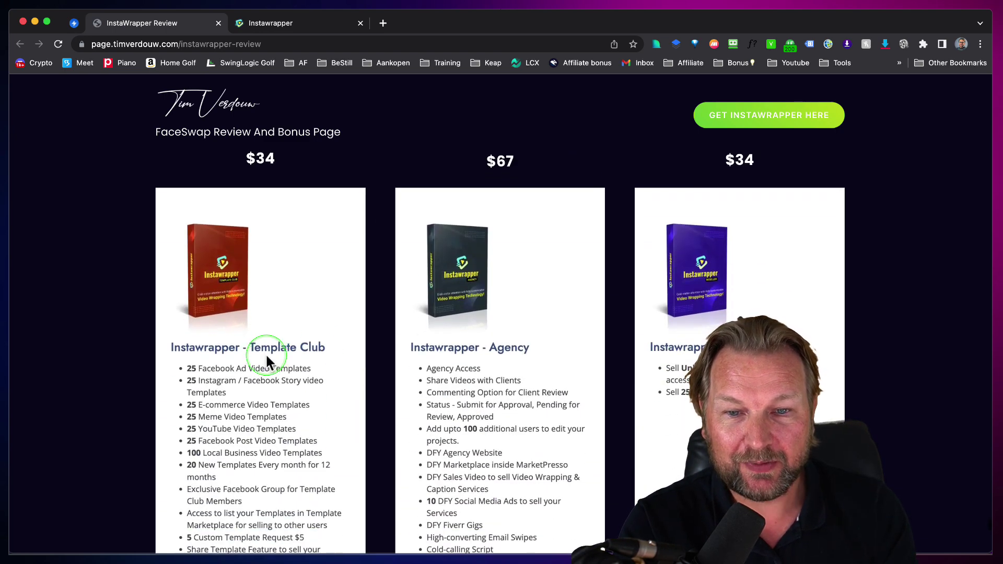
{"action": "scroll", "coordinate": [267, 357], "scroll_direction": "down", "scroll_amount": 5}
{"action": "scroll", "coordinate": [524, 204], "scroll_direction": "up", "scroll_amount": 1}
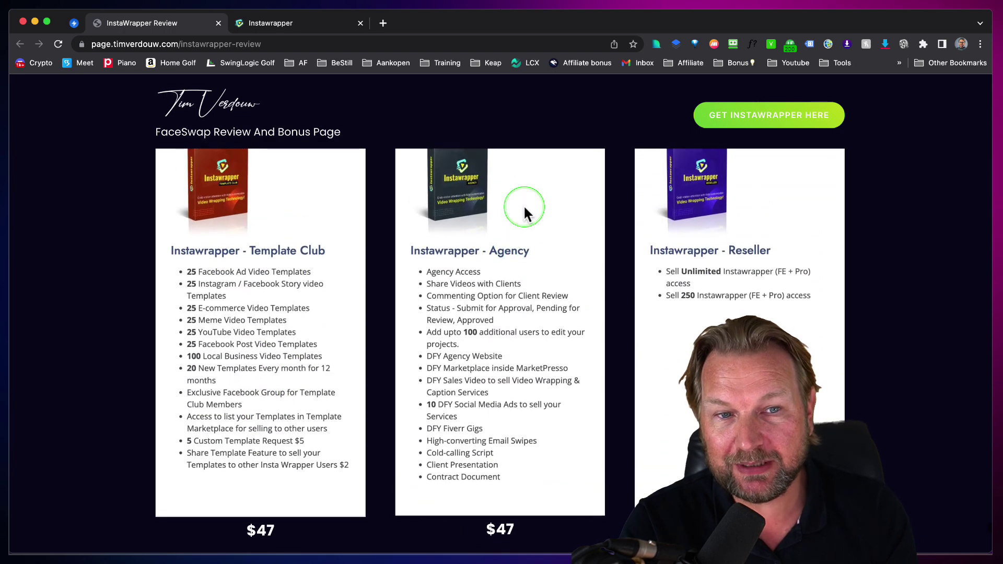
{"action": "scroll", "coordinate": [752, 261], "scroll_direction": "down", "scroll_amount": 4}
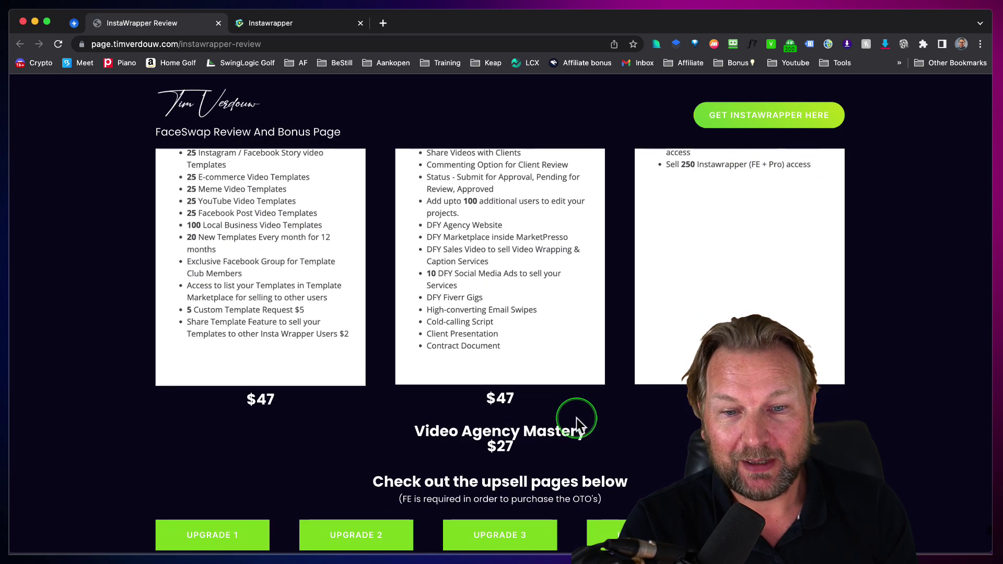
{"action": "scroll", "coordinate": [500, 444], "scroll_direction": "down", "scroll_amount": 1}
{"action": "scroll", "coordinate": [497, 408], "scroll_direction": "down", "scroll_amount": 2}
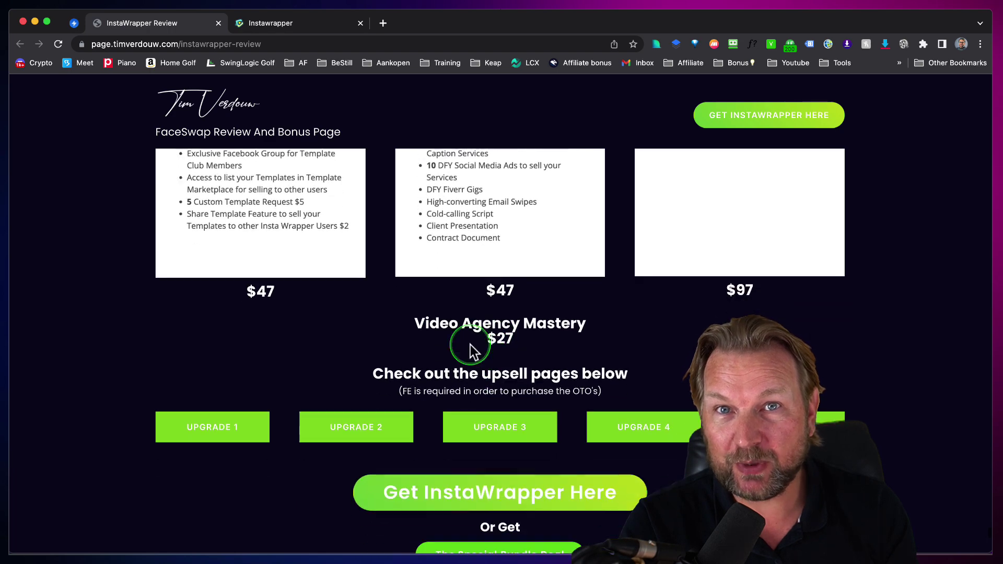
{"action": "scroll", "coordinate": [486, 385], "scroll_direction": "down", "scroll_amount": 3}
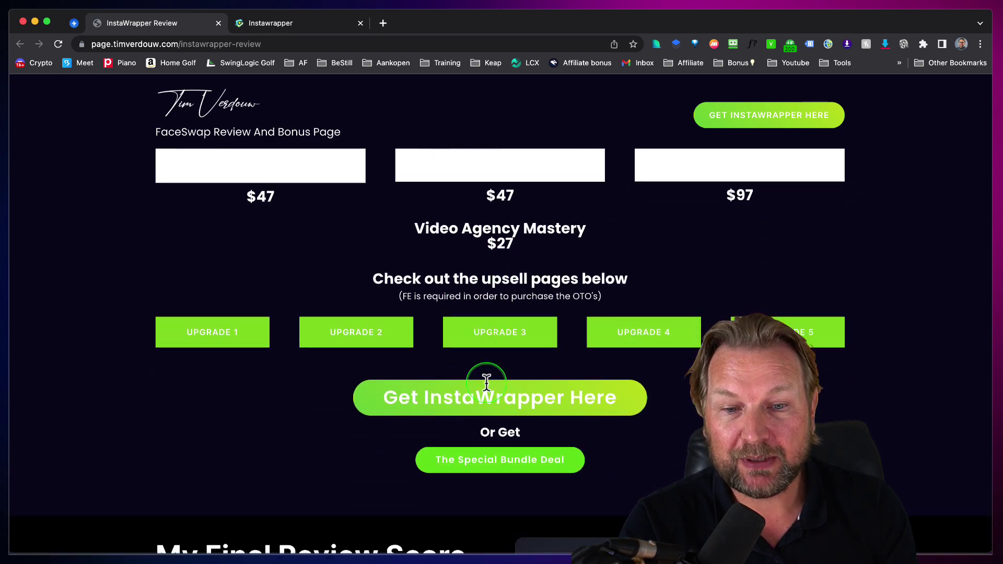
{"action": "scroll", "coordinate": [516, 419], "scroll_direction": "up", "scroll_amount": 10}
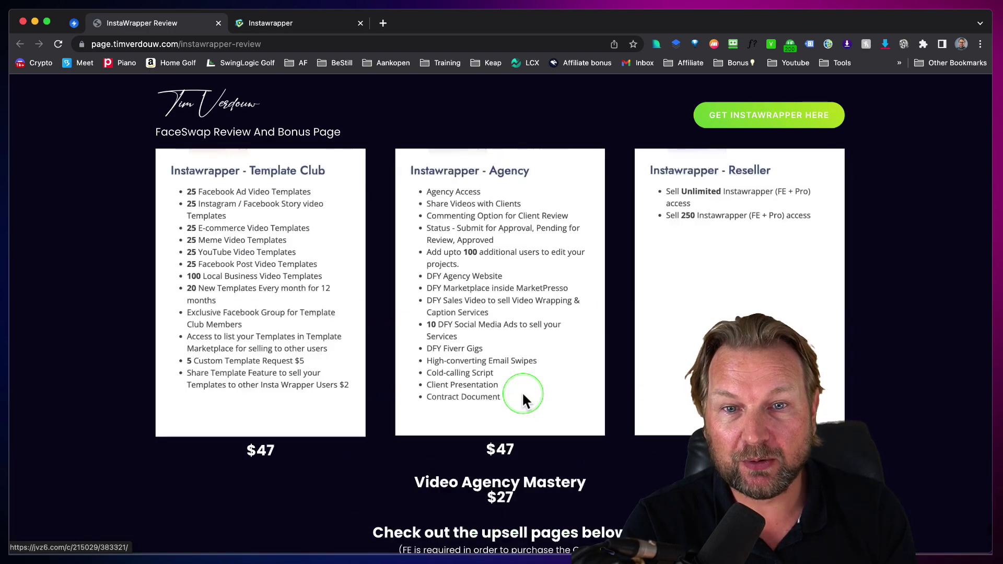
{"action": "scroll", "coordinate": [468, 304], "scroll_direction": "down", "scroll_amount": 12}
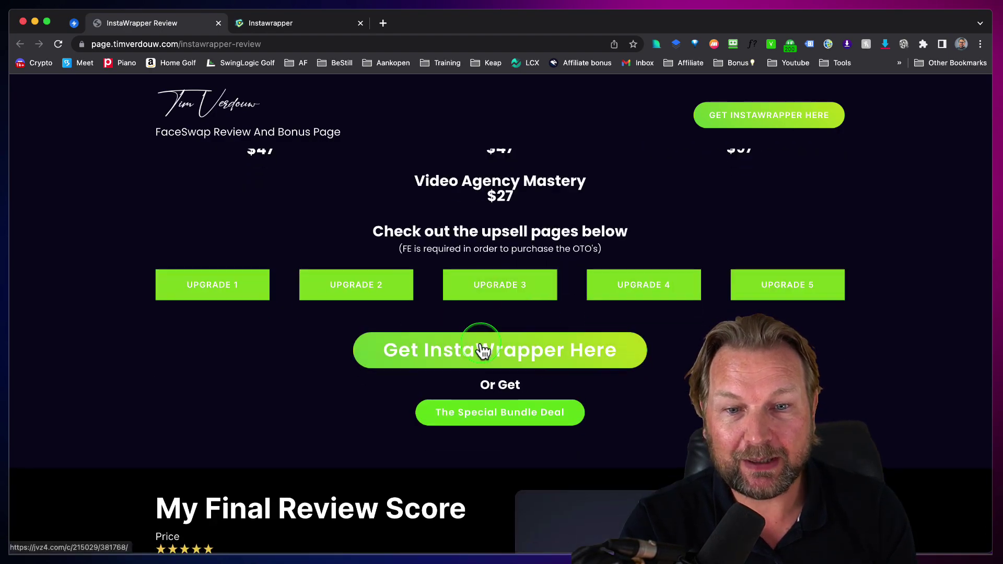
Open the "Get InstaWrapper Here" and "The Special Bundle Deal" links briefly, closing each page to return to the review.
{"action": "left_click", "coordinate": [480, 350]}
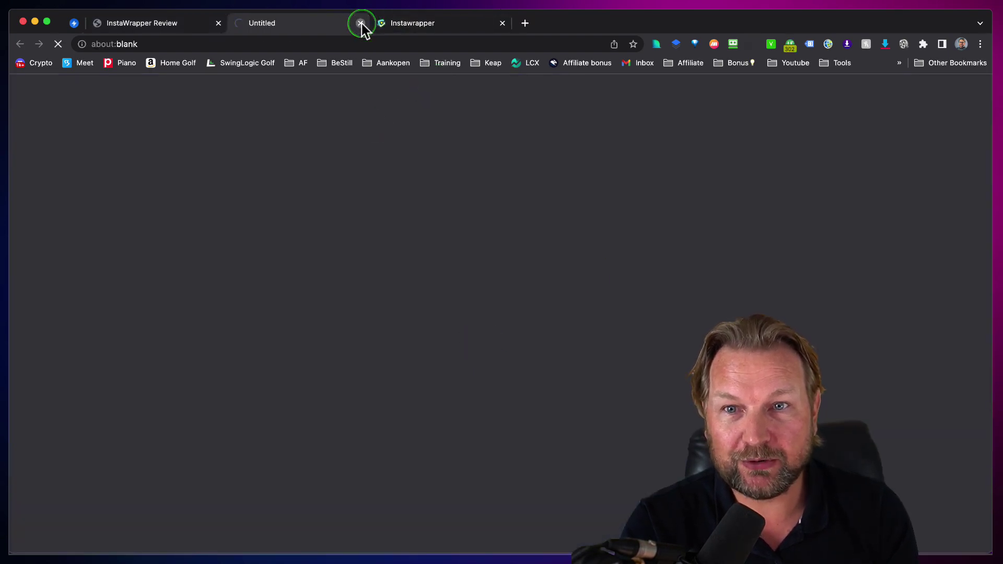
{"action": "left_click", "coordinate": [360, 23]}
{"action": "left_click", "coordinate": [509, 412]}
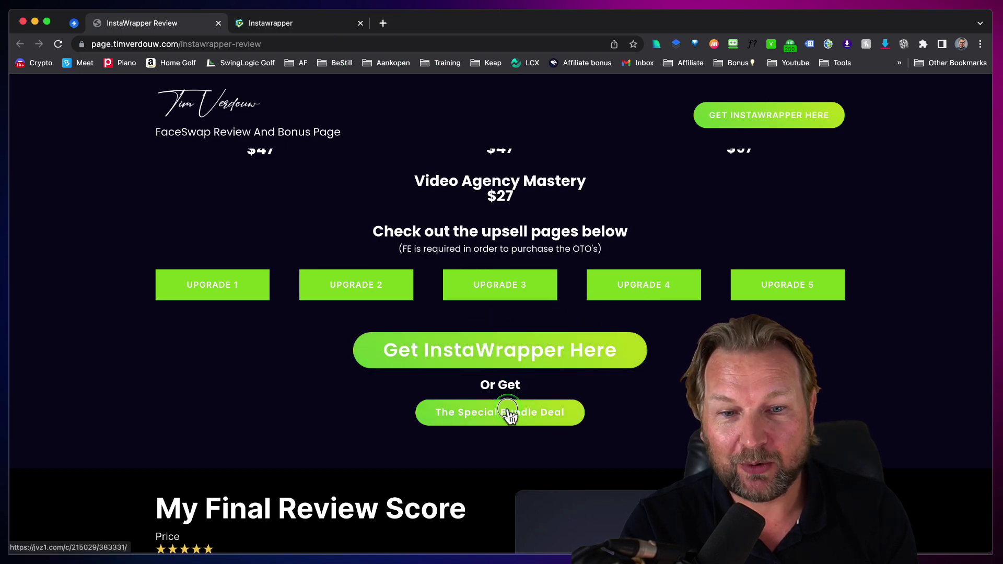
{"action": "left_click", "coordinate": [570, 374]}
{"action": "left_click", "coordinate": [361, 23]}
{"action": "left_click", "coordinate": [403, 328]}
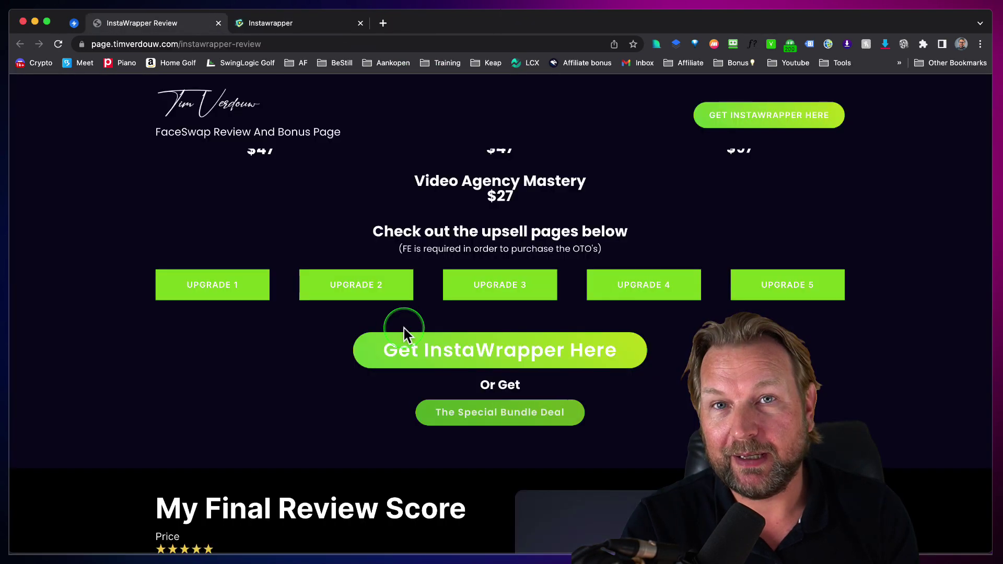